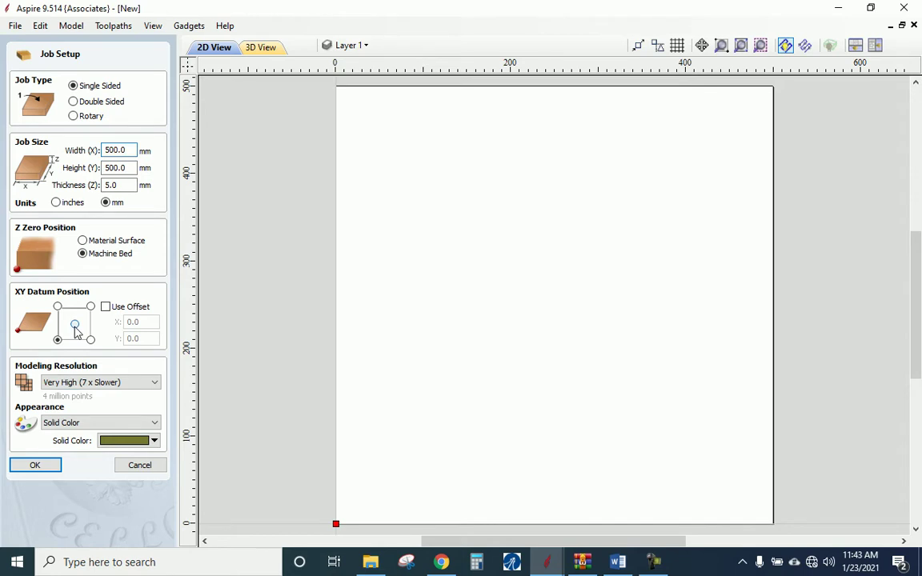
Set the job's XY datum to the material centre with Z zero on the machine bed, and accept the setup
click(74, 325)
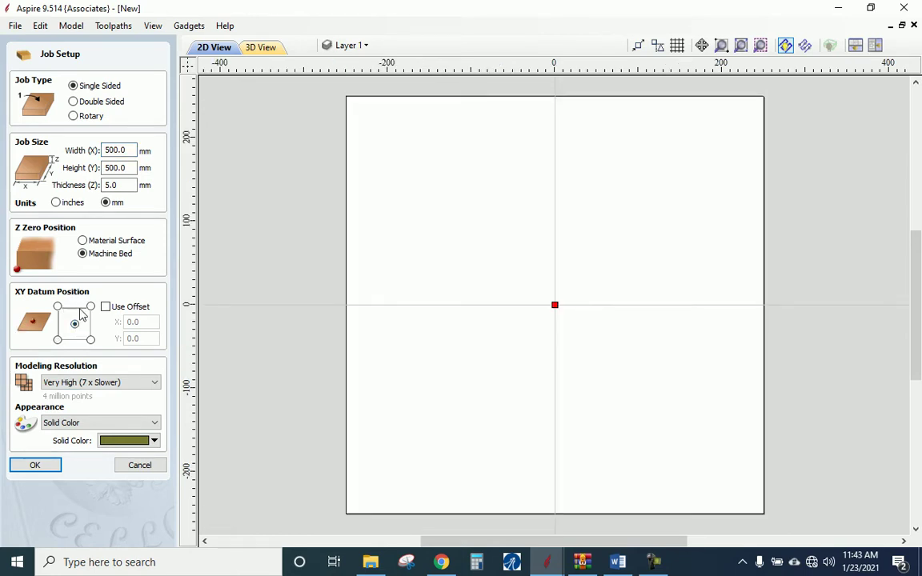
click(82, 253)
click(53, 467)
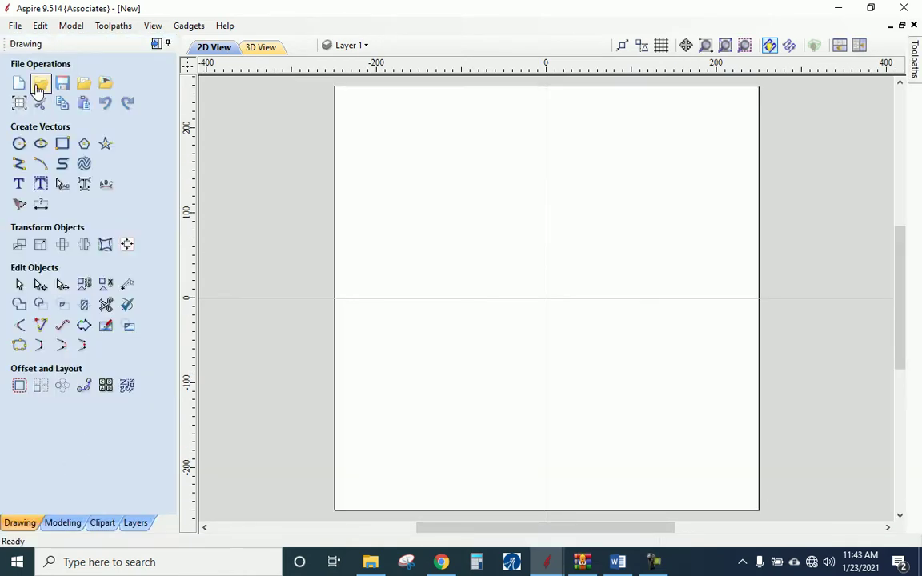
Examine the 2D, 3D and VCarve toolpath tolerances in the program options, then close them
click(71, 30)
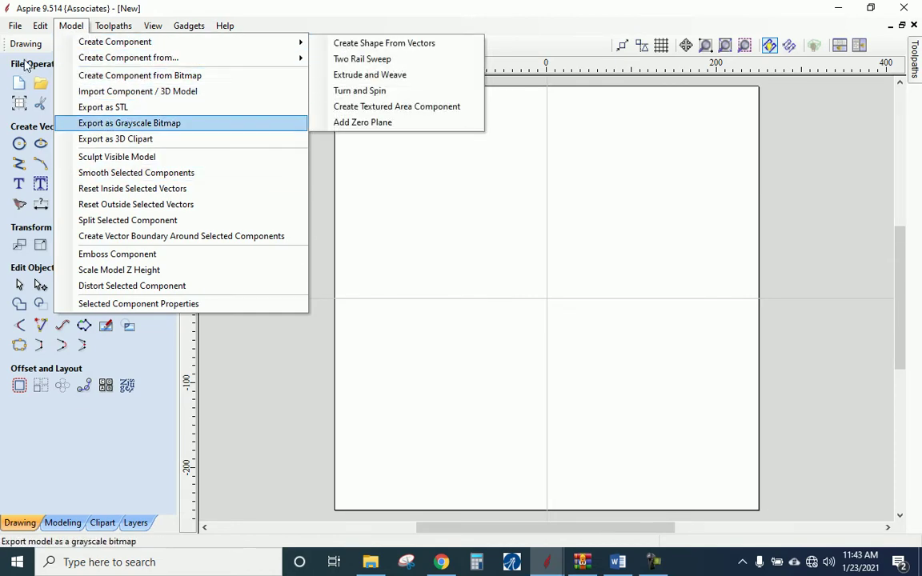
mouse_move(38, 29)
click(68, 288)
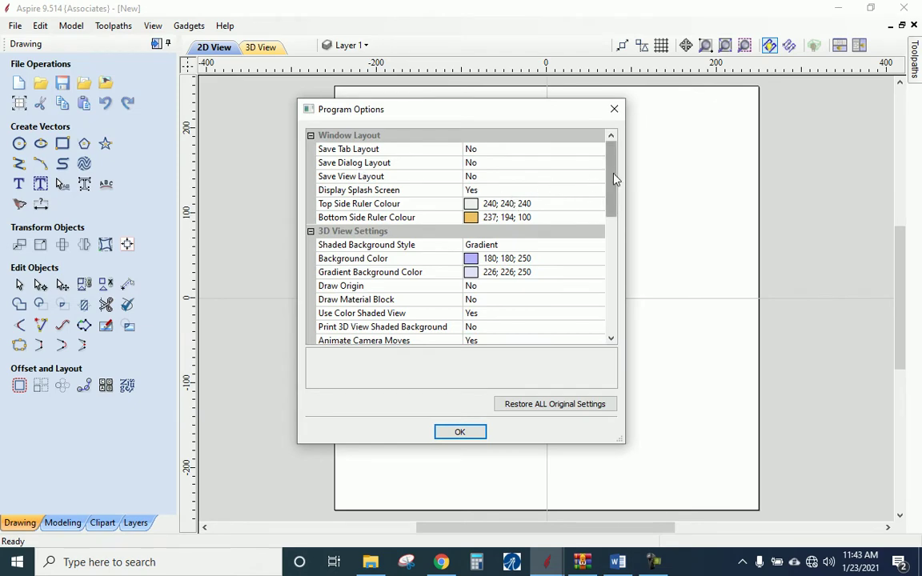
drag(613, 177, 631, 256)
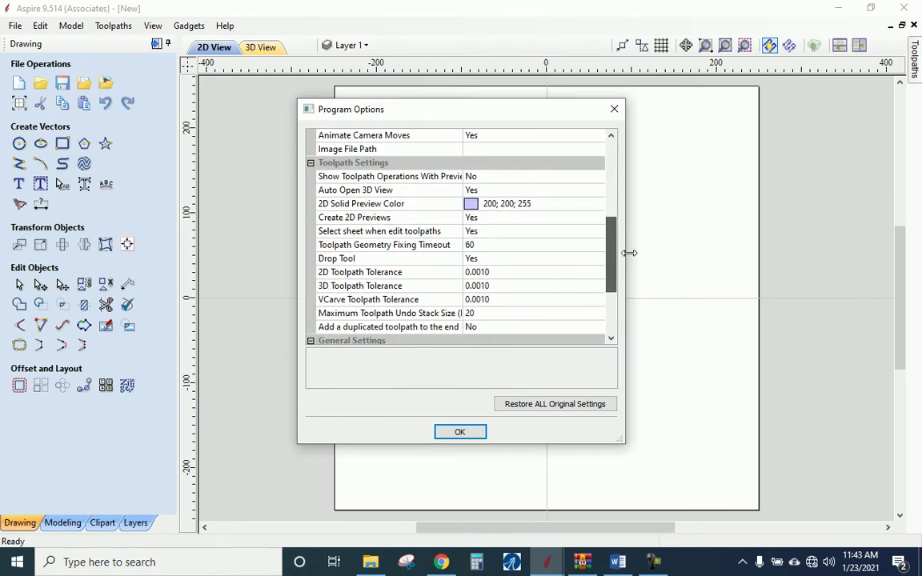
click(483, 272)
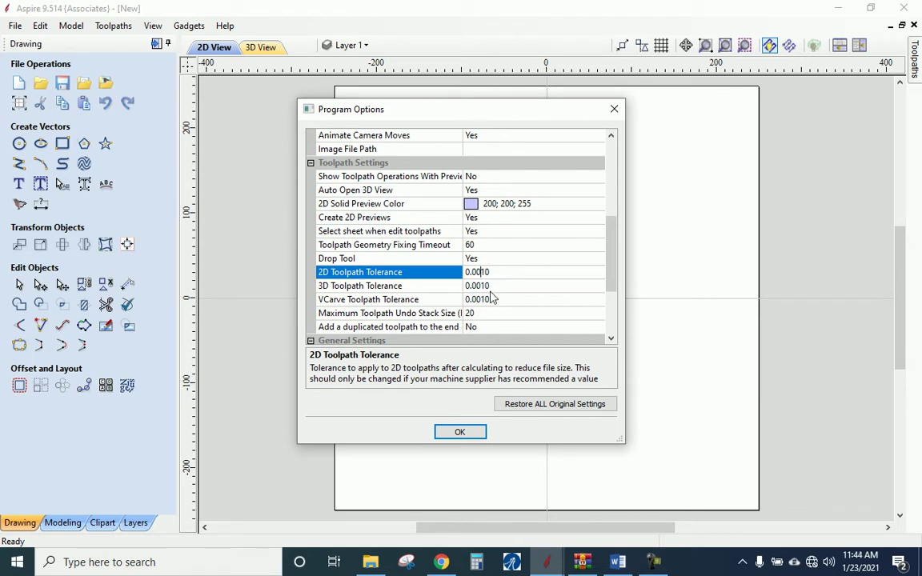
click(485, 310)
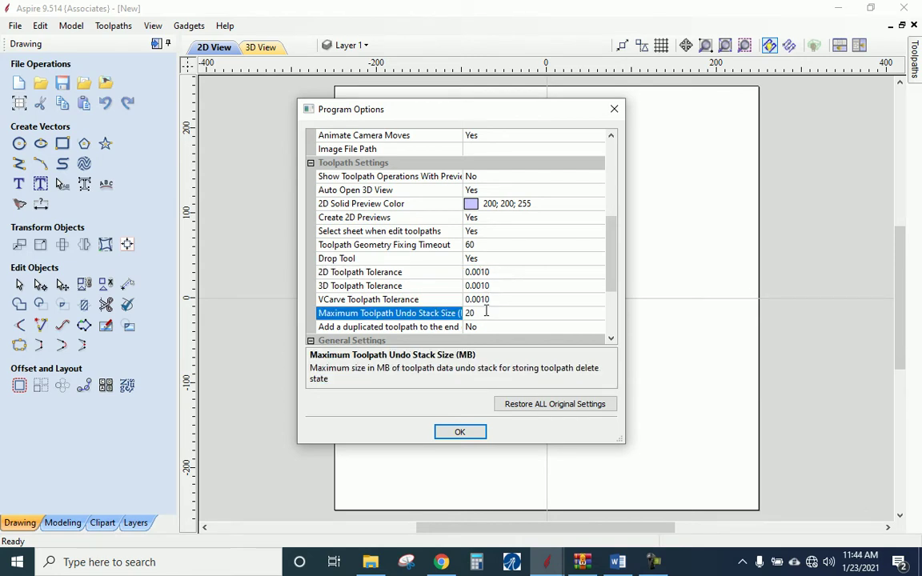
click(485, 302)
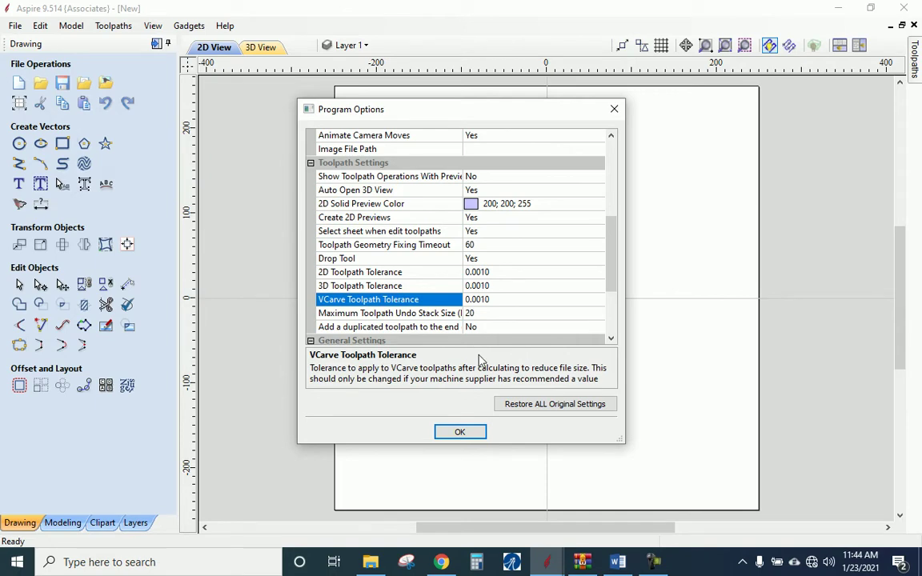
click(461, 433)
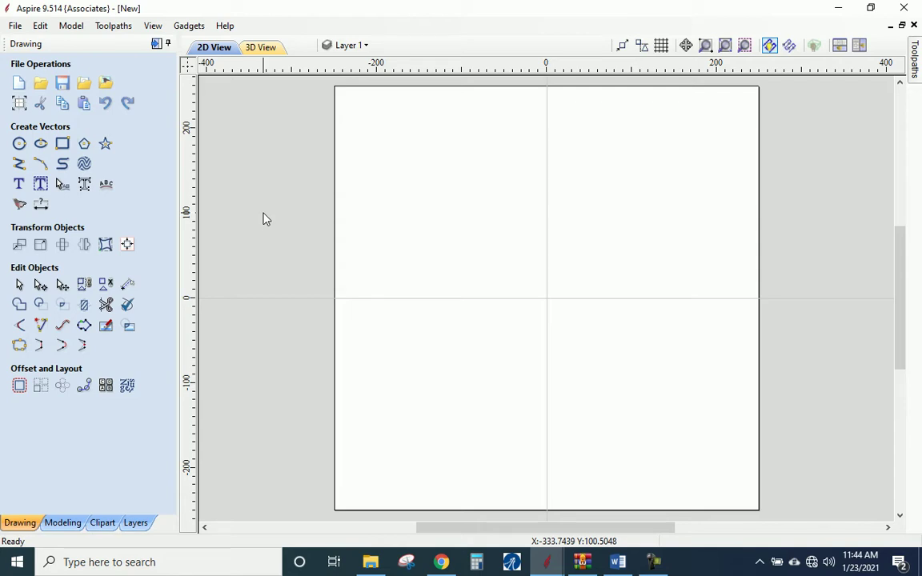
Draw a 250 by 250 mm rectangle centred on the origin with 3 mm externally radiused corners
click(63, 145)
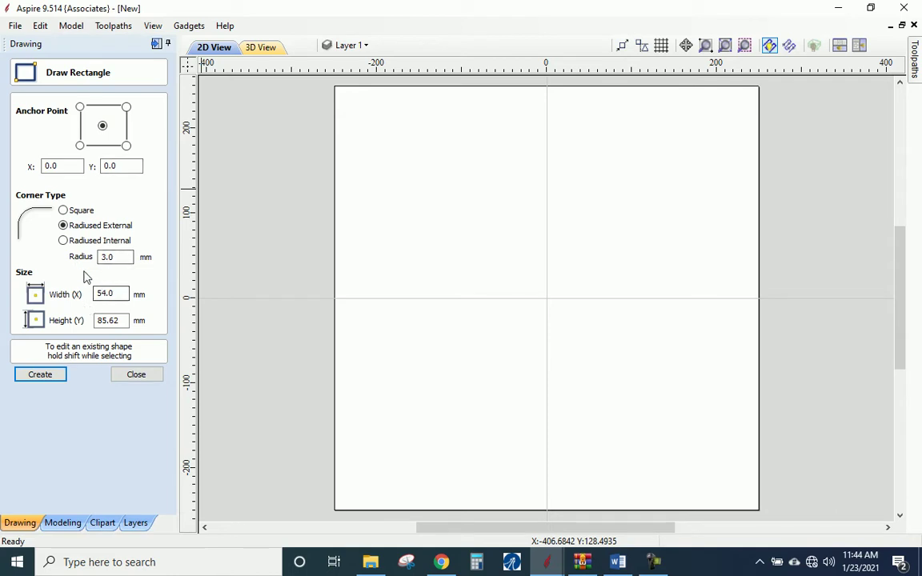
drag(118, 297, 69, 300)
text(2)
drag(120, 321, 69, 318)
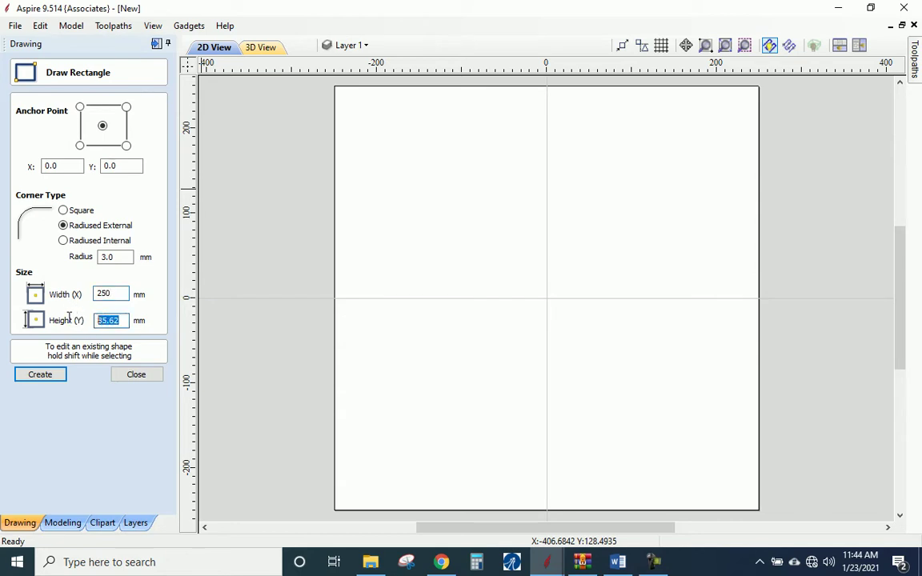
text(250)
click(57, 375)
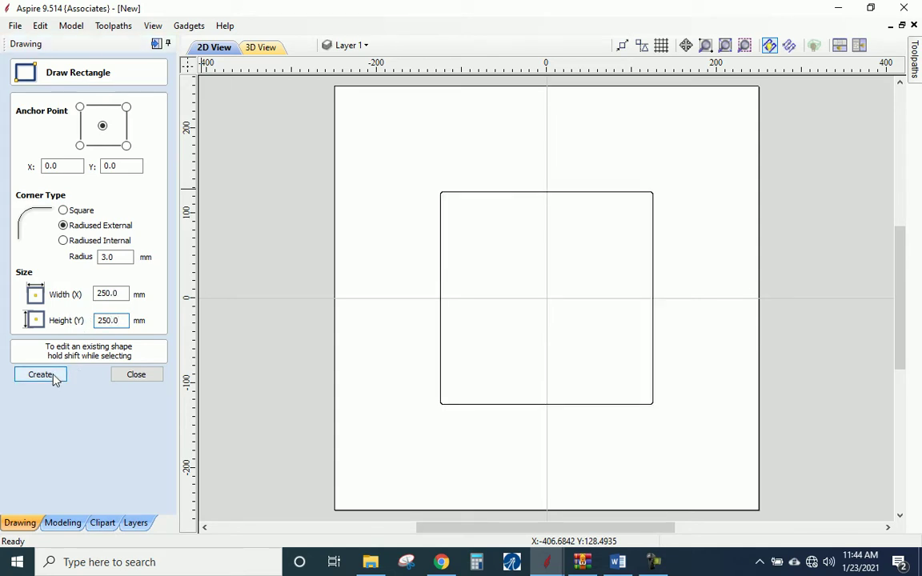
click(120, 375)
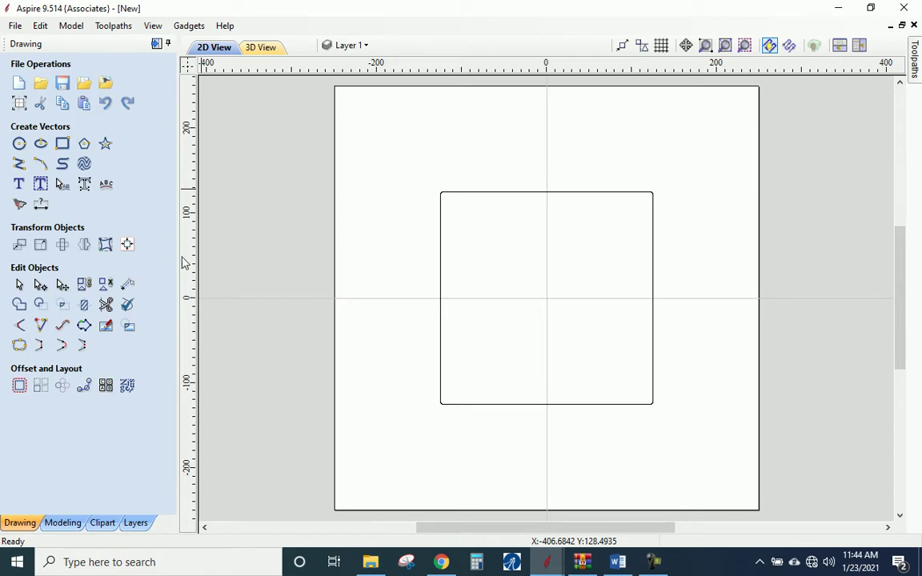
Draw a 235 by 255 mm rectangle centred on the origin with 3 mm externally radiused corners
click(63, 143)
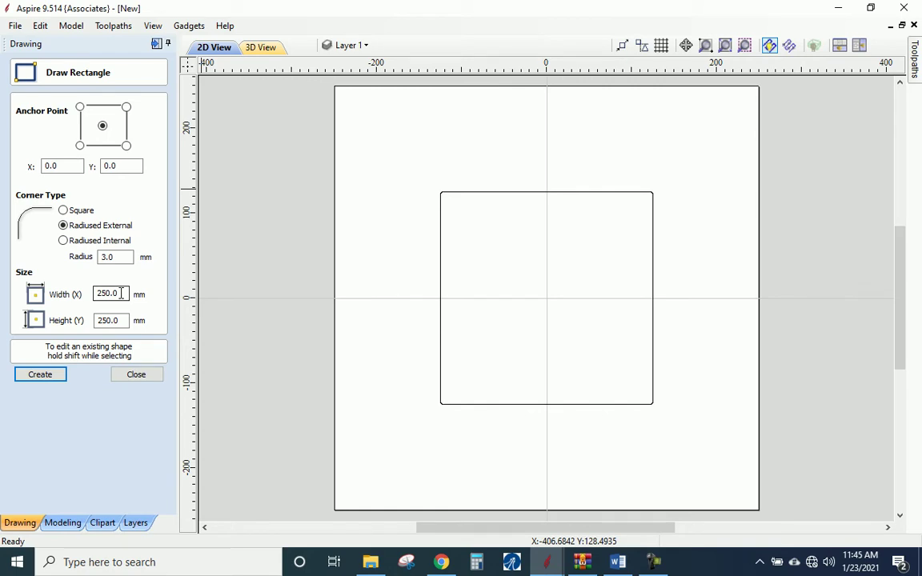
drag(121, 294, 100, 295)
text(235)
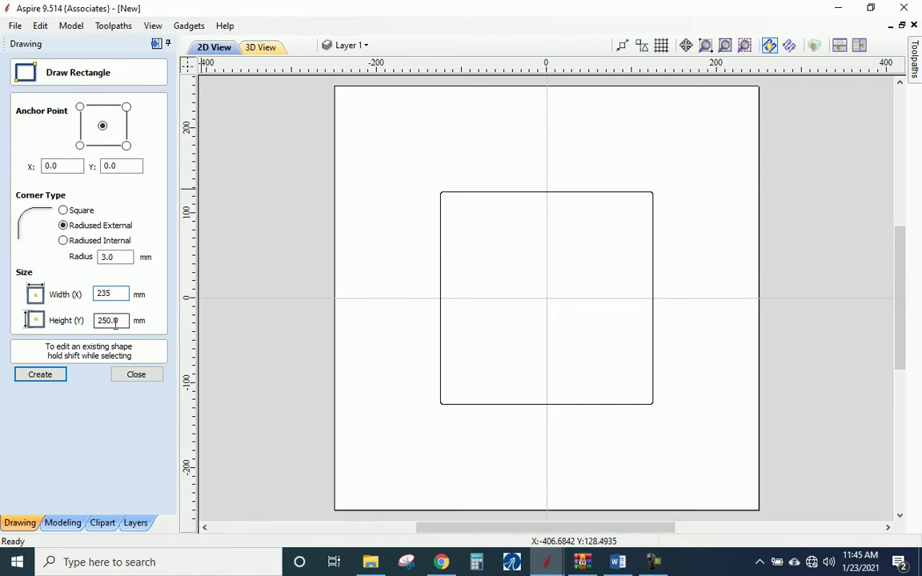
drag(120, 321, 92, 324)
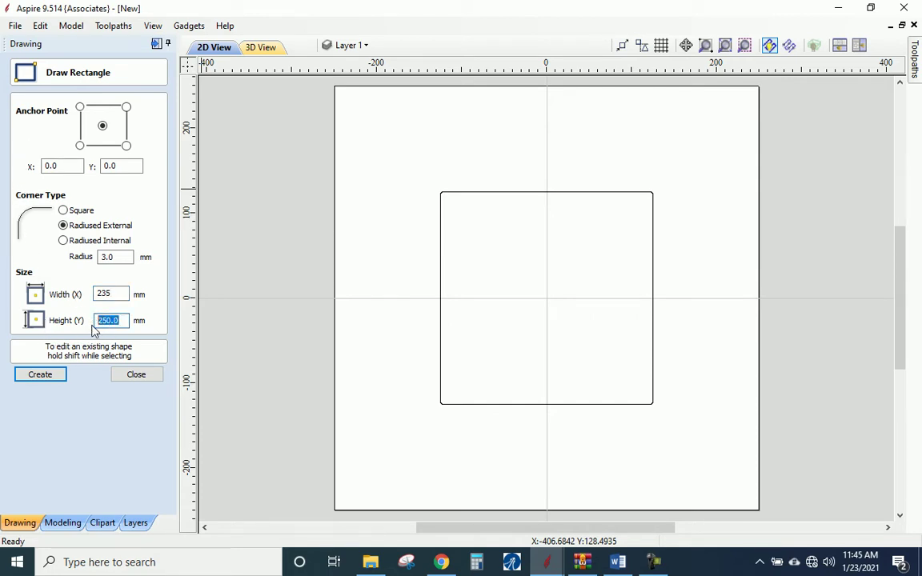
text(255)
click(50, 378)
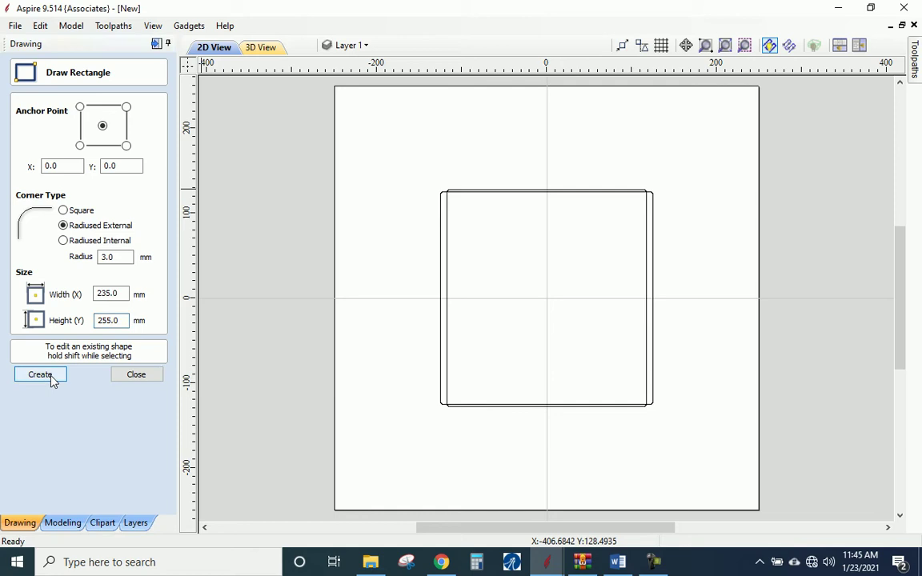
click(130, 376)
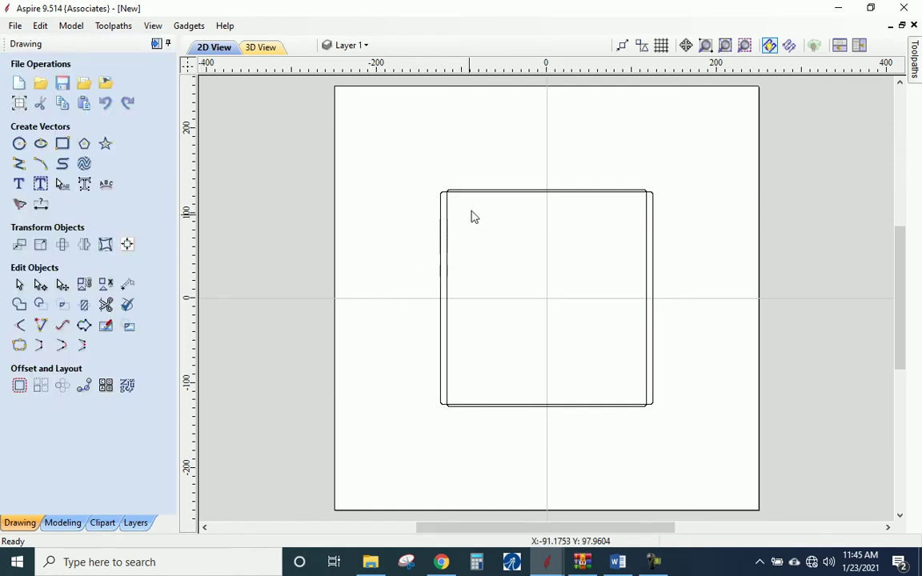
Create a square-cornered 235 by 255 mm rectangle centred on the origin
scroll(471, 214, up, 5)
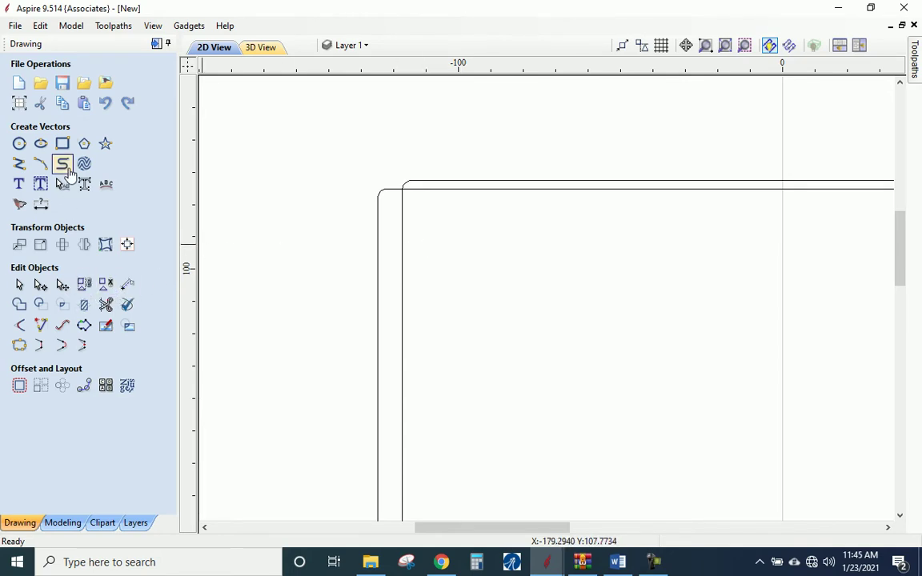
click(62, 143)
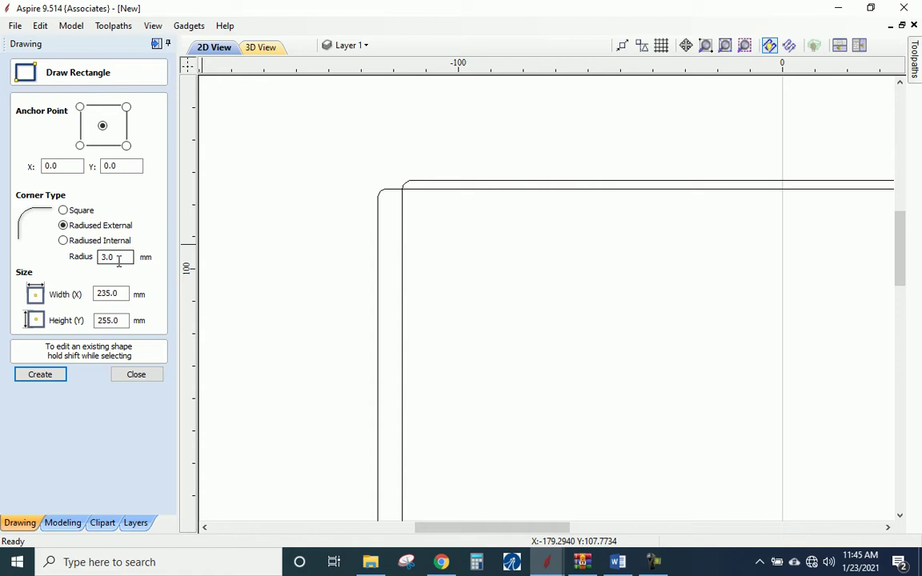
click(63, 211)
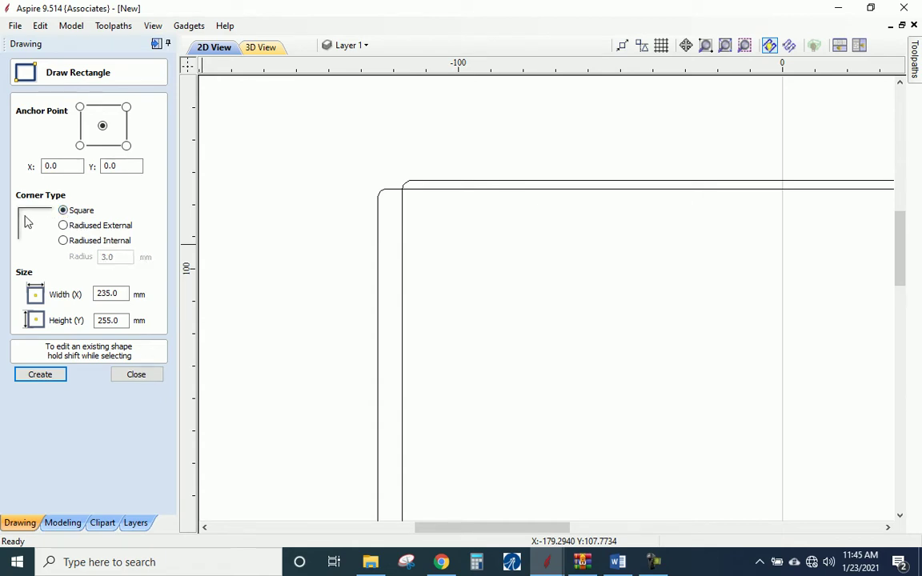
click(63, 378)
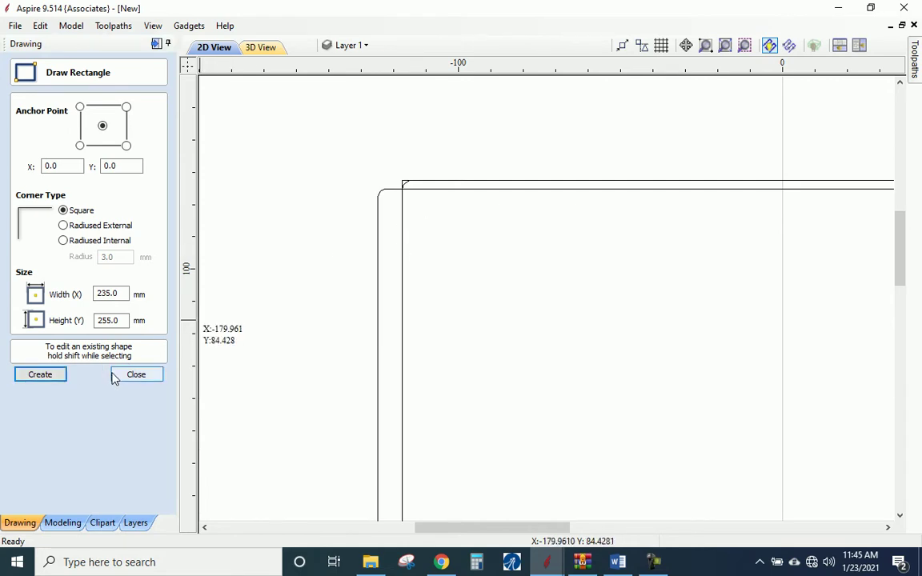
Create a square-cornered 250 by 250 mm rectangle centred on the origin and finish drawing rectangles
drag(118, 293, 88, 293)
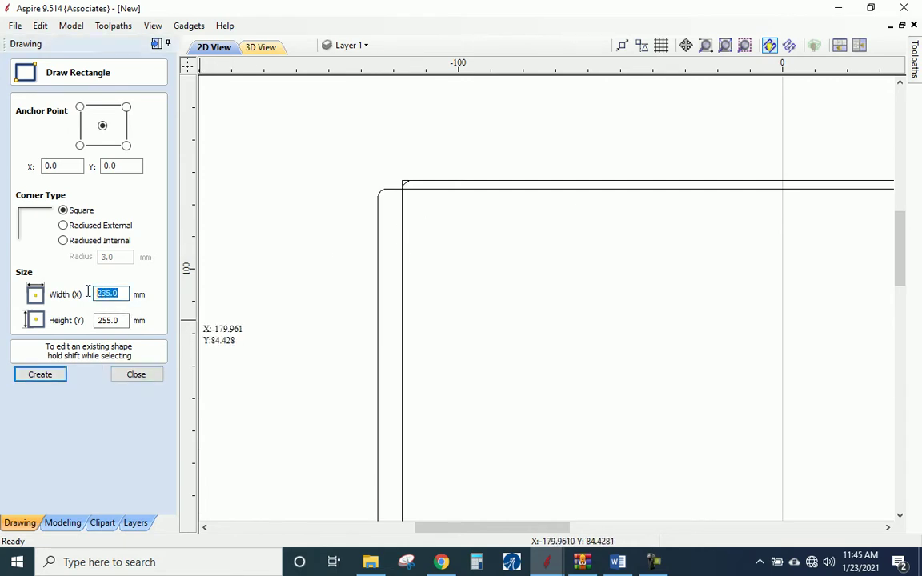
text(250)
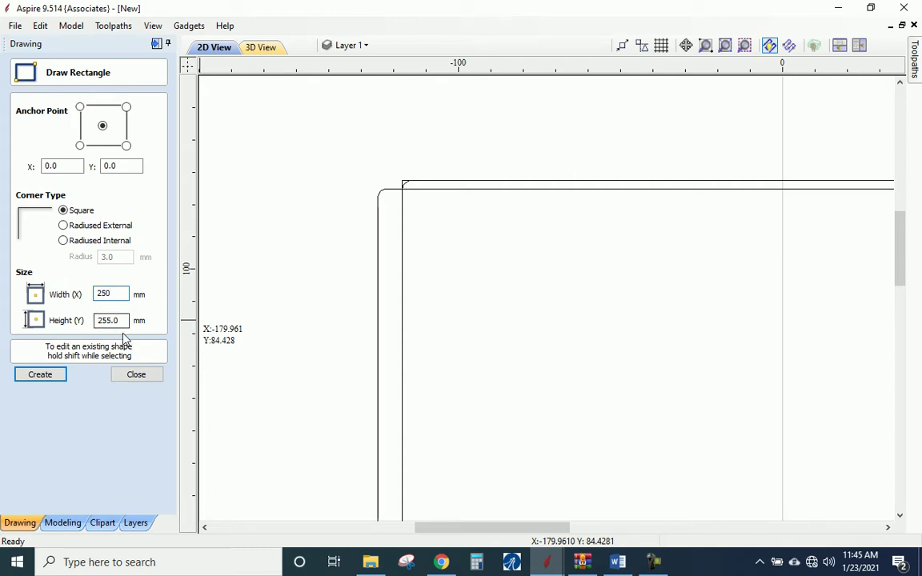
drag(123, 321, 72, 325)
text(2)
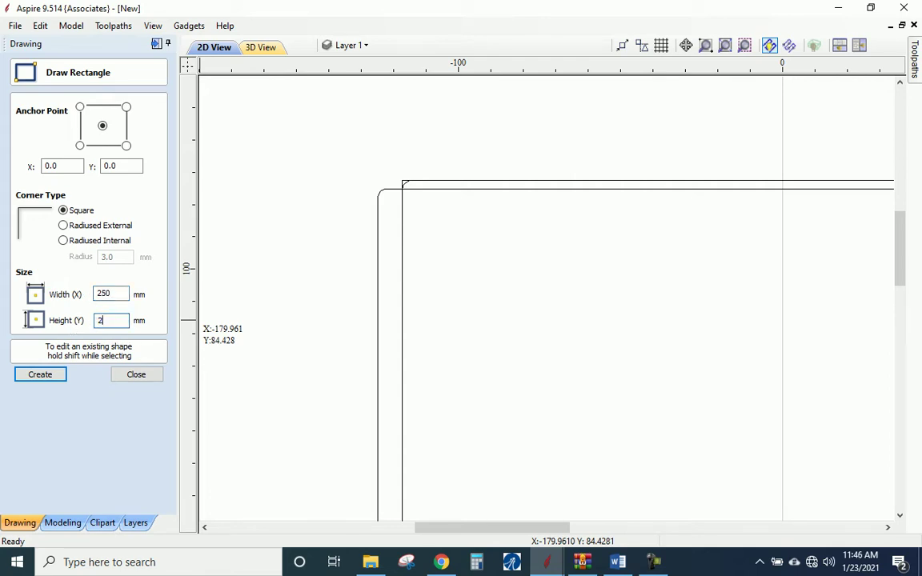
text(50)
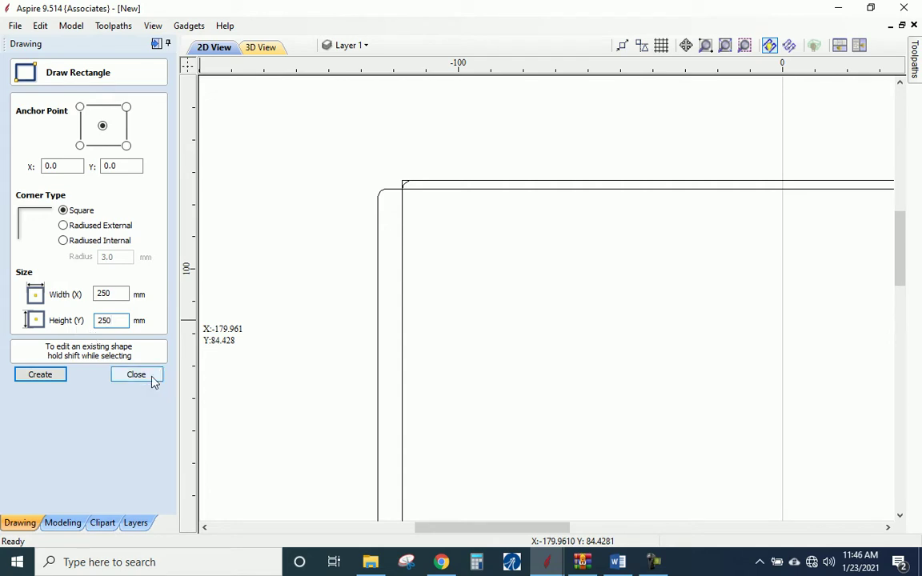
click(40, 374)
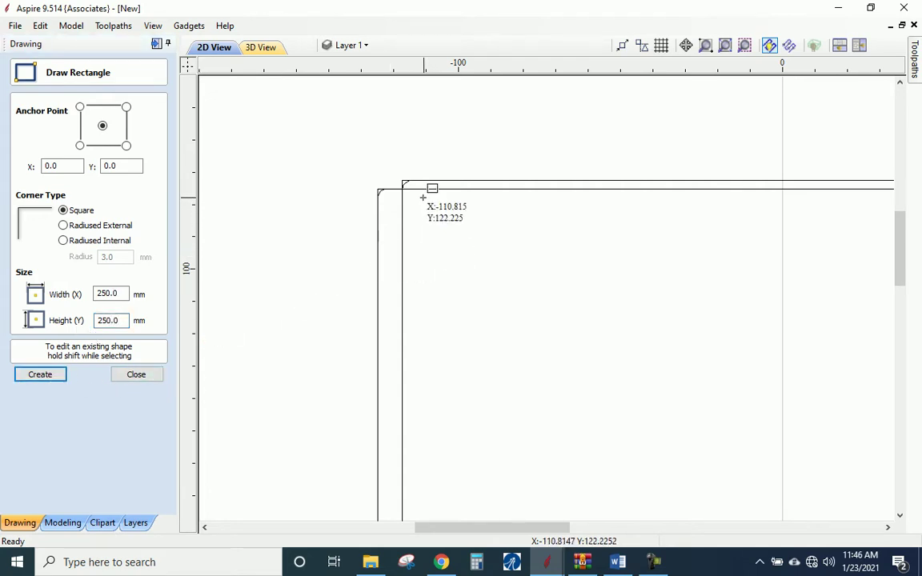
scroll(408, 189, up, 3)
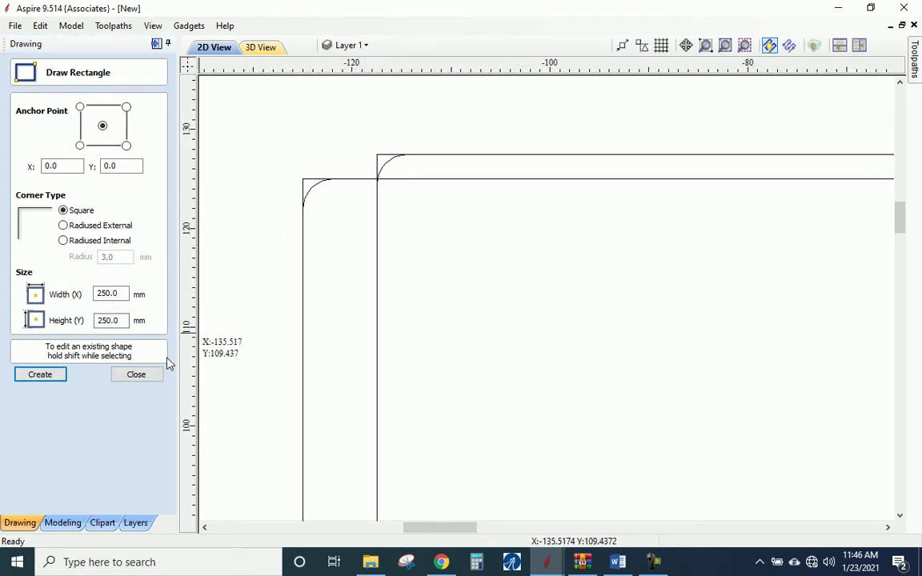
click(136, 373)
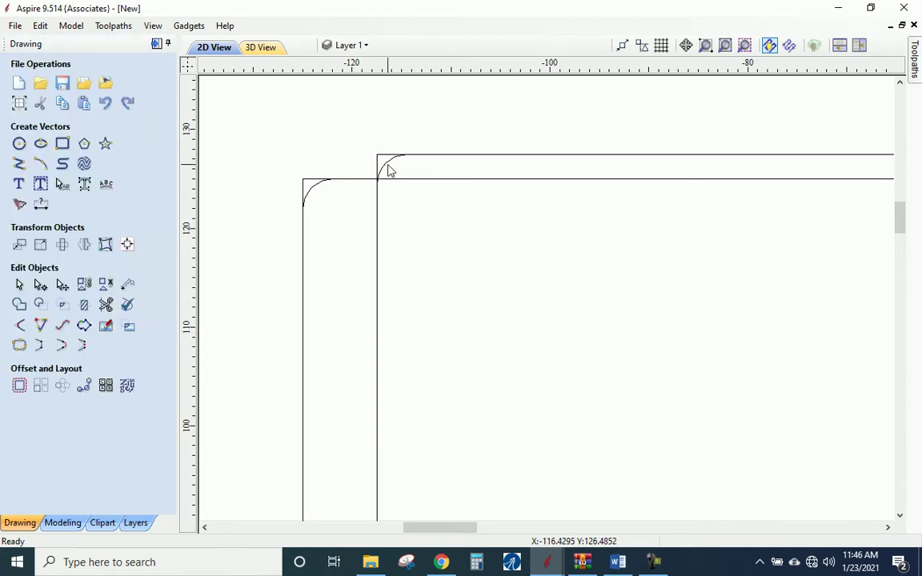
Delete the two rectangles with rounded corners, keeping only the square-cornered ones
click(390, 169)
click(334, 187)
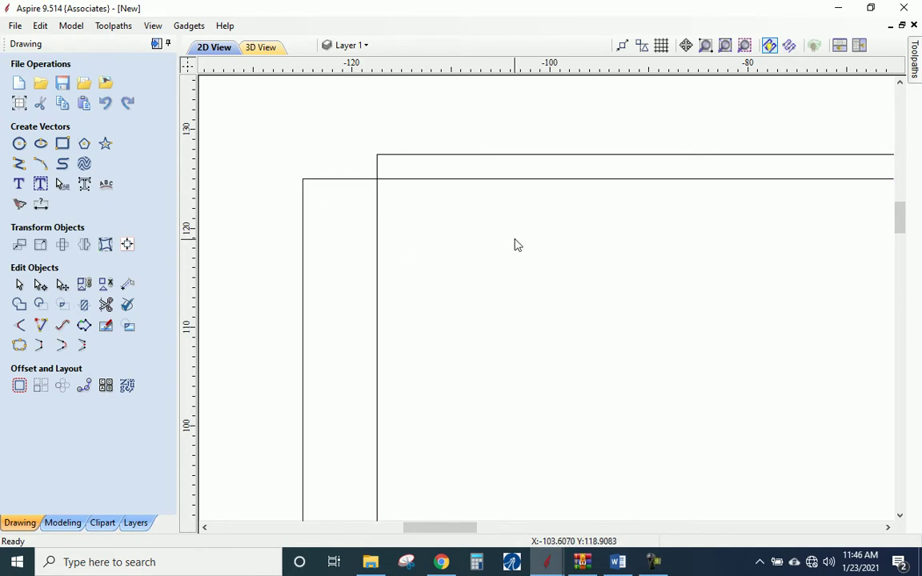
Calculate a 0.8 mm deep offset pocket toolpath from the 235 by 255 mm rectangle, using the 6 mm end mill
scroll(495, 232, down, 5)
scroll(493, 312, up, 5)
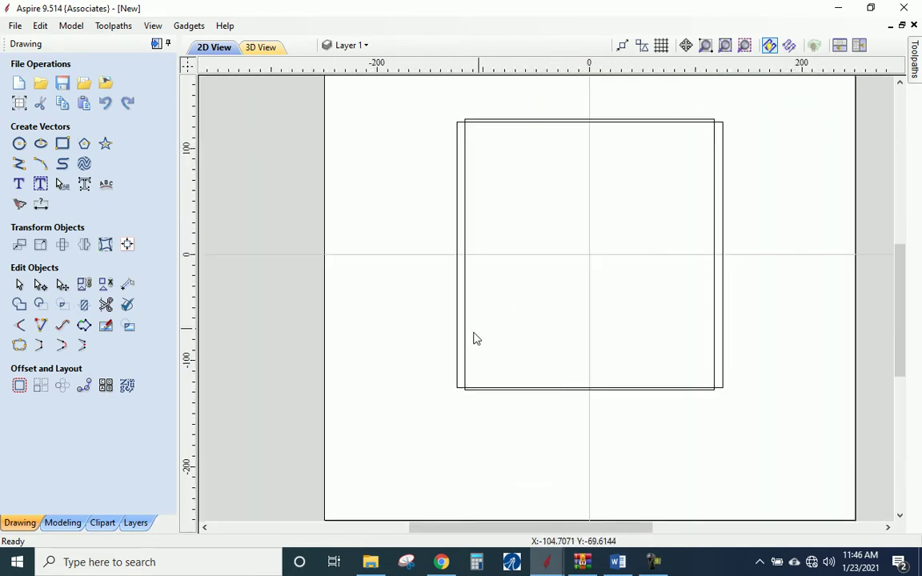
click(466, 340)
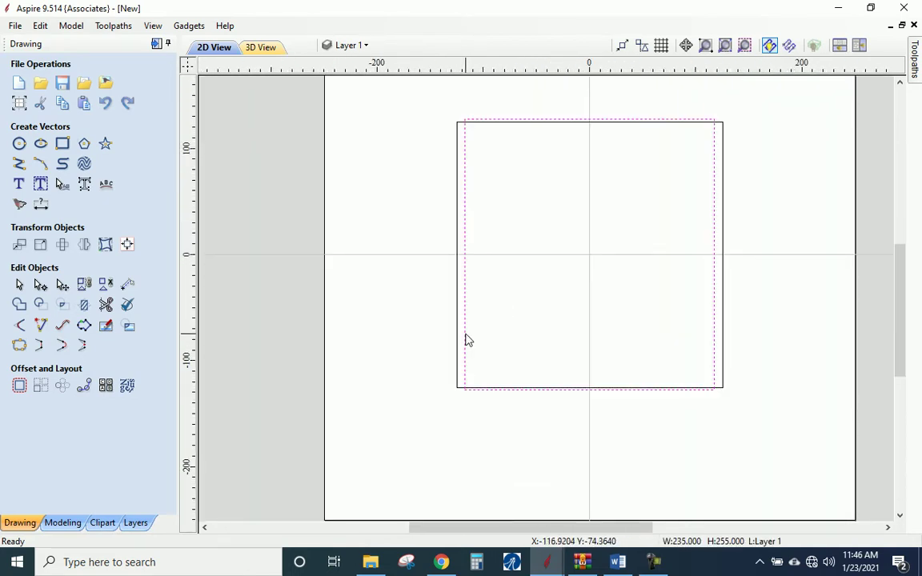
click(915, 60)
click(902, 43)
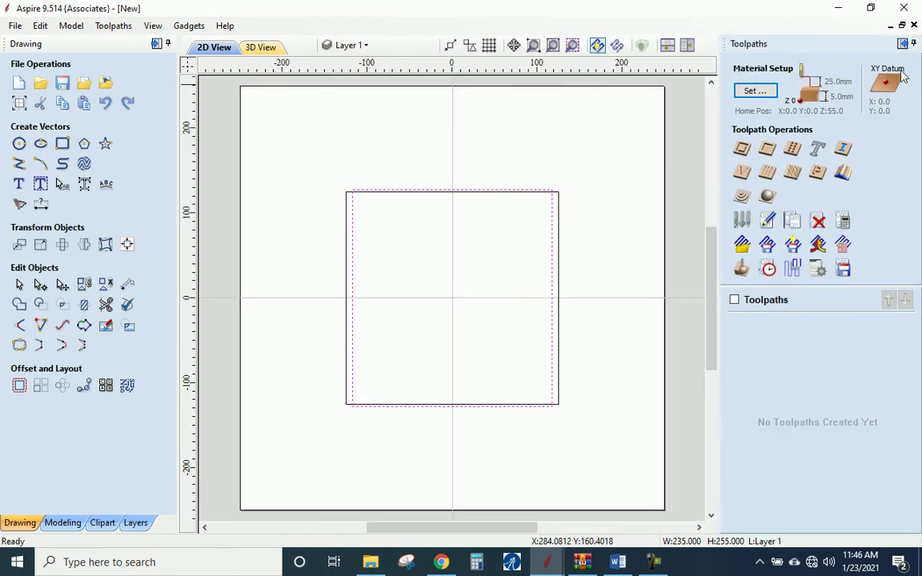
click(769, 150)
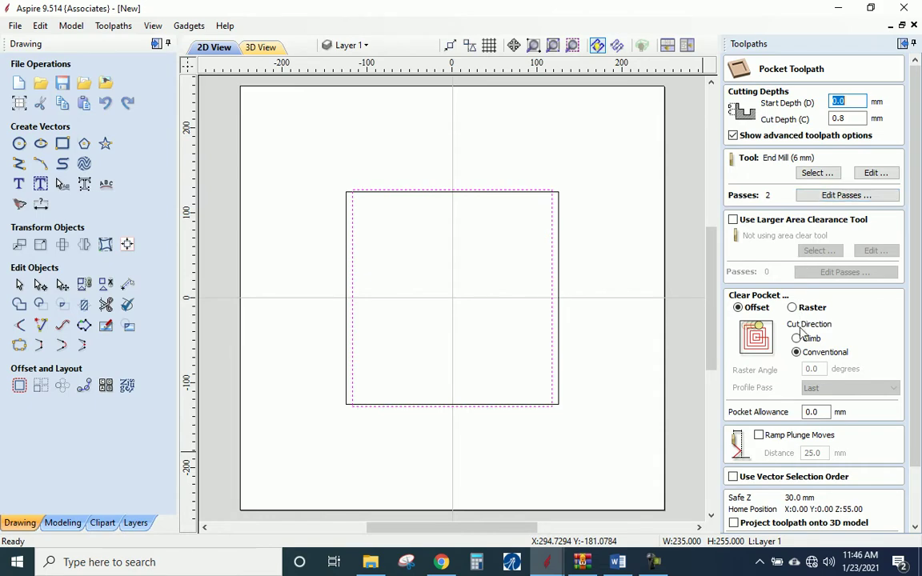
scroll(913, 320, down, 2)
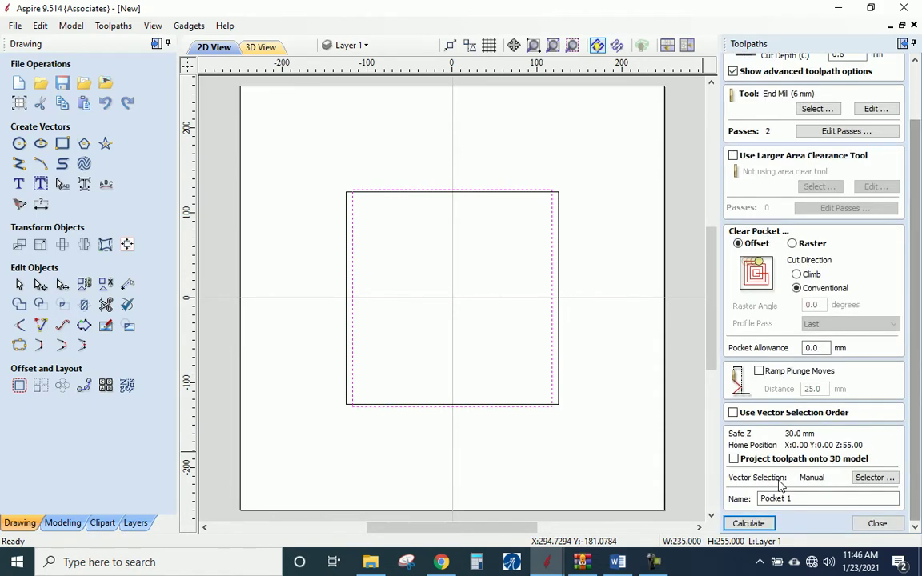
click(749, 525)
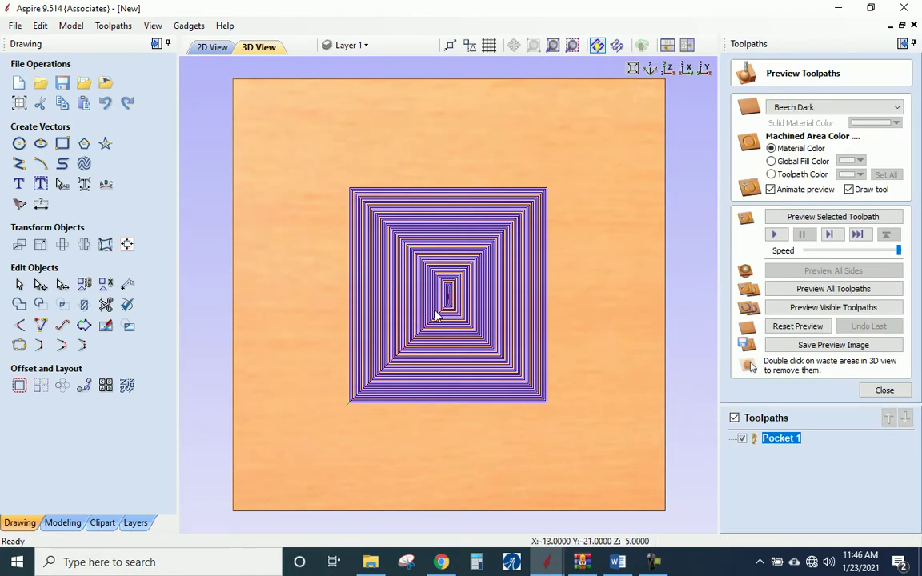
Reopen the Pocket 1 toolpath for editing and set its clearing strategy to Raster with a 90-degree raster angle
double_click(781, 438)
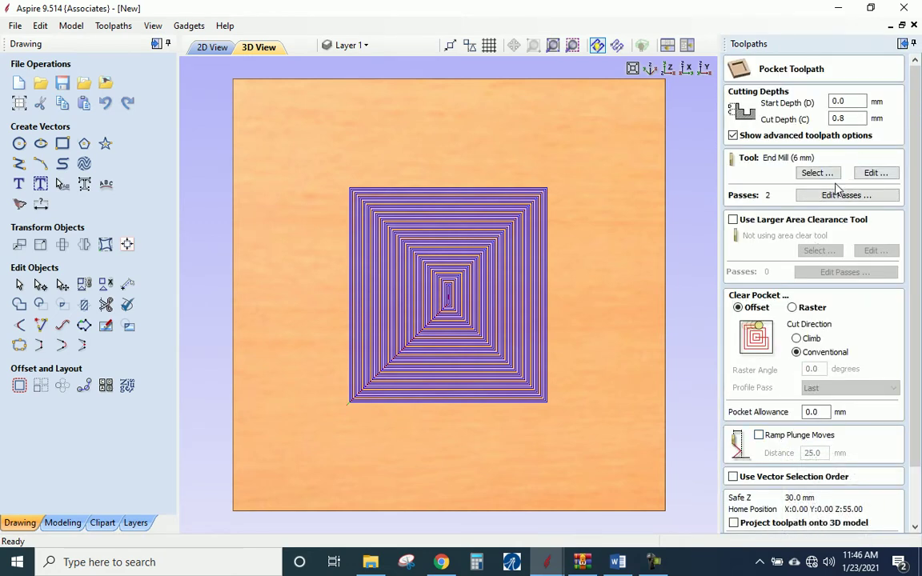
click(792, 308)
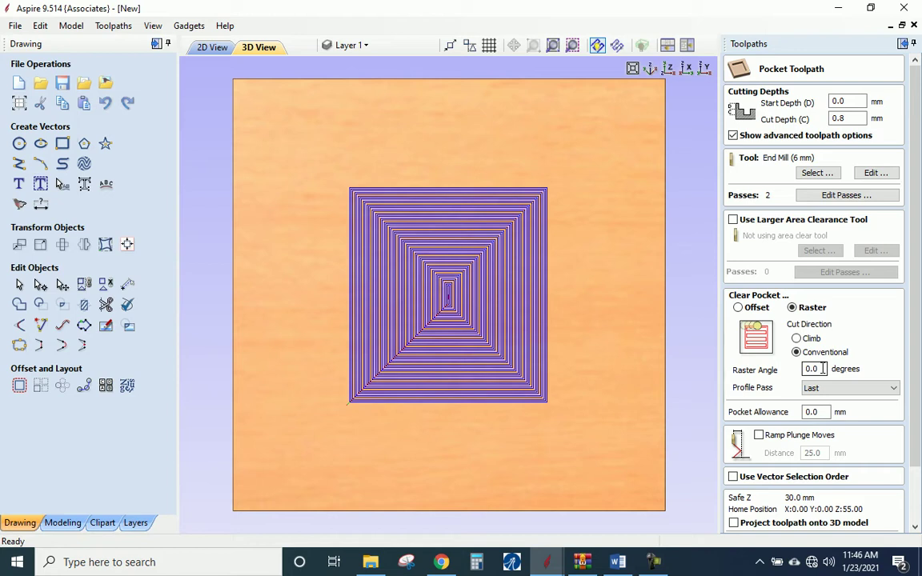
drag(823, 368, 765, 364)
text(0)
key(BackSpace)
text(90)
Choose the metric End Mill (6 mm) from the tool database for the pocket toolpath
click(802, 179)
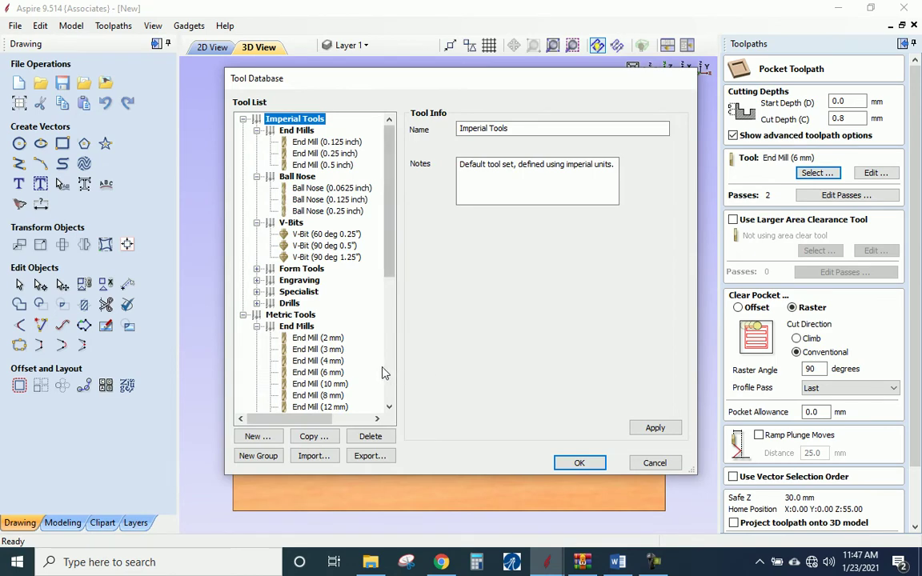
click(322, 373)
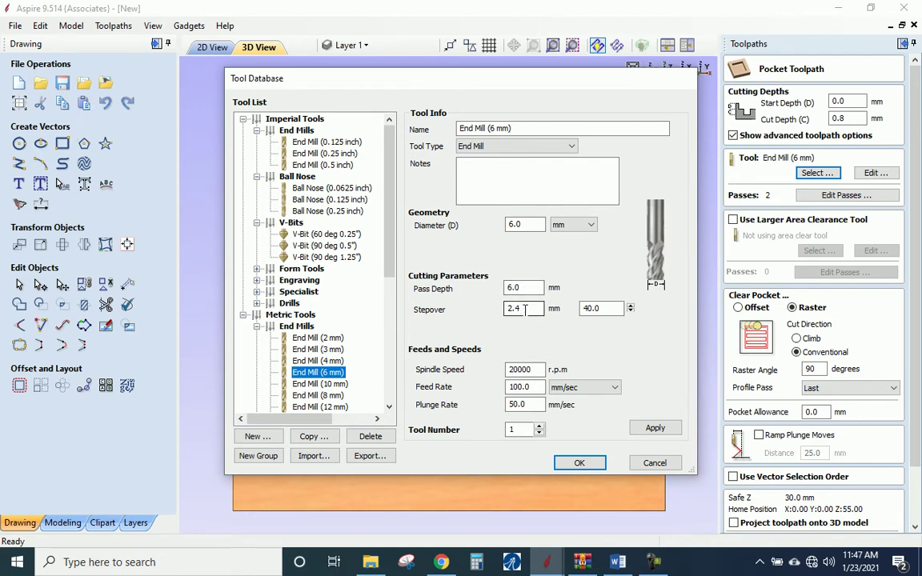
click(580, 463)
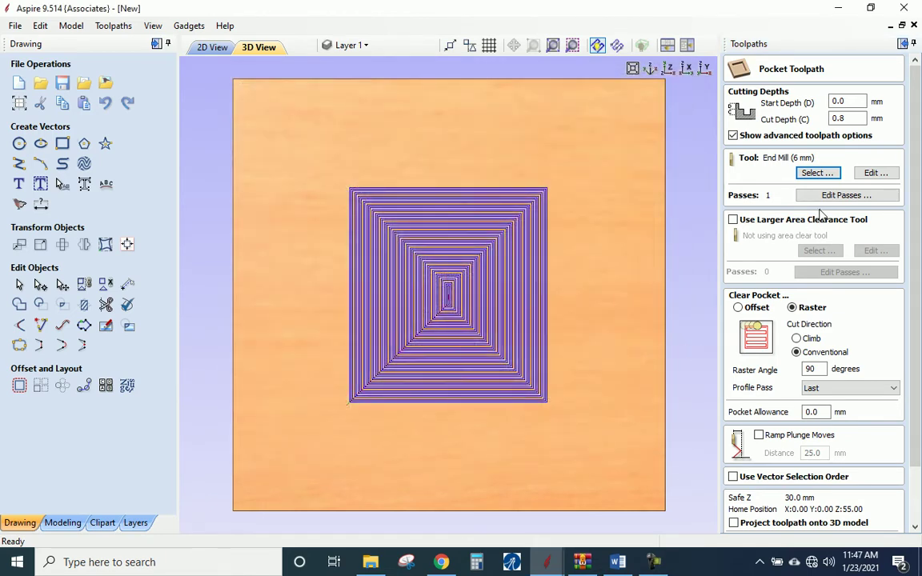
Edit the pocket toolpath's 6 mm end mill with a stepover of 1 mm and a pass depth of 0.4 mm
click(873, 176)
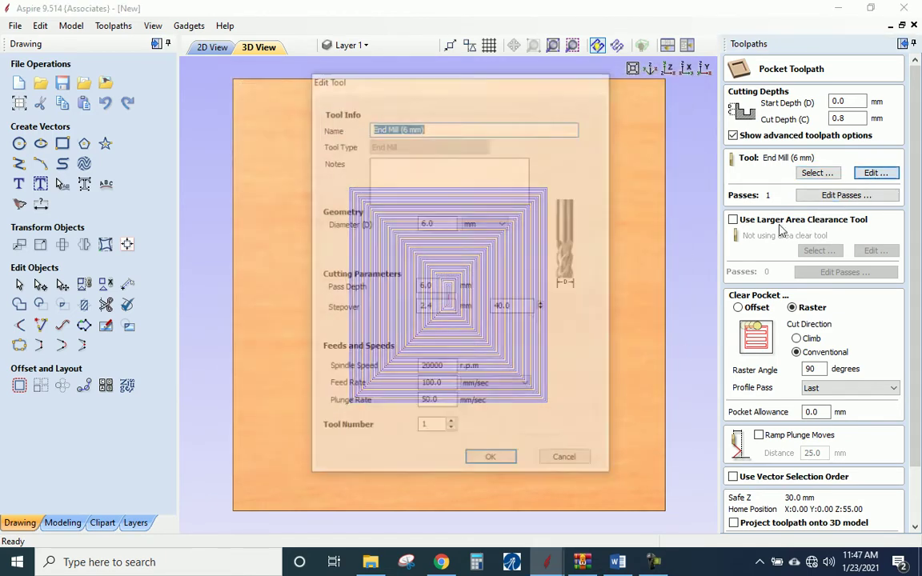
click(431, 309)
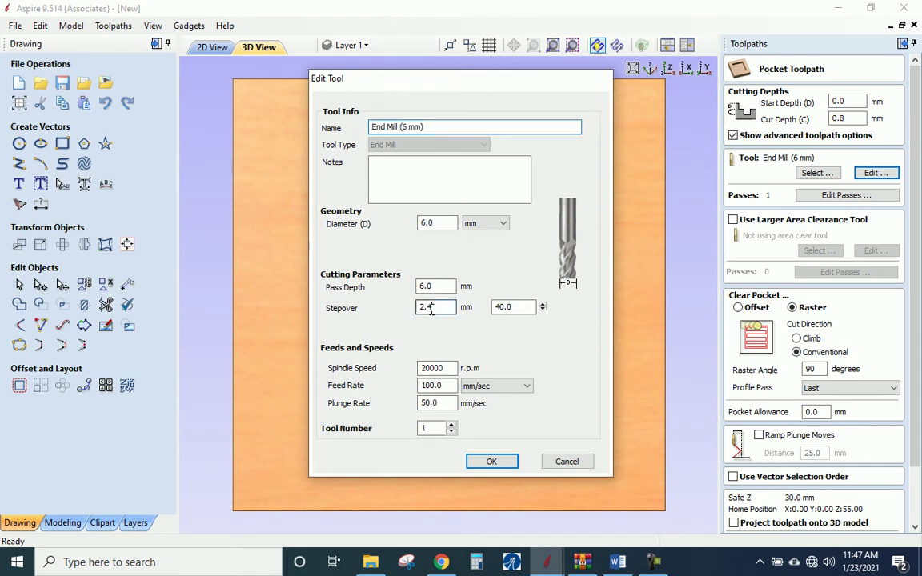
drag(430, 309, 354, 282)
text(1)
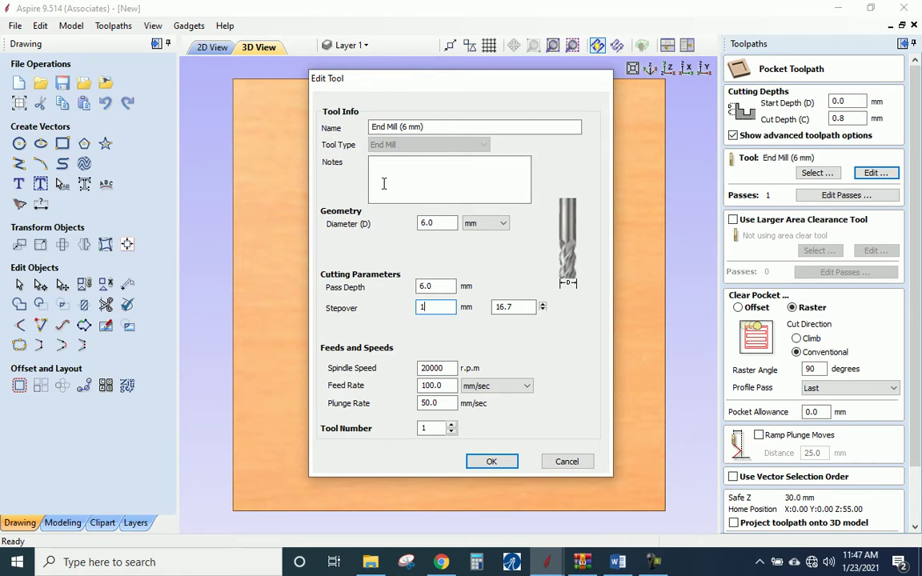
key(shift+Tab)
text(.4)
key(Tab)
key(Tab)
key(Tab)
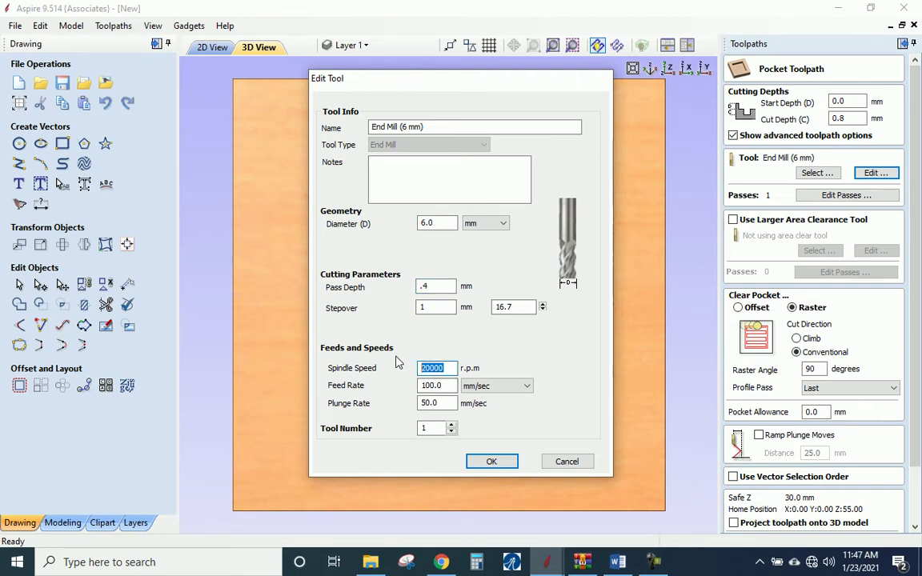
Set the end mill's spindle speed to 10000 r.p.m and plunge rate to 20 mm/sec, and accept the tool changes
text(10000)
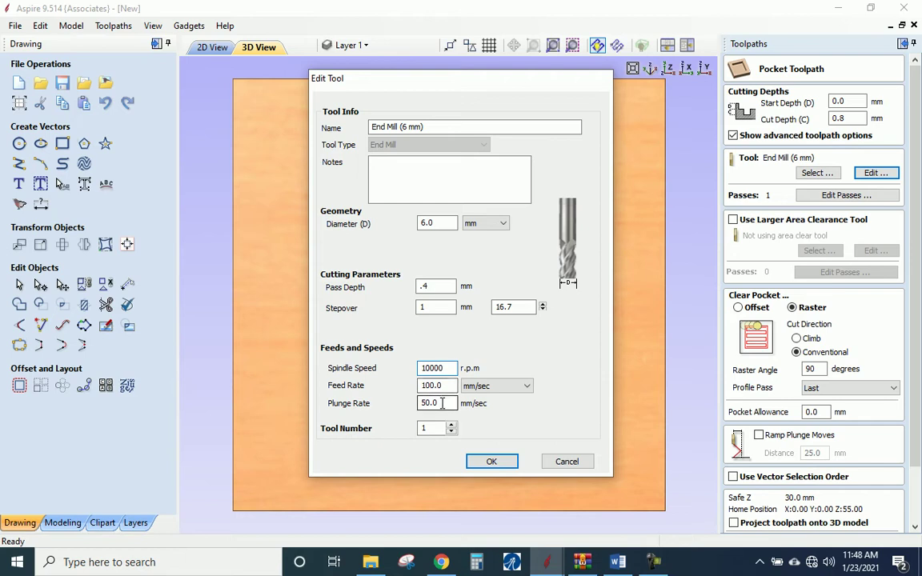
drag(441, 403, 407, 406)
text(20)
click(492, 462)
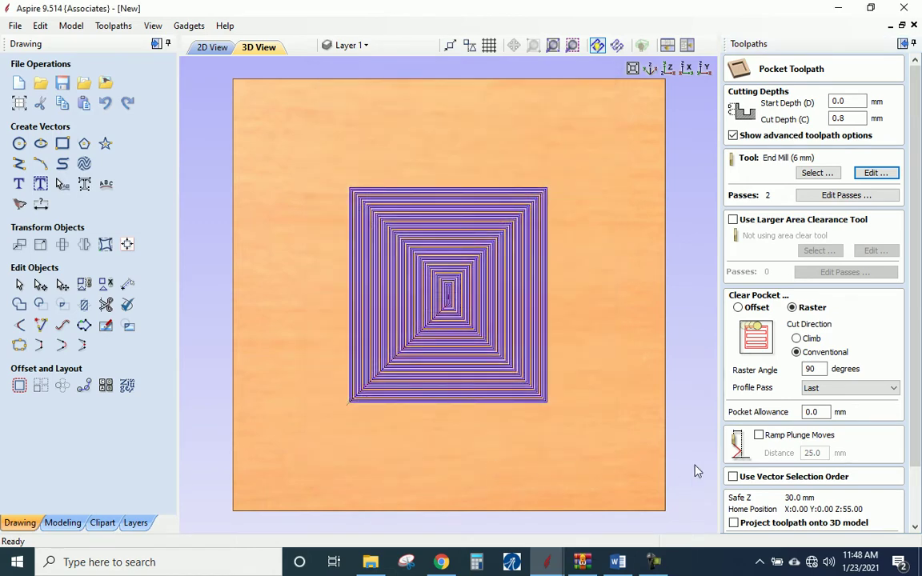
Recalculate the Pocket 1 toolpath with the raster settings and hide it, returning to the 2D drawing
scroll(848, 400, down, 2)
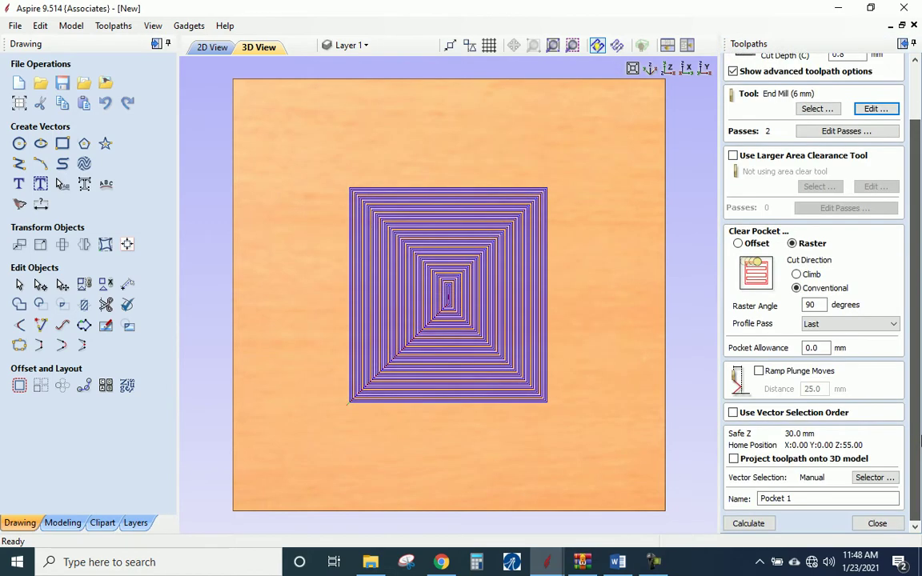
click(749, 524)
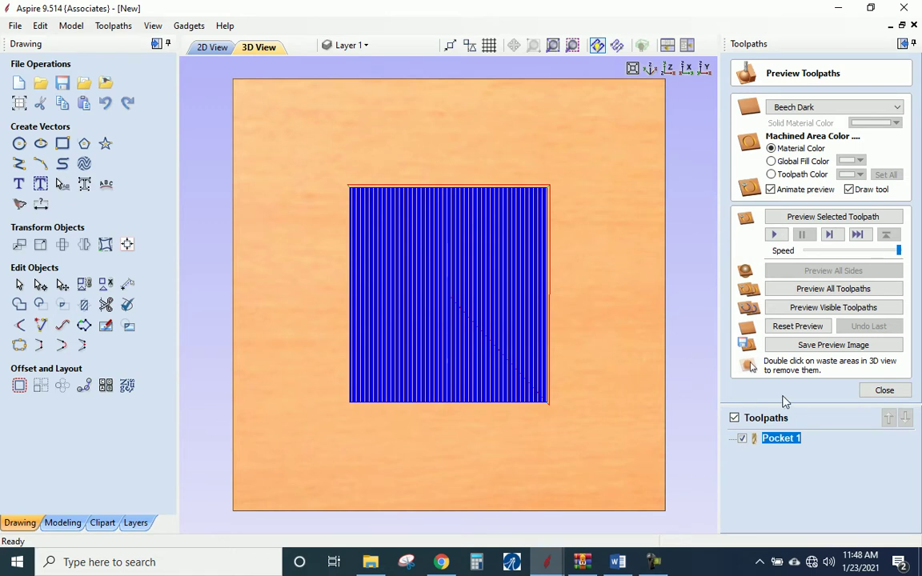
click(884, 391)
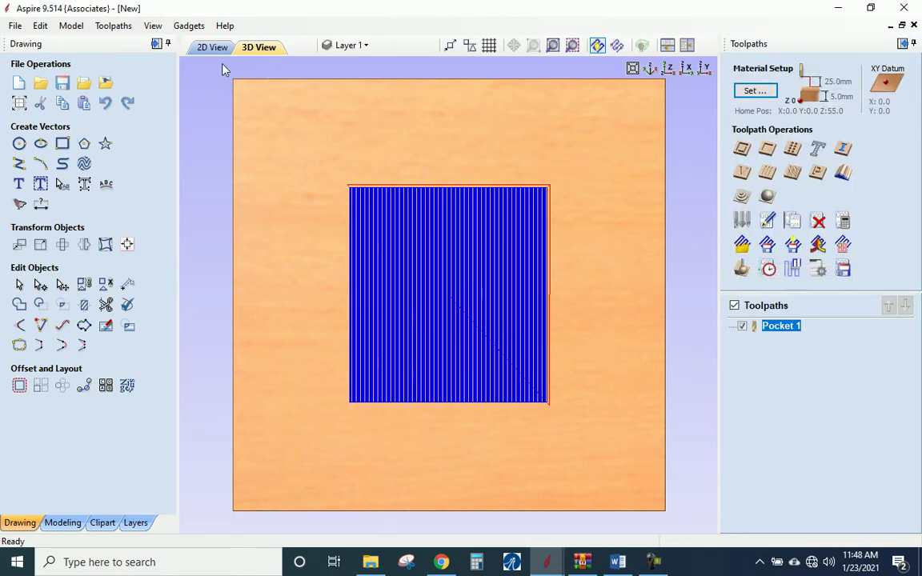
click(744, 327)
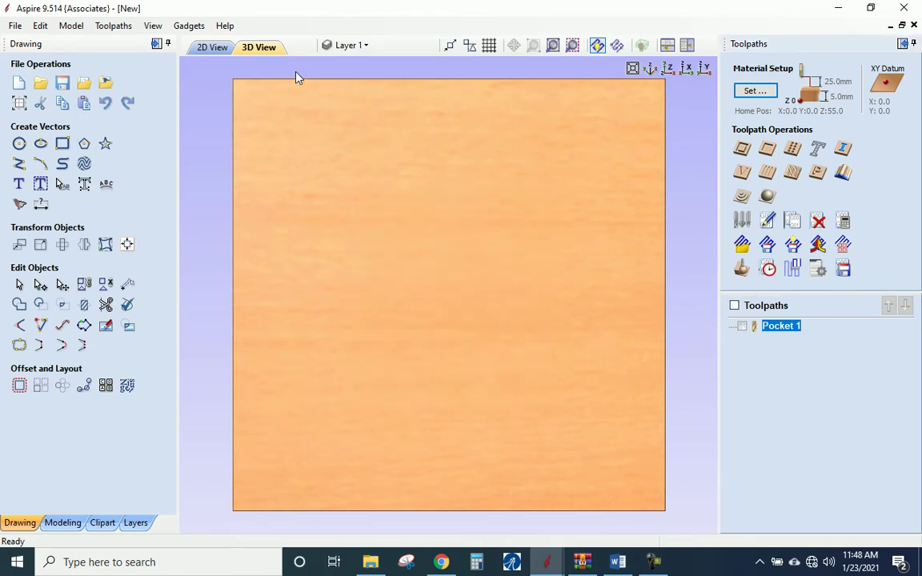
click(213, 48)
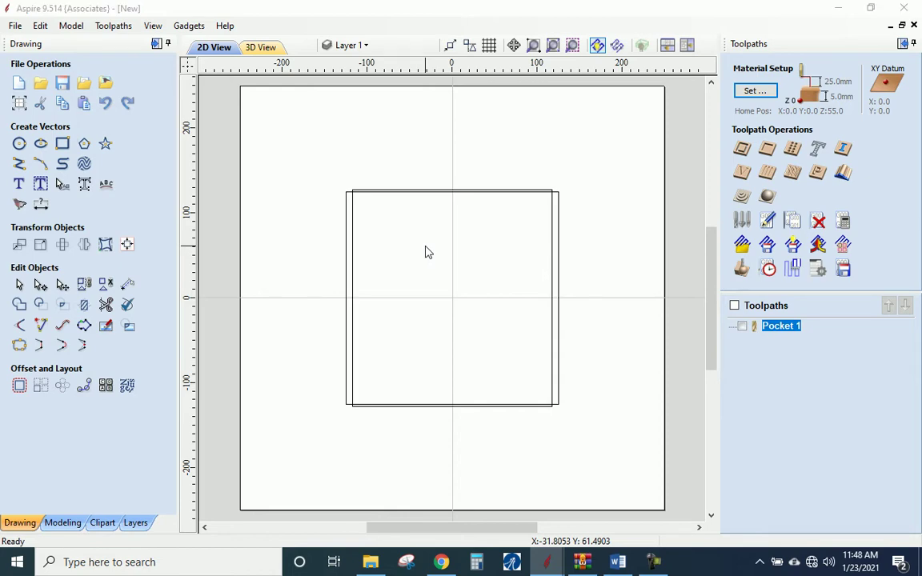
Switch to File Explorer, show This PC and refresh the list of drives
key(super+e)
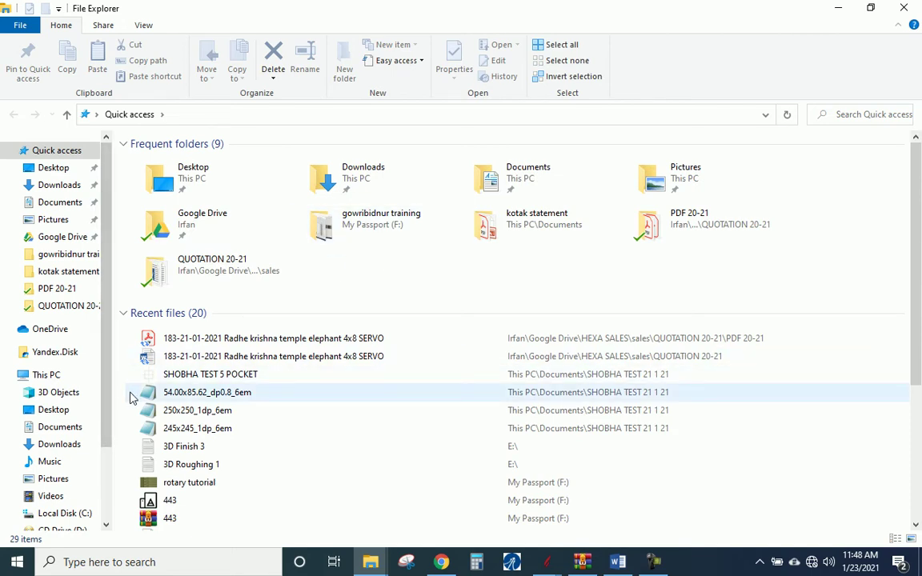
drag(111, 461, 145, 497)
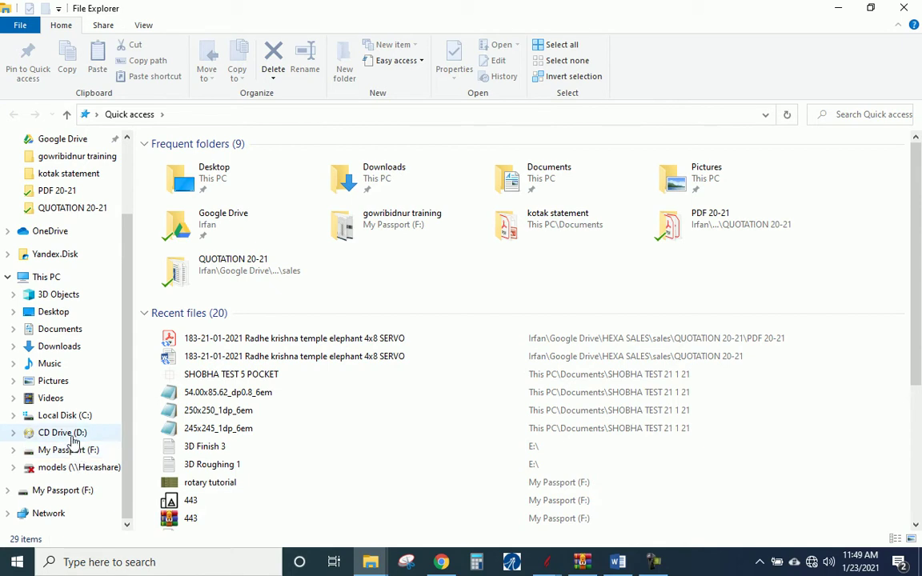
click(48, 278)
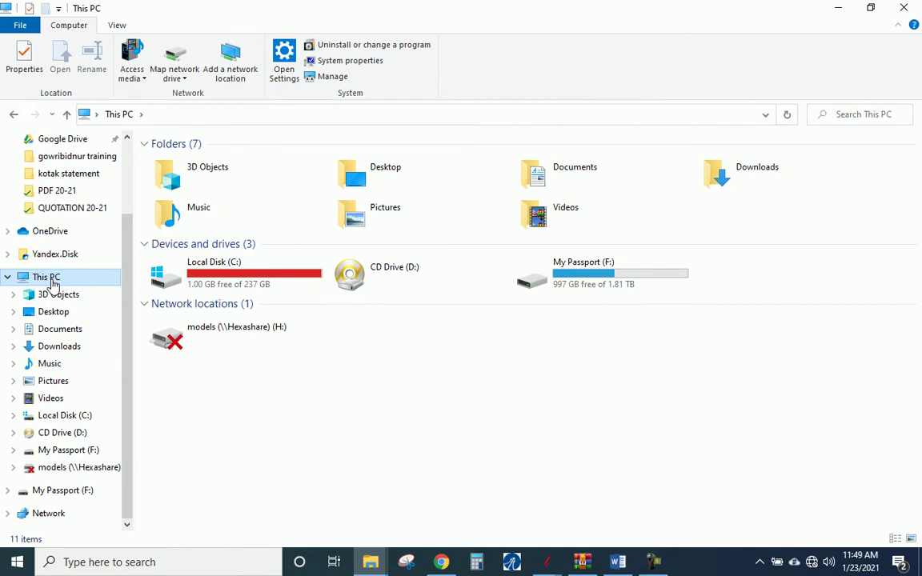
right_click(274, 412)
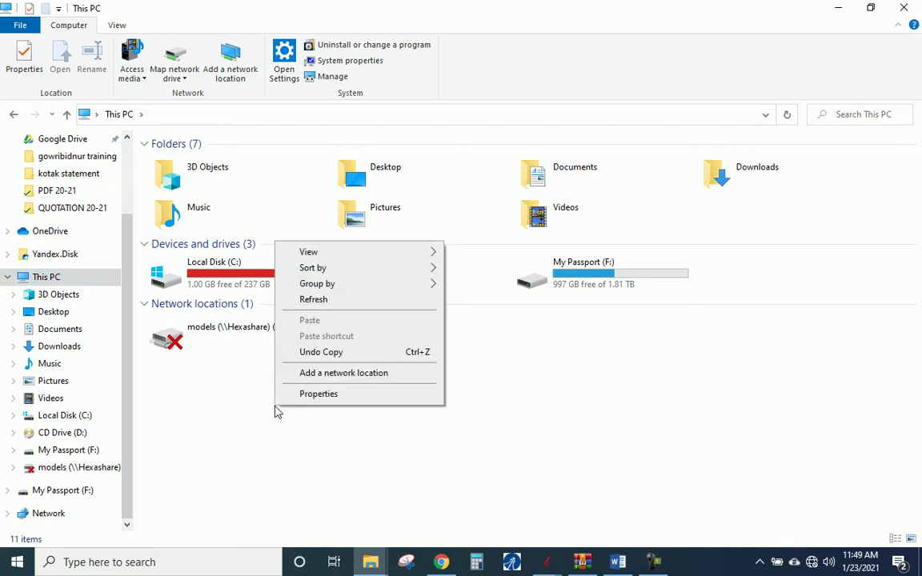
click(324, 307)
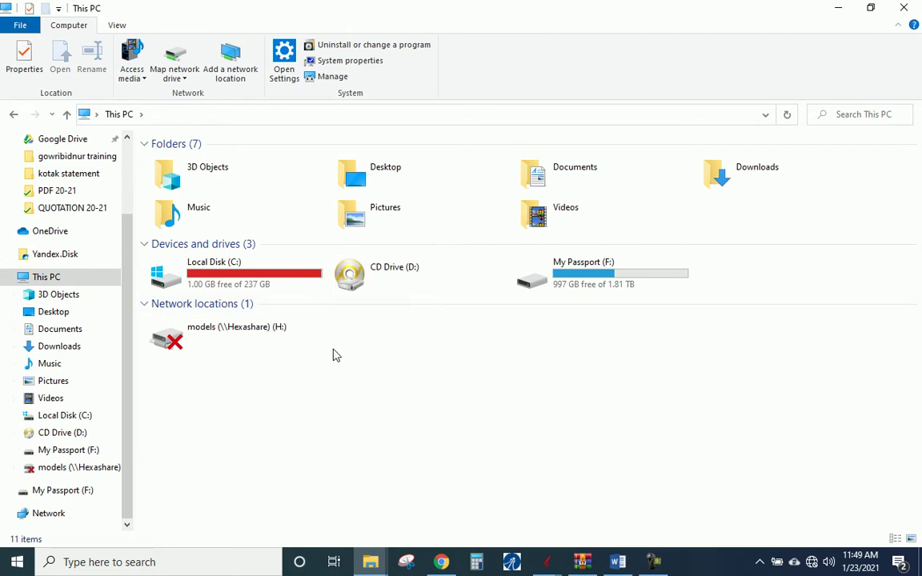
right_click(365, 430)
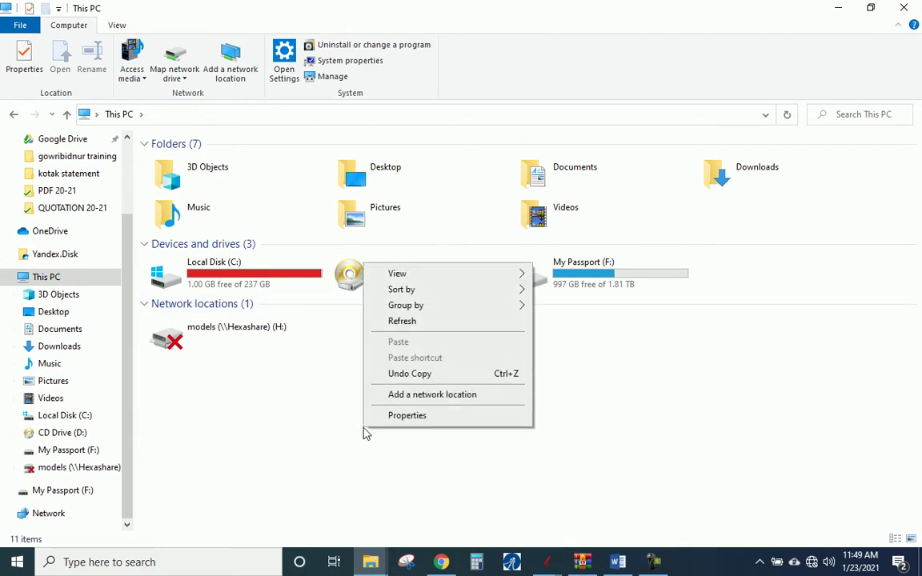
click(407, 323)
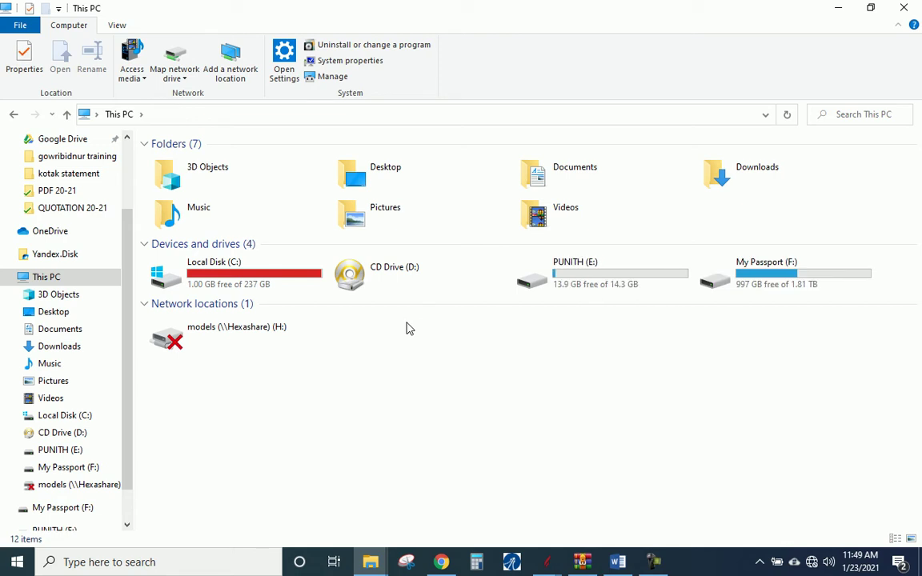
Open the removable drive (E:) and copy the drawing file CARD MILLING 19_01_2021
click(616, 284)
double_click(617, 284)
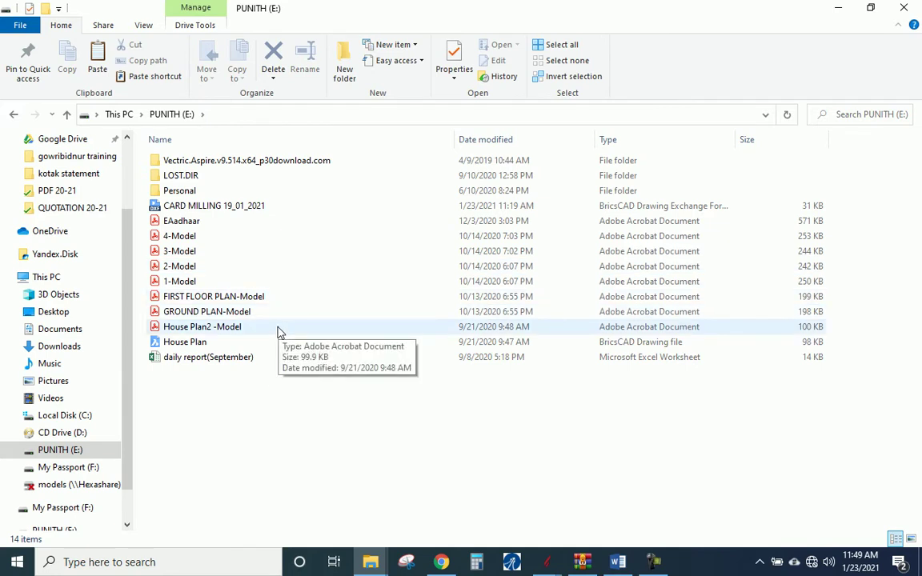
double_click(200, 207)
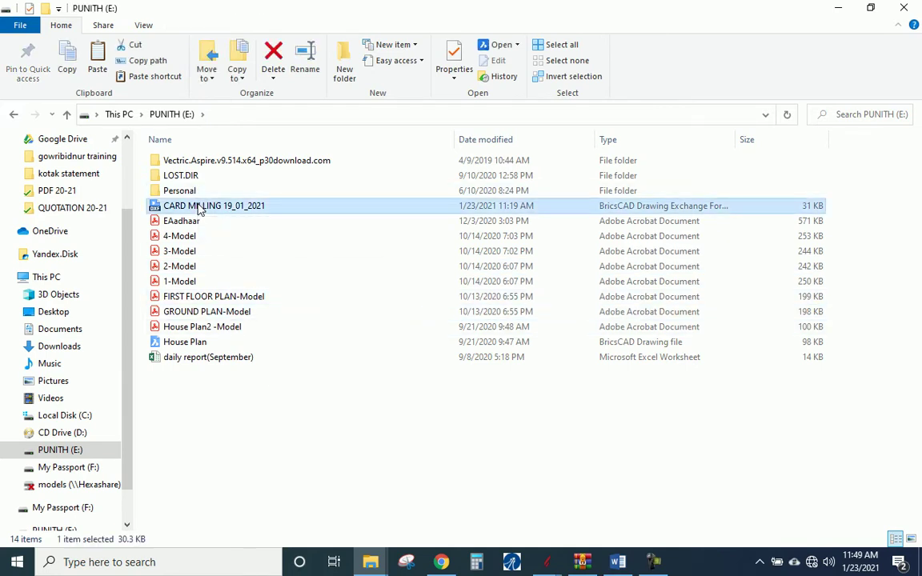
right_click(197, 205)
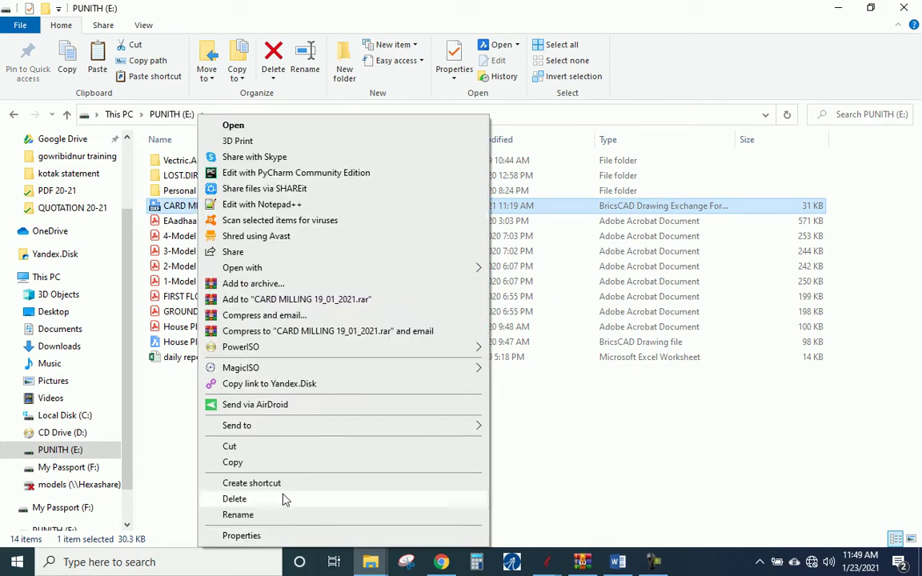
click(279, 465)
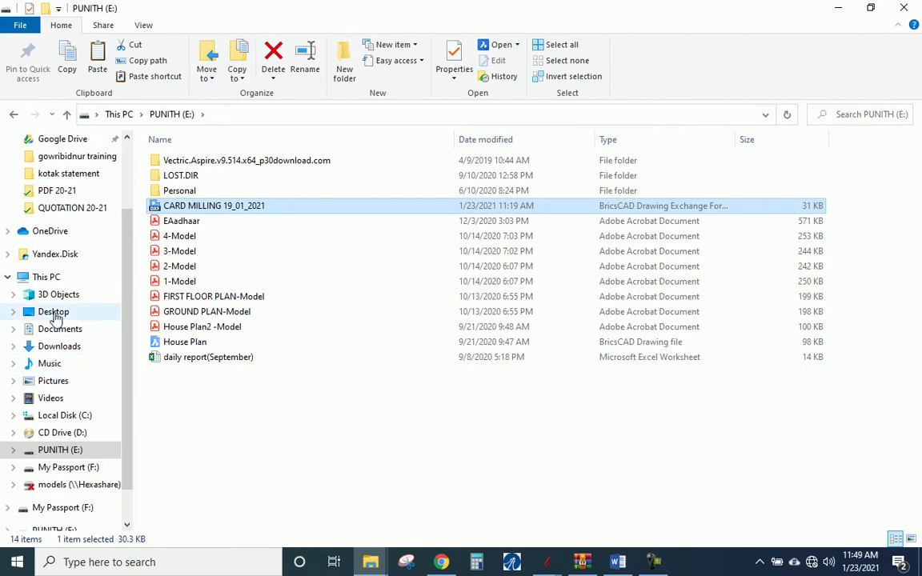
Paste the copied CARD MILLING 19_01_2021 drawing into the Desktop folder
click(53, 382)
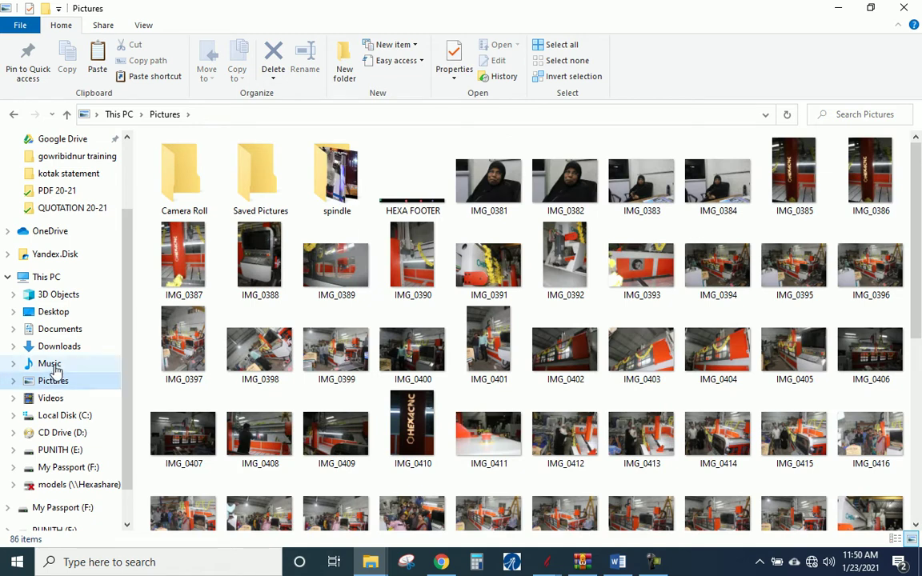
click(53, 366)
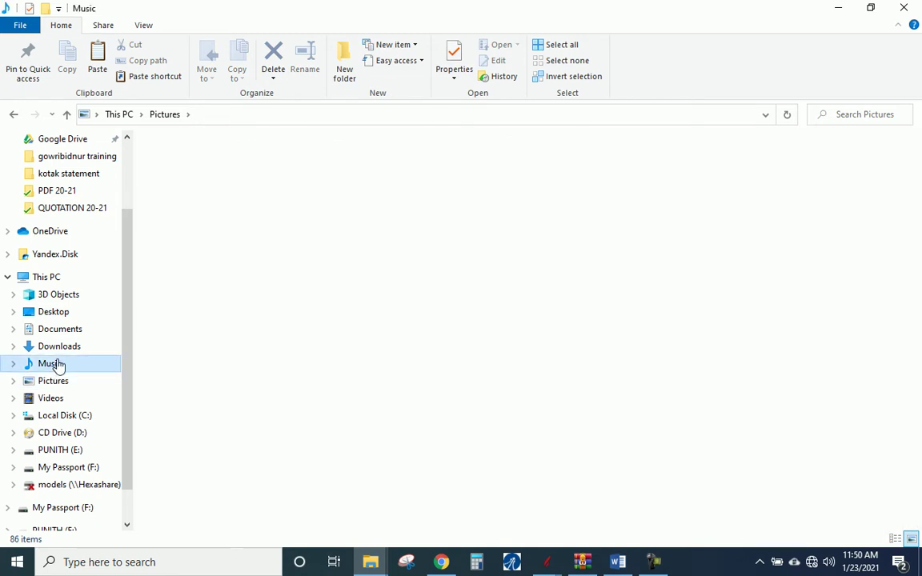
click(52, 314)
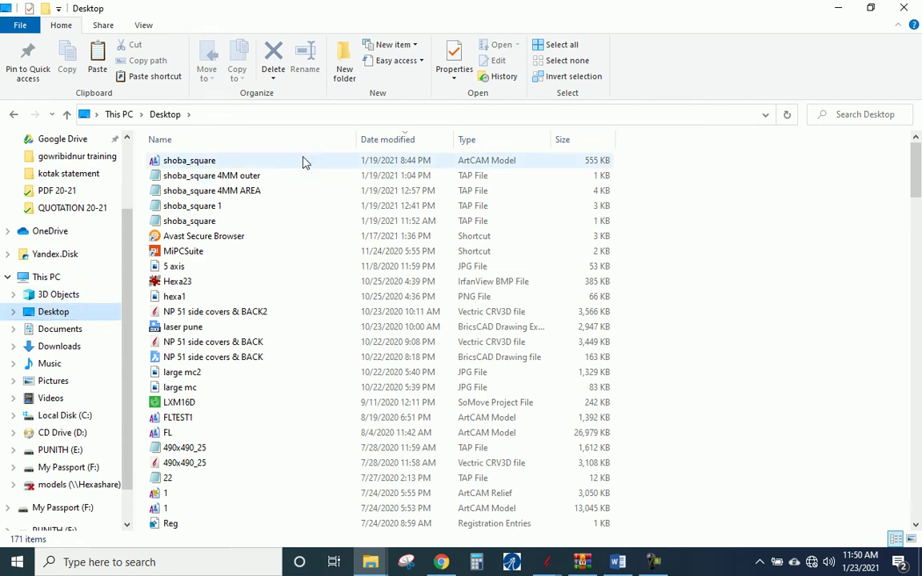
right_click(759, 285)
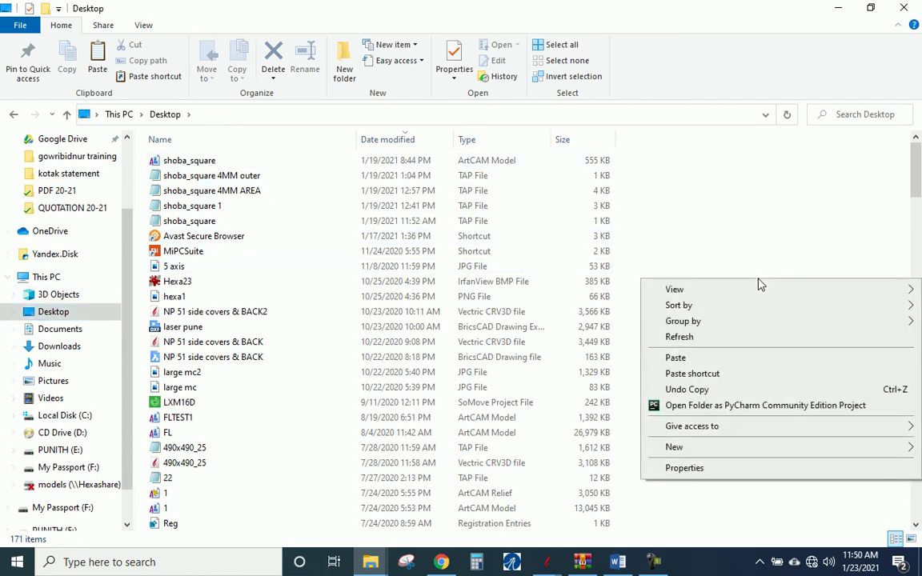
click(720, 362)
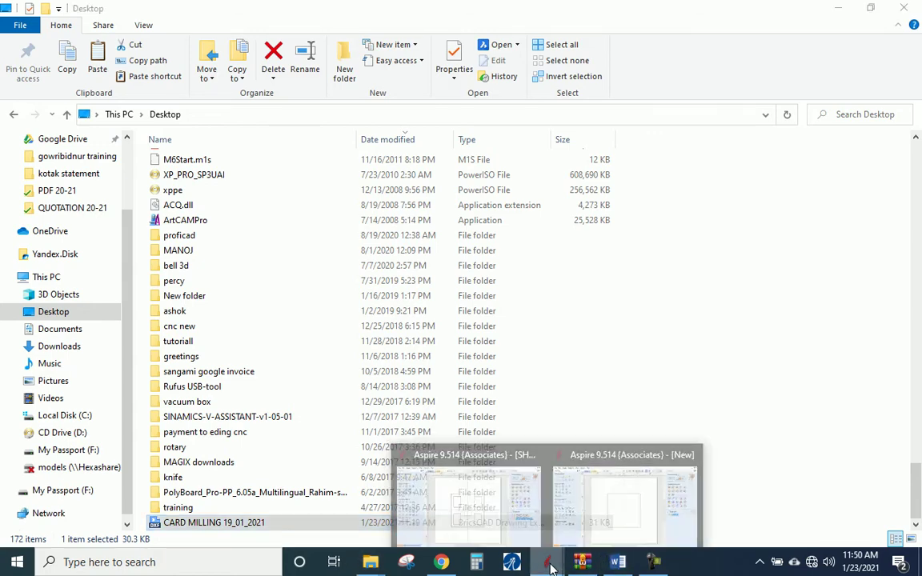
Switch to the Aspire job SHOBHA TEST 5 POCKET and import the vectors of CARD MILLING 19_01_2021 from the Desktop
right_click(549, 567)
click(549, 565)
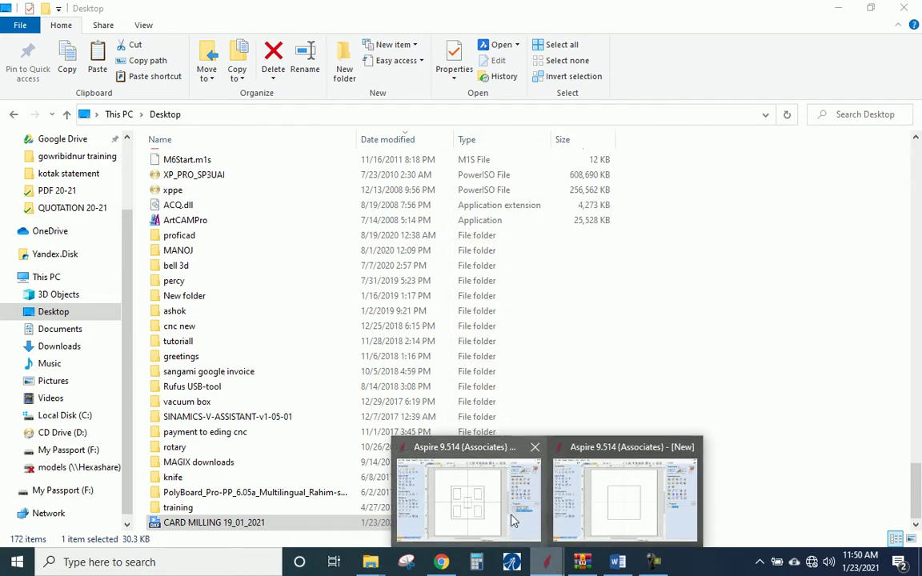
click(459, 463)
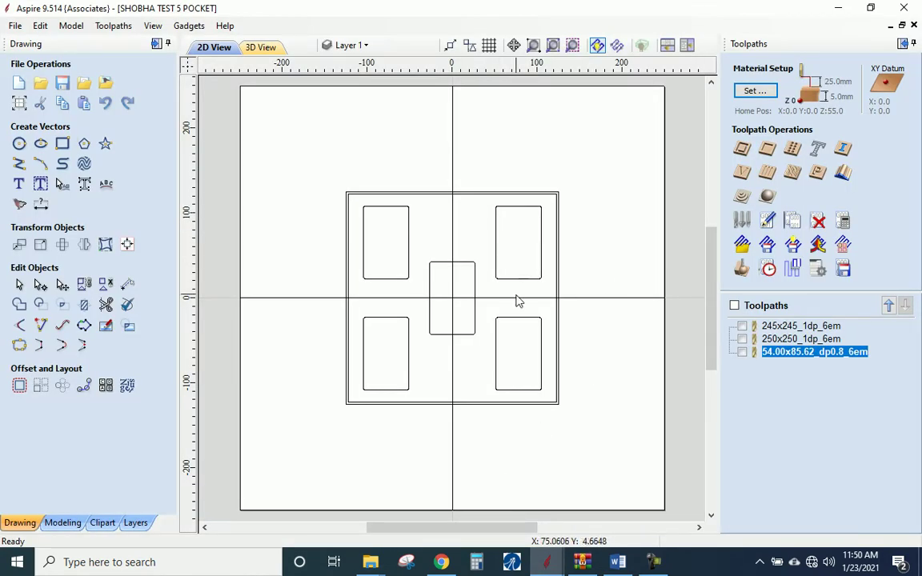
click(15, 26)
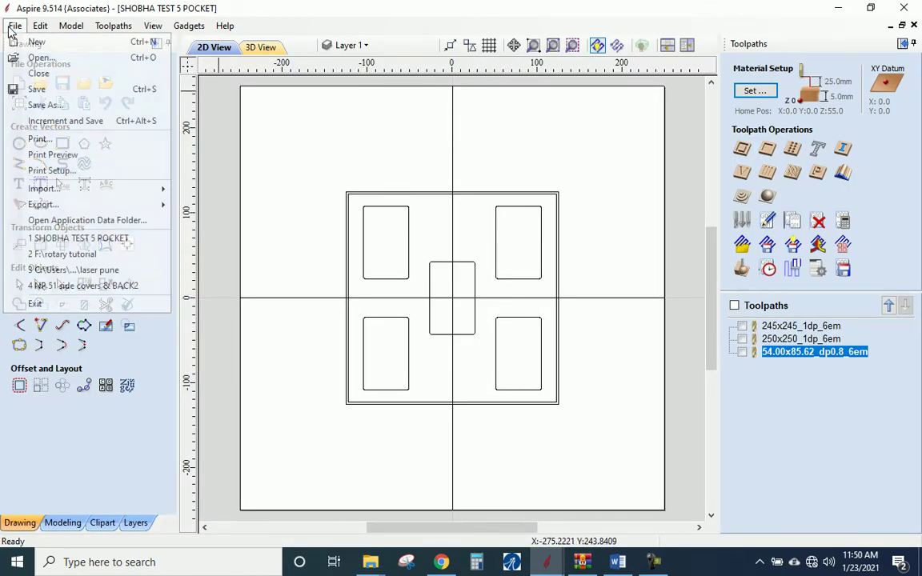
mouse_move(68, 190)
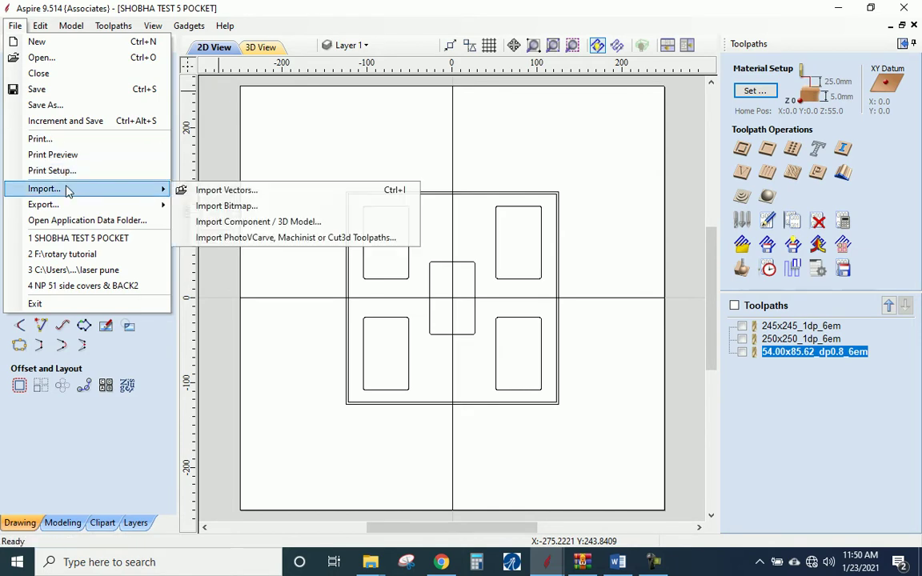
click(201, 192)
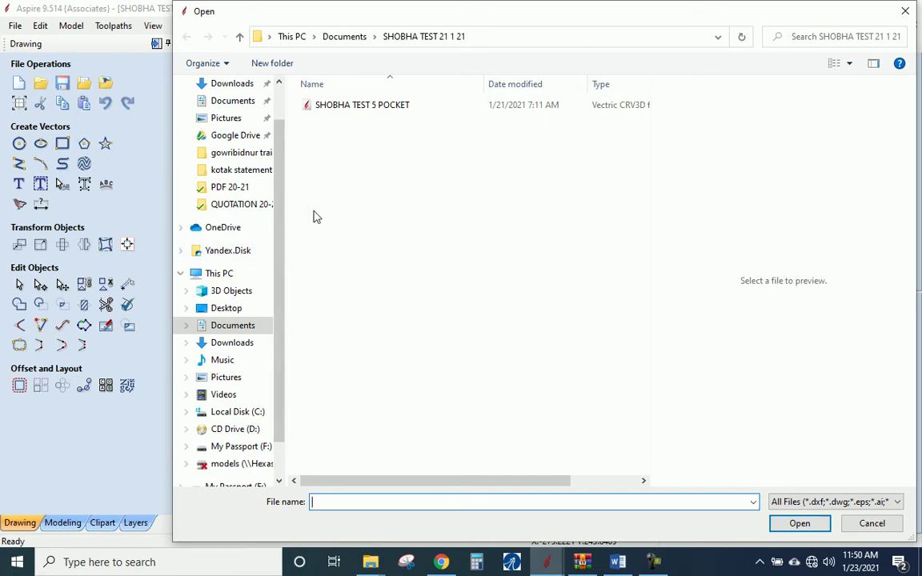
scroll(255, 100, up, 3)
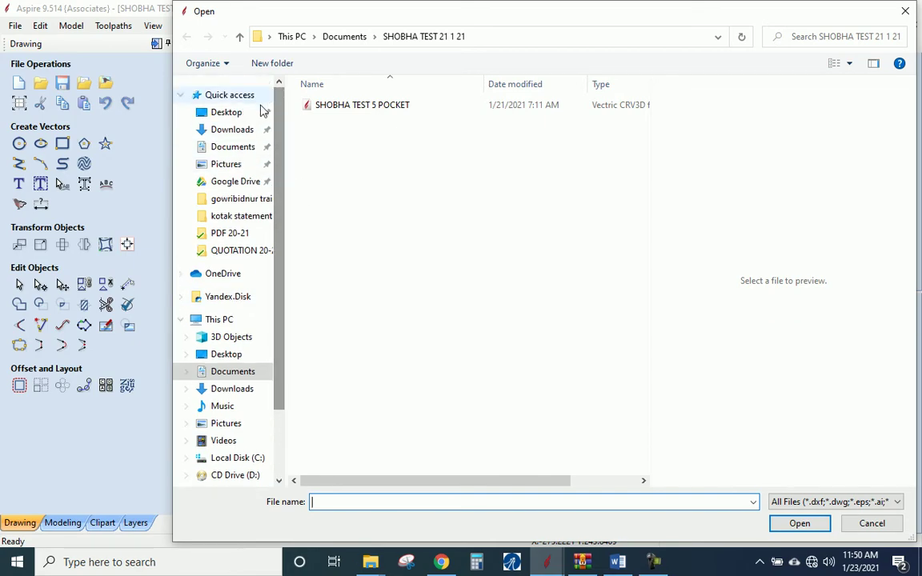
click(250, 115)
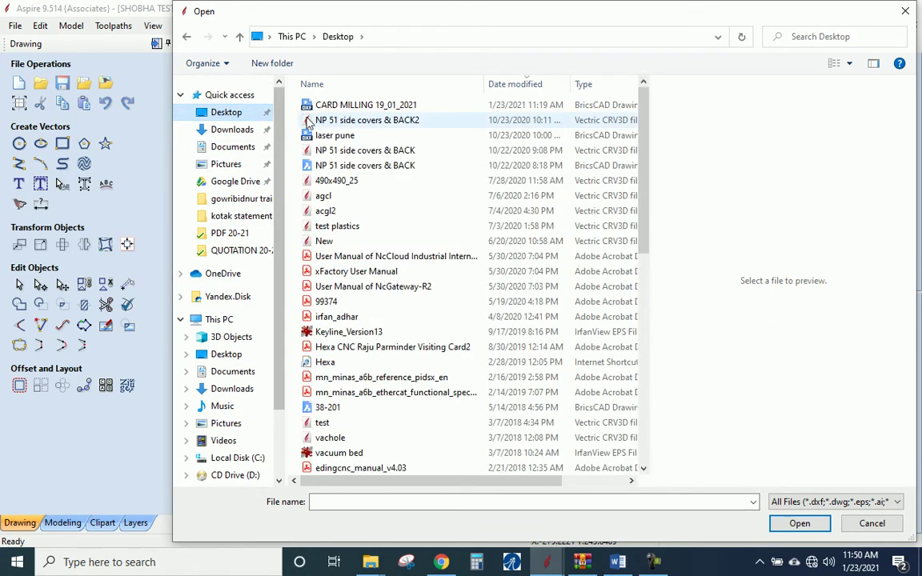
click(321, 110)
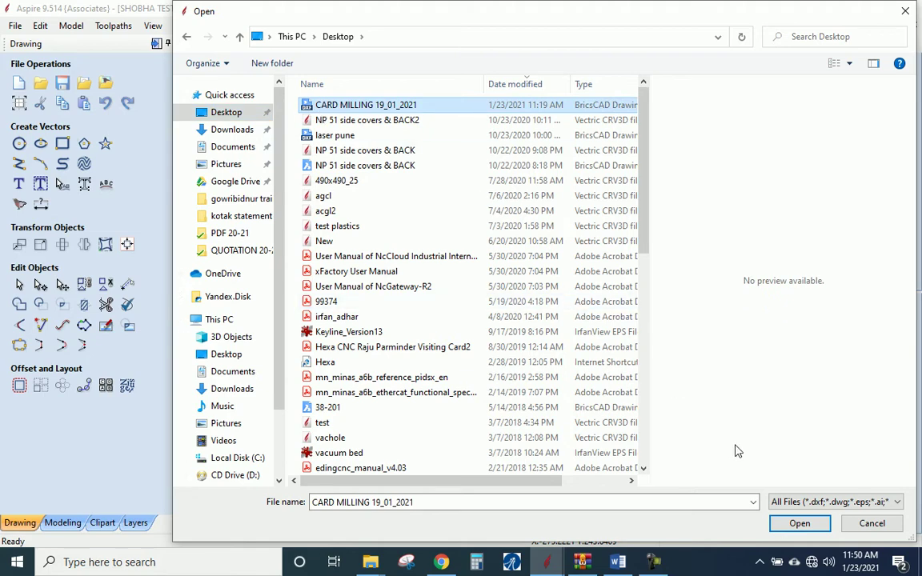
click(798, 525)
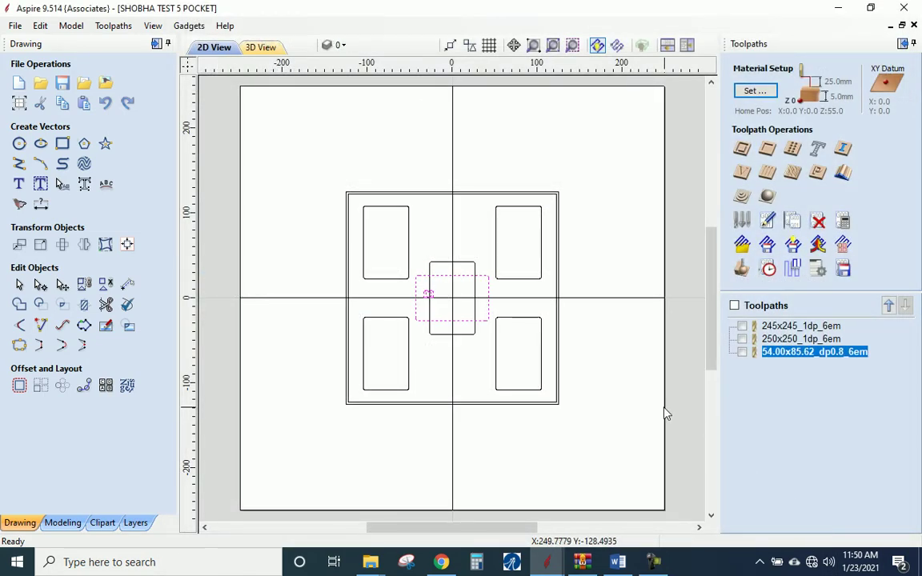
Move the imported card vectors out of the centre pocket to the empty area above the square outlines and deselect them
click(490, 311)
drag(490, 309, 573, 151)
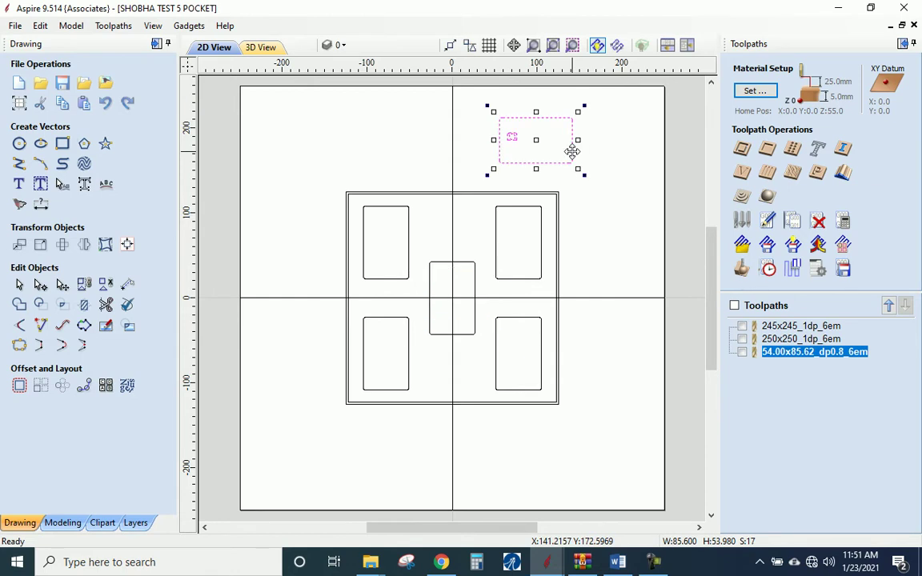
click(608, 175)
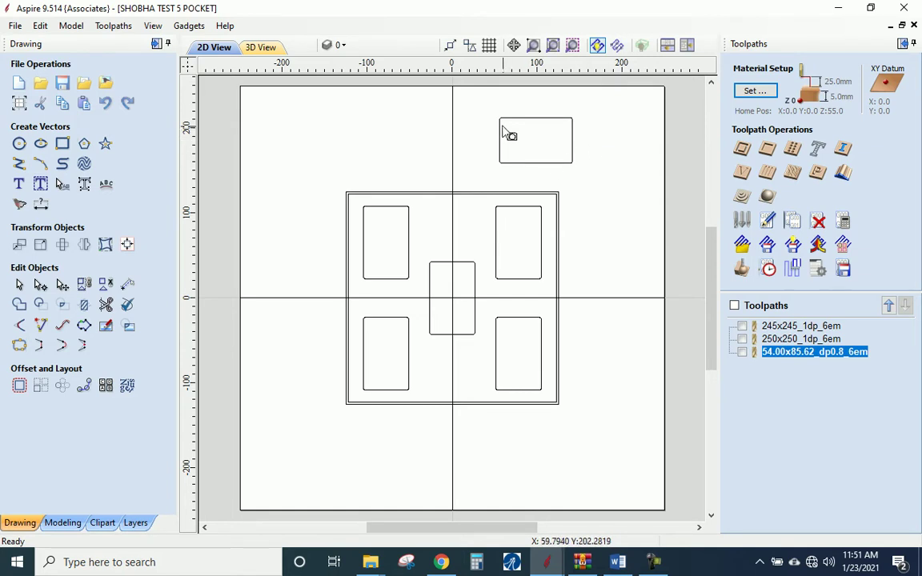
Copy the whole imported card, including its small inner shape, into the other open Aspire job, New
drag(483, 111, 581, 179)
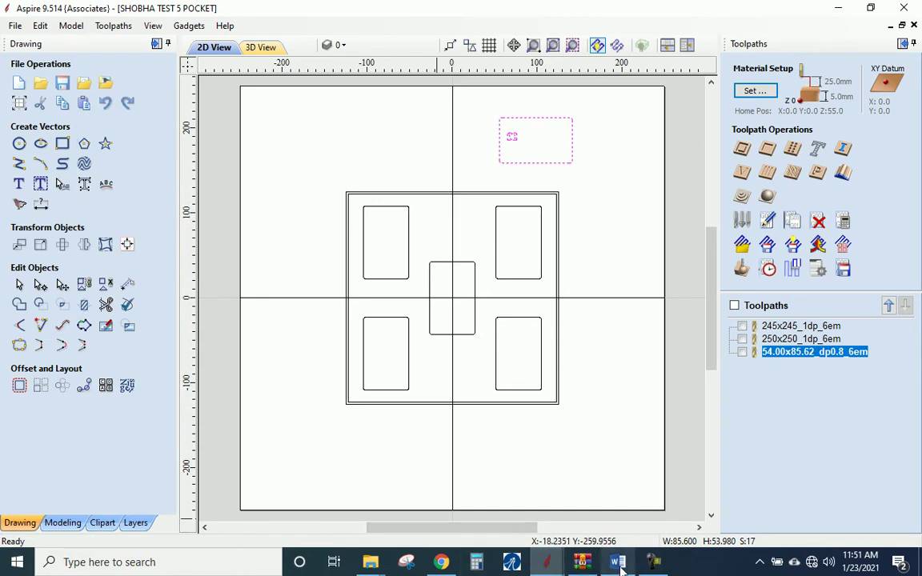
click(558, 569)
click(602, 513)
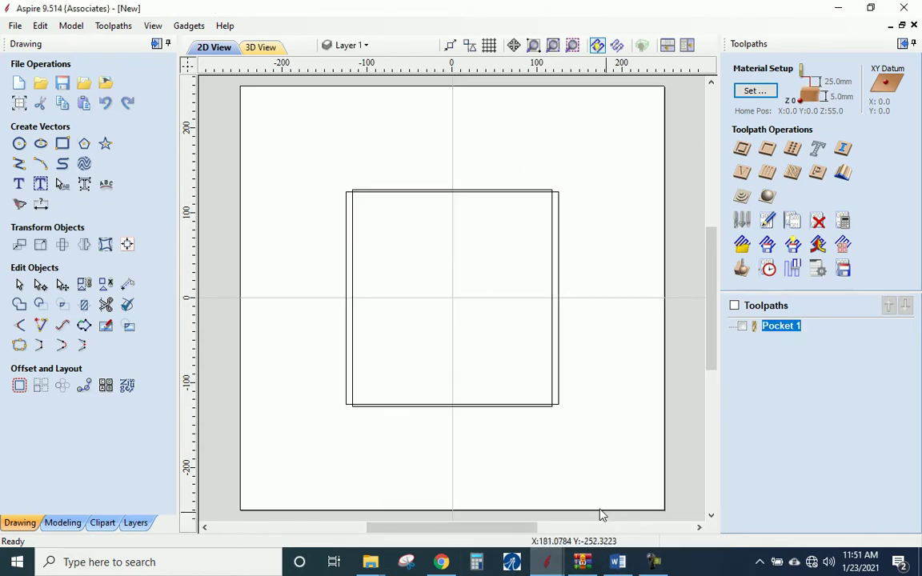
key(ctrl+v)
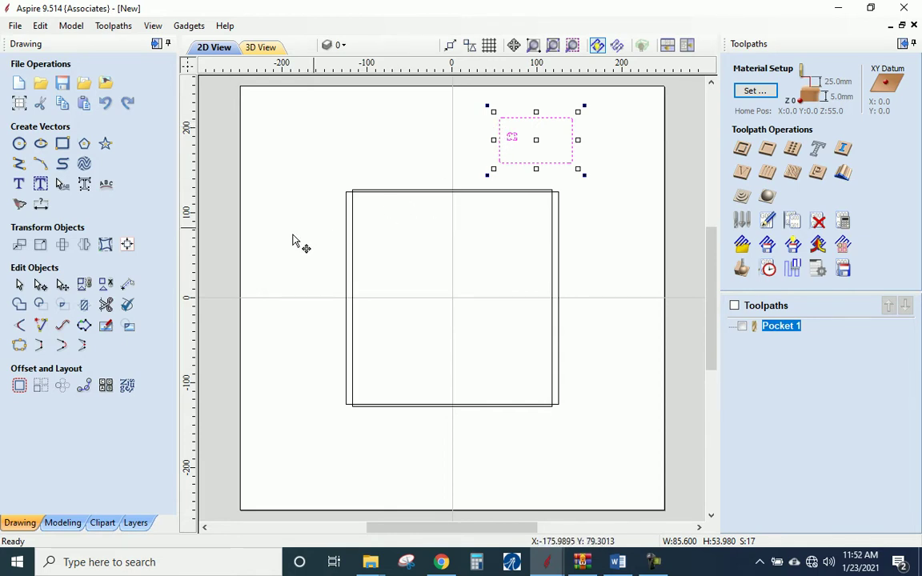
Rotate the pasted card by 90 degrees three times and move it into the upper-left area of the rectangles
click(83, 244)
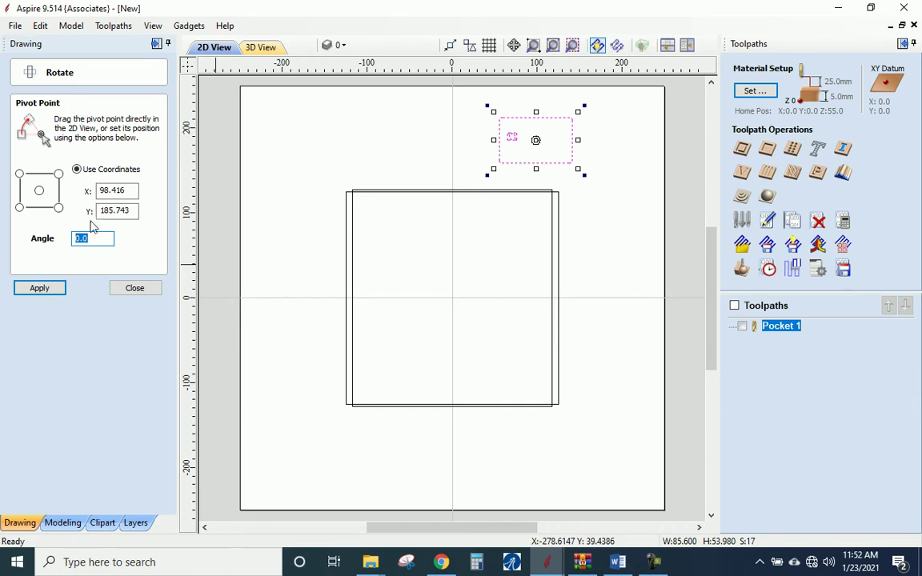
text(90)
click(58, 288)
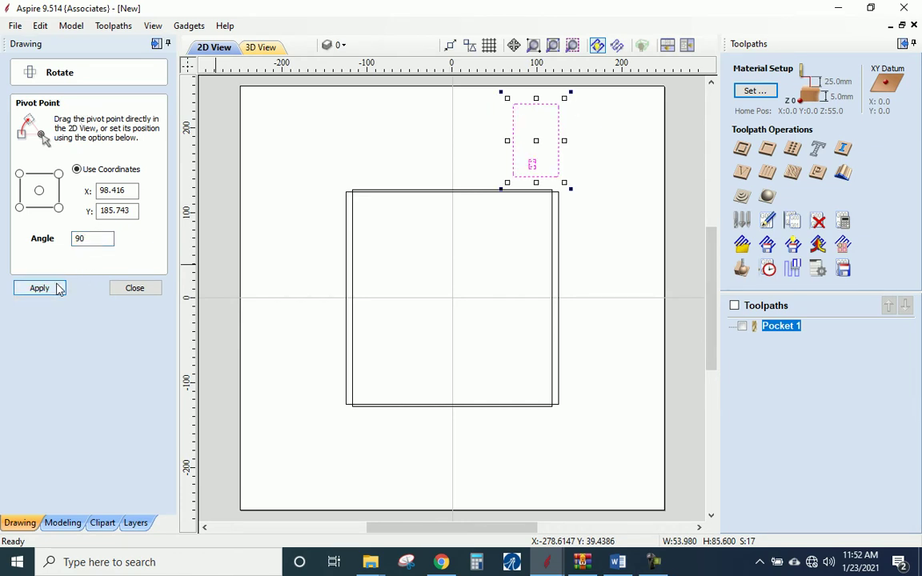
click(58, 288)
click(58, 288)
click(133, 288)
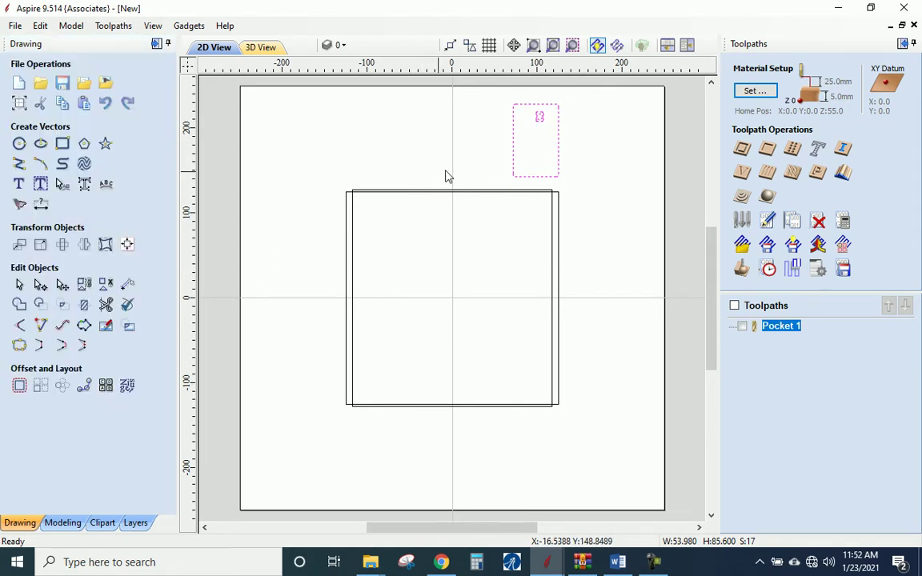
drag(532, 178, 388, 273)
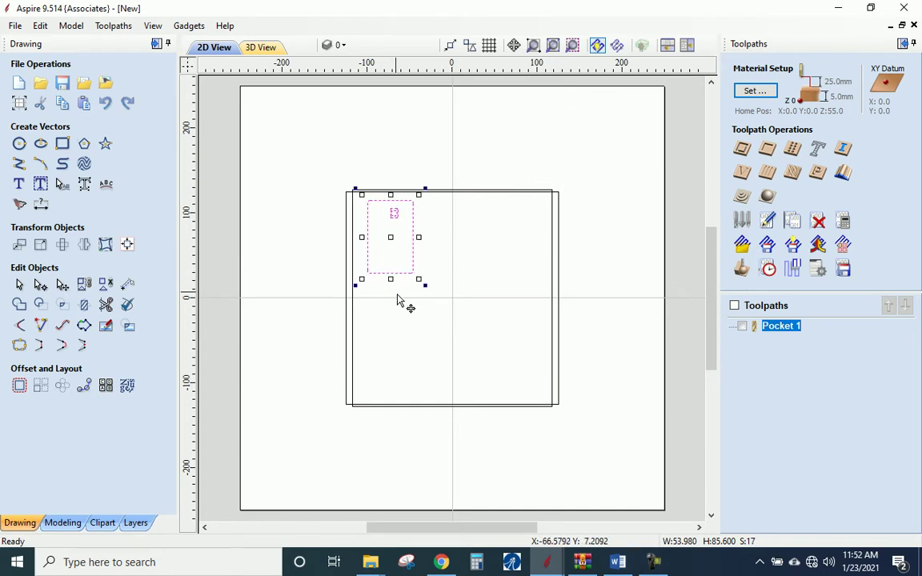
click(414, 334)
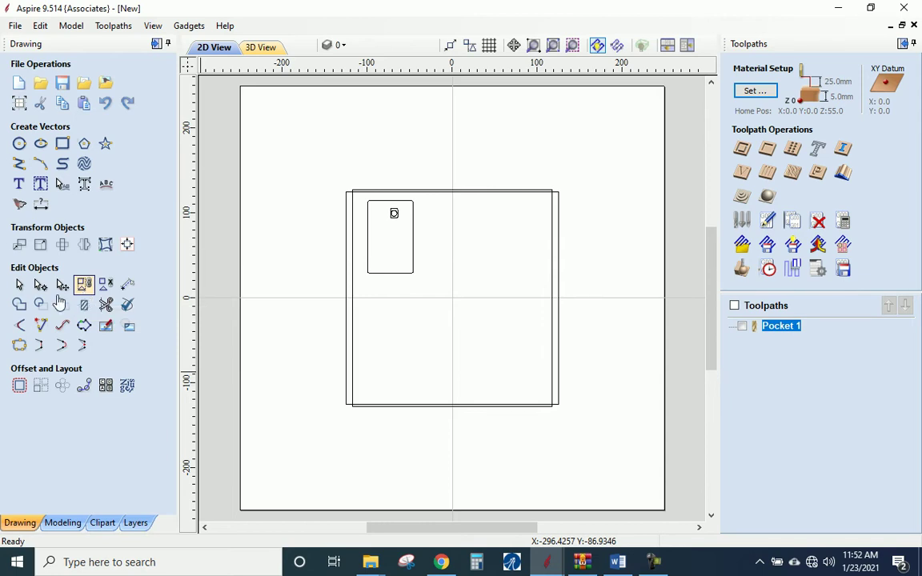
Draw a vertical and a horizontal centre line across the full job area through the origin
click(19, 164)
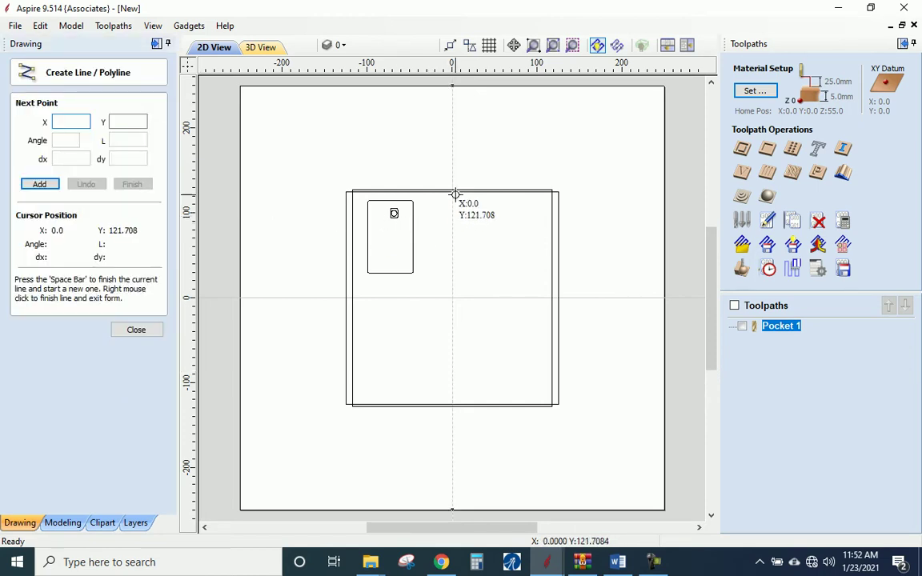
click(452, 87)
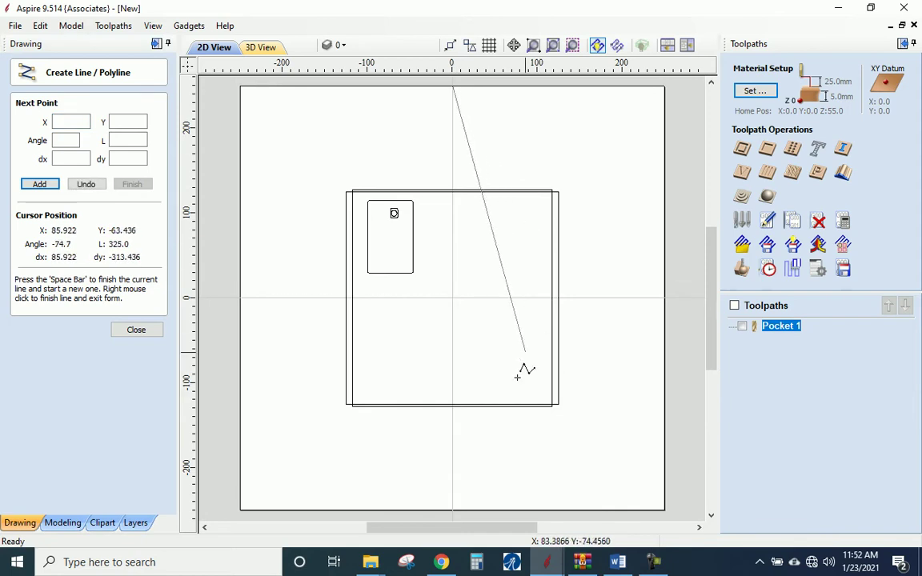
click(453, 508)
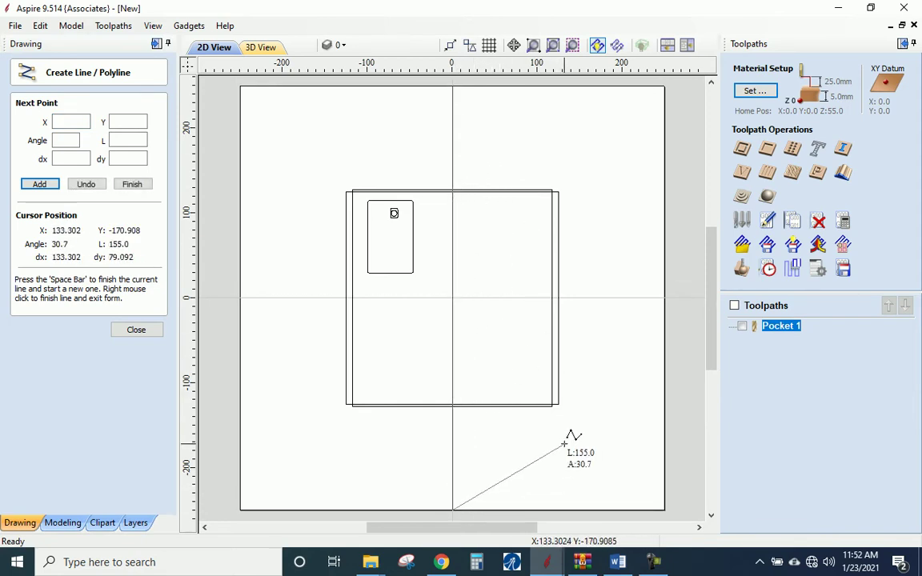
key(space)
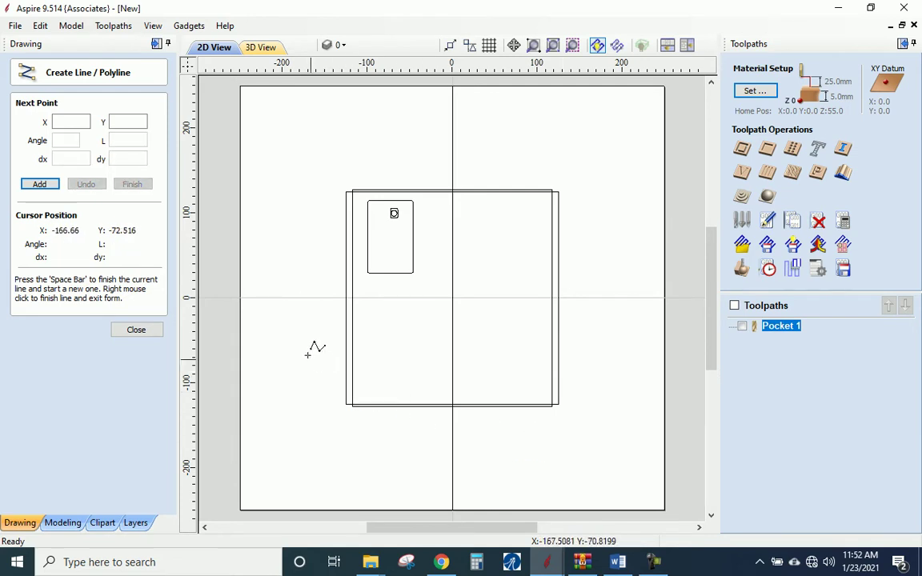
click(240, 298)
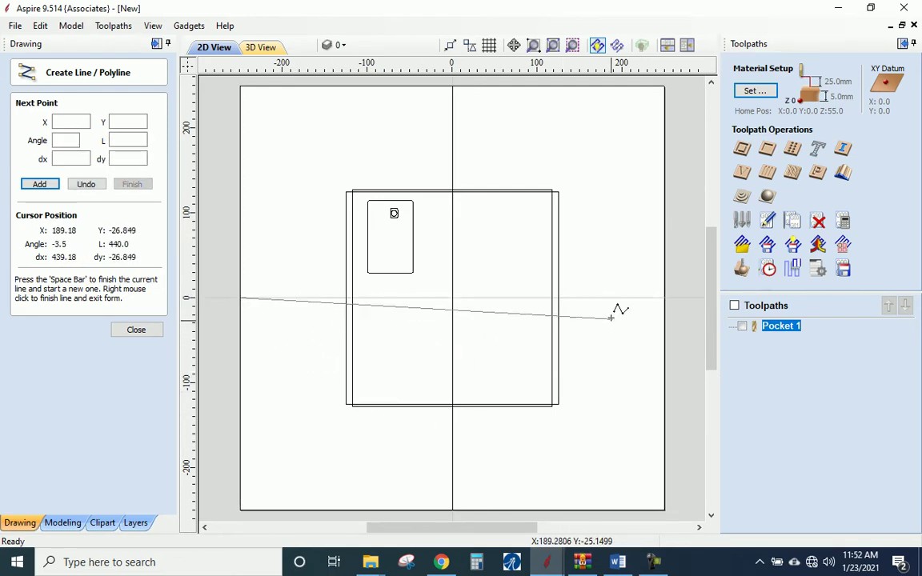
click(664, 298)
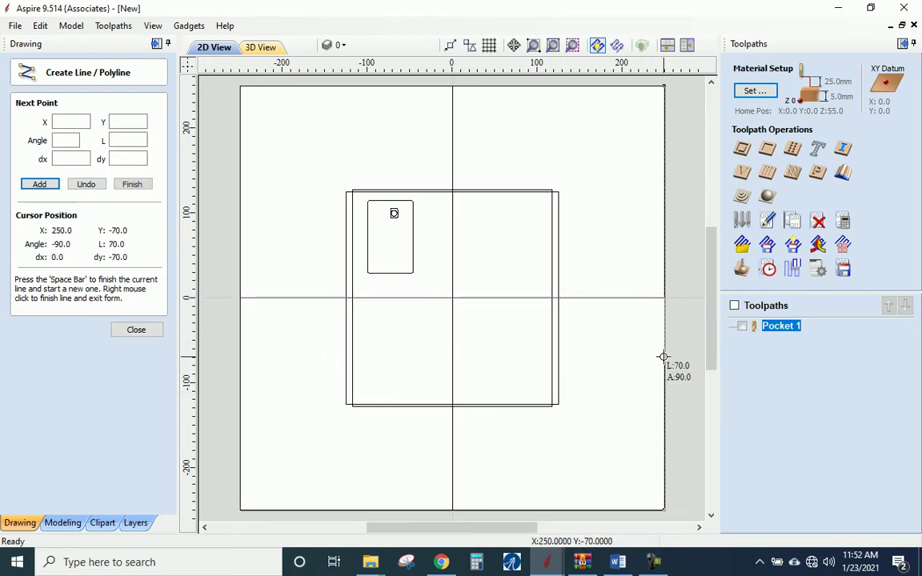
right_click(663, 357)
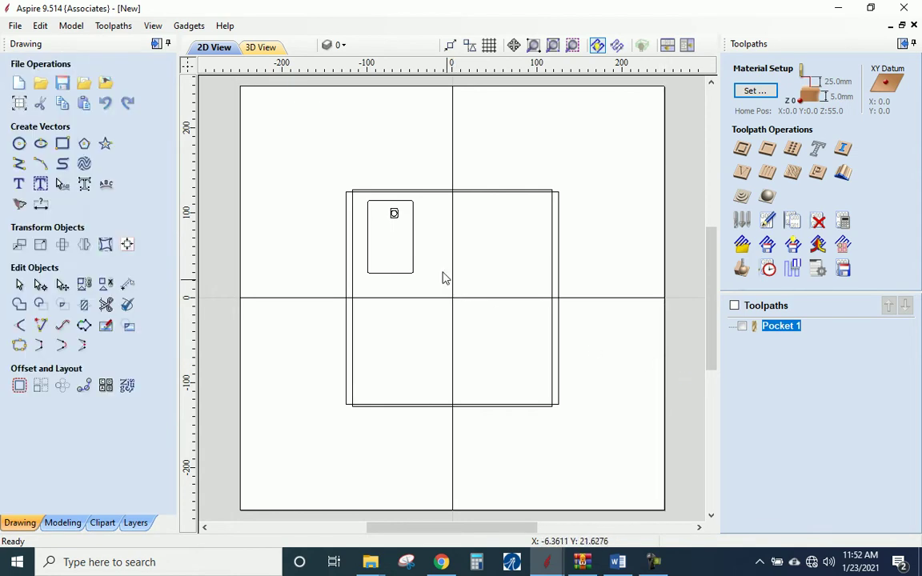
Create a mirrored copy of the card vectors flipped about the vertical centre line
drag(427, 277, 365, 201)
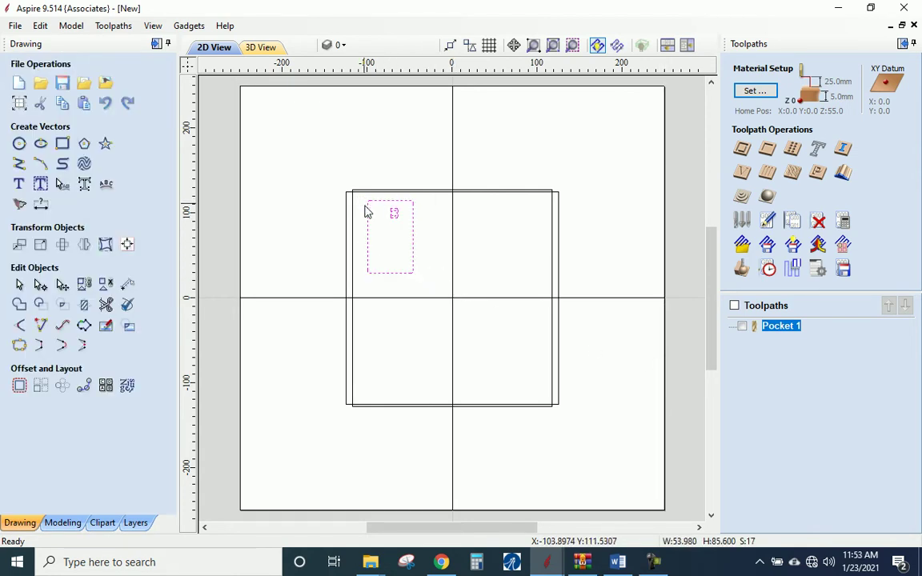
shift+click(452, 278)
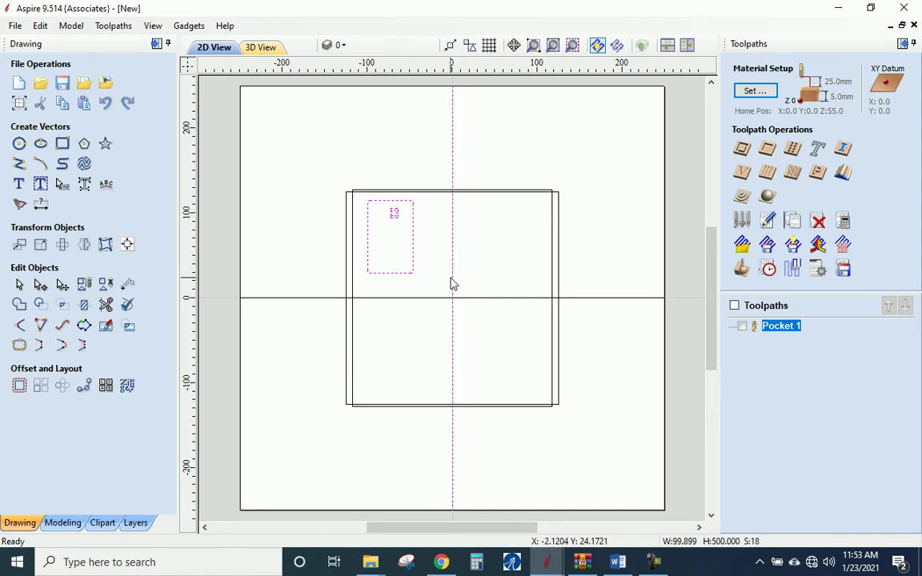
click(73, 251)
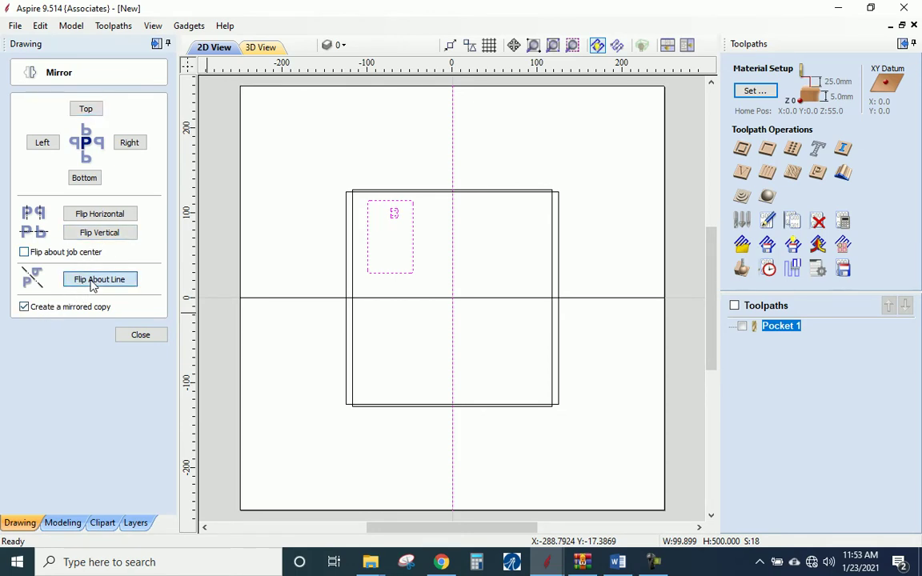
click(93, 282)
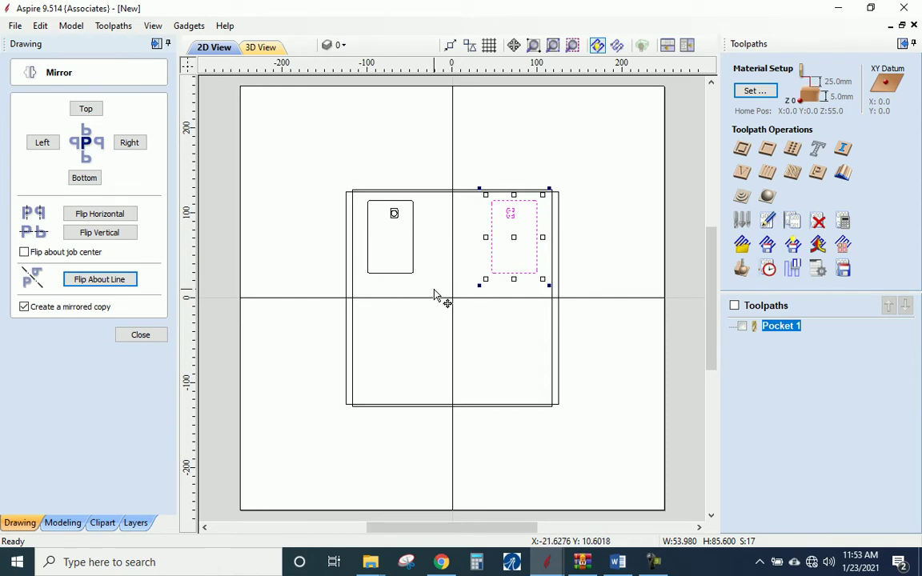
Create mirrored copies of both upper cards, flipped about the horizontal centre line
drag(435, 287, 366, 205)
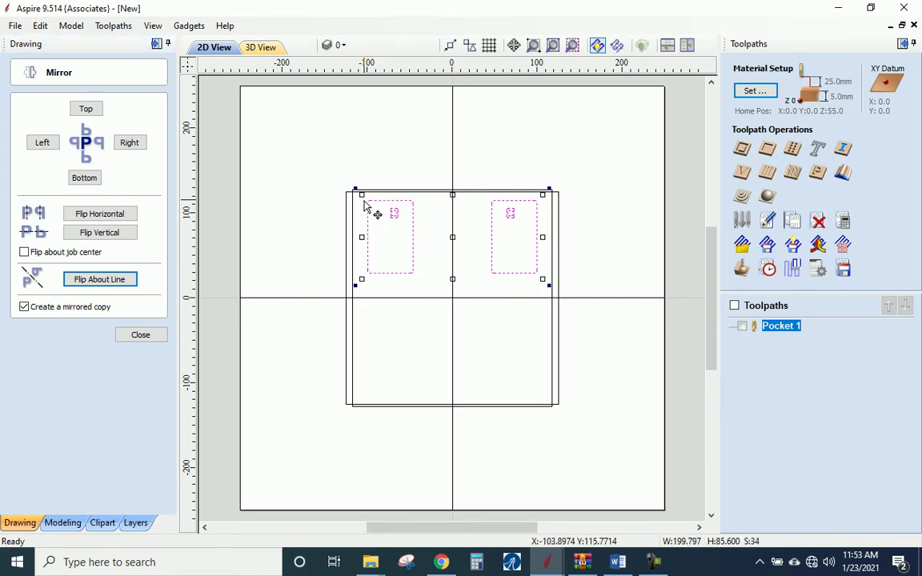
shift+click(429, 299)
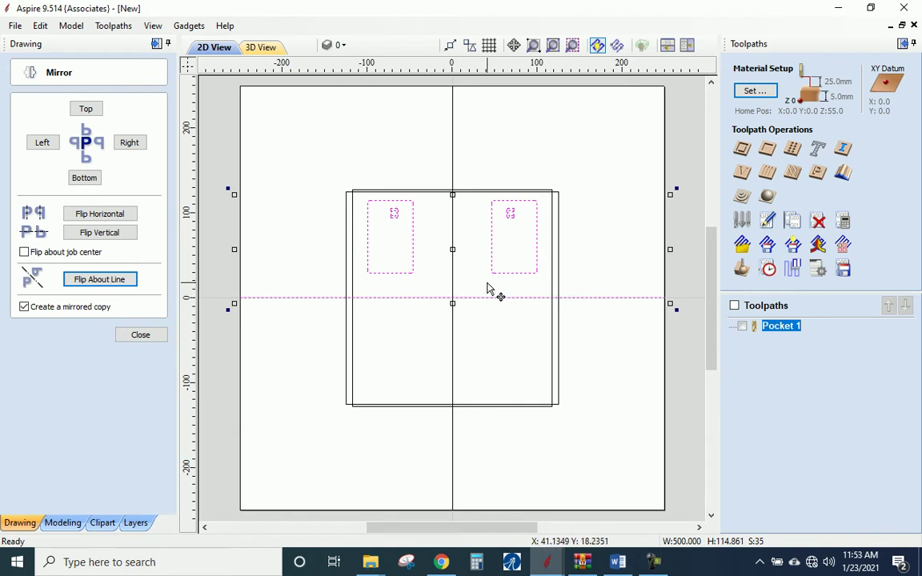
click(123, 281)
click(376, 472)
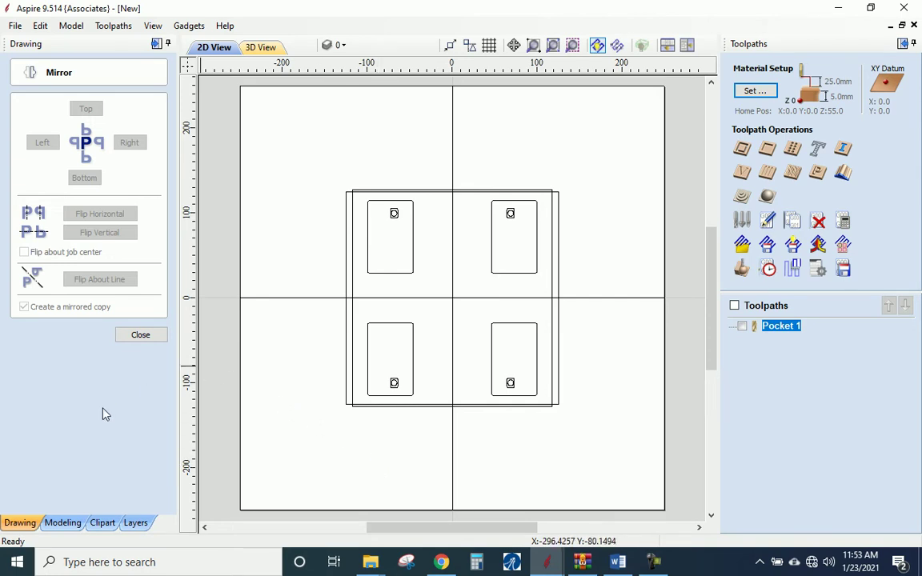
click(154, 335)
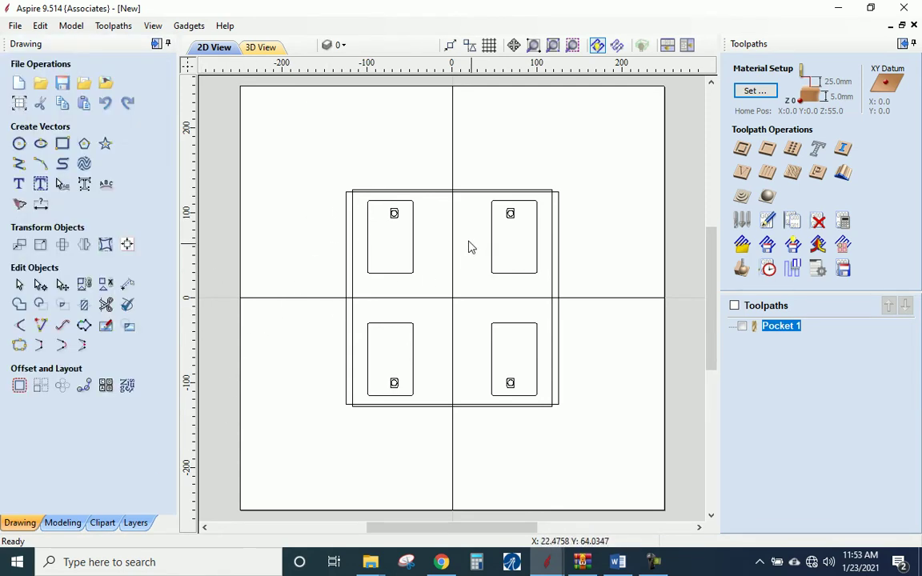
Undo both mirror operations so that only the original upper-left card remains
click(394, 281)
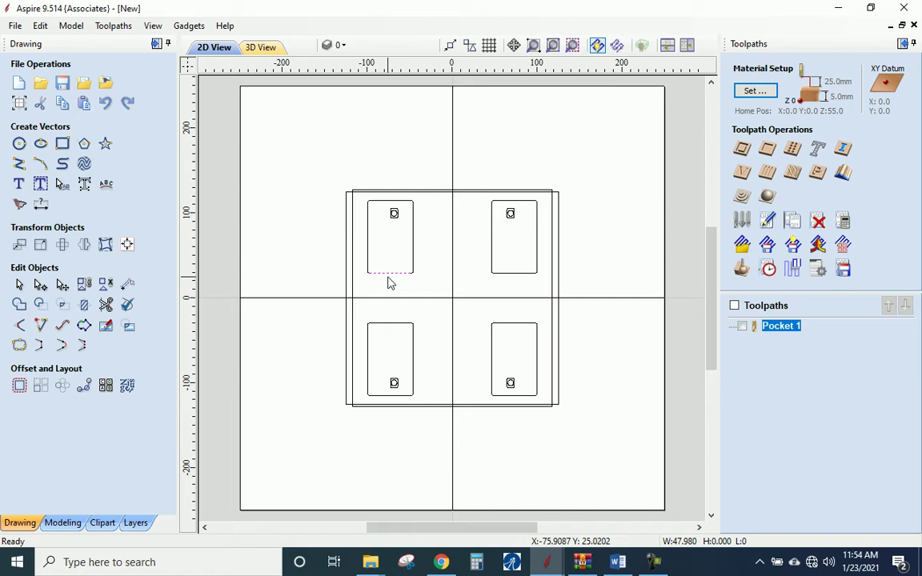
key(ctrl+z)
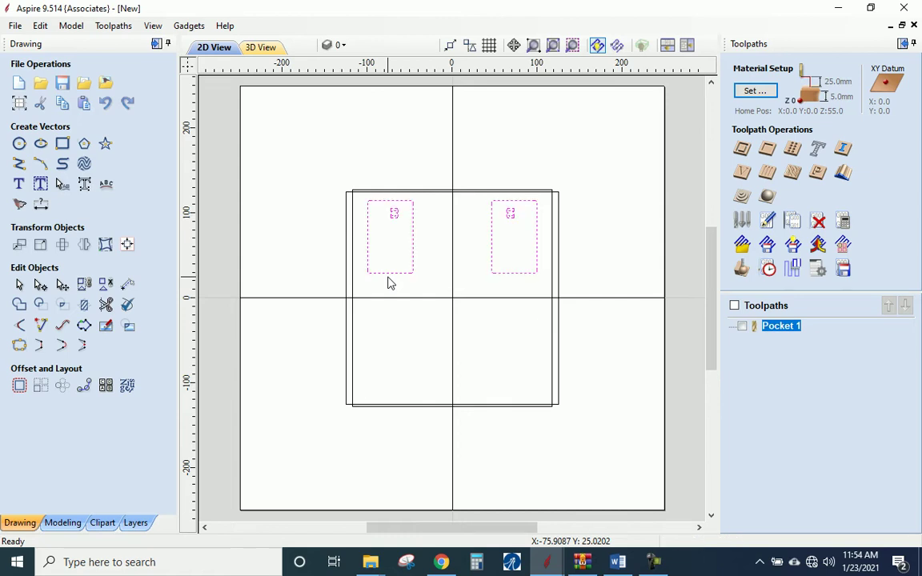
key(ctrl+z)
key(ctrl+z)
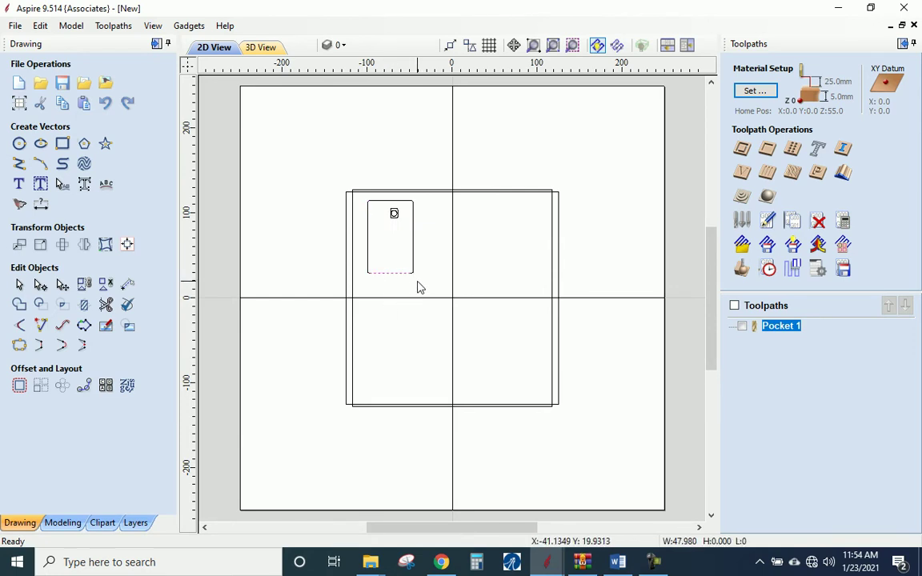
Join all open vectors of the upper-left card with a tolerance of 0.1 mm
click(424, 281)
drag(423, 281, 331, 177)
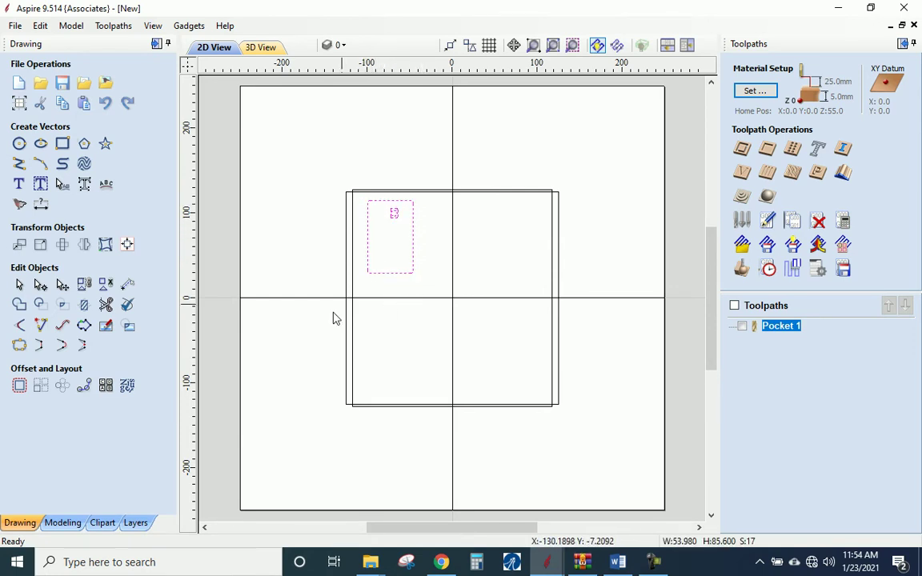
click(24, 349)
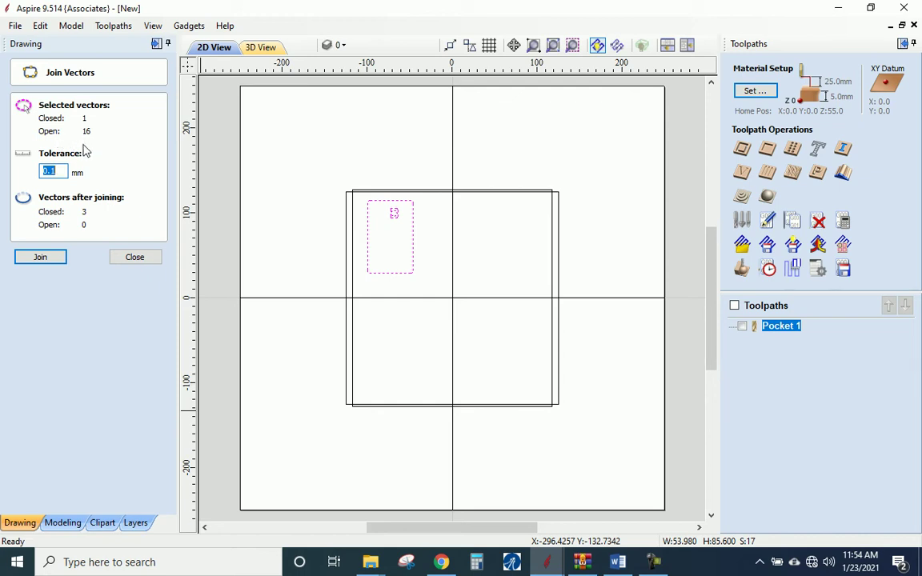
click(40, 257)
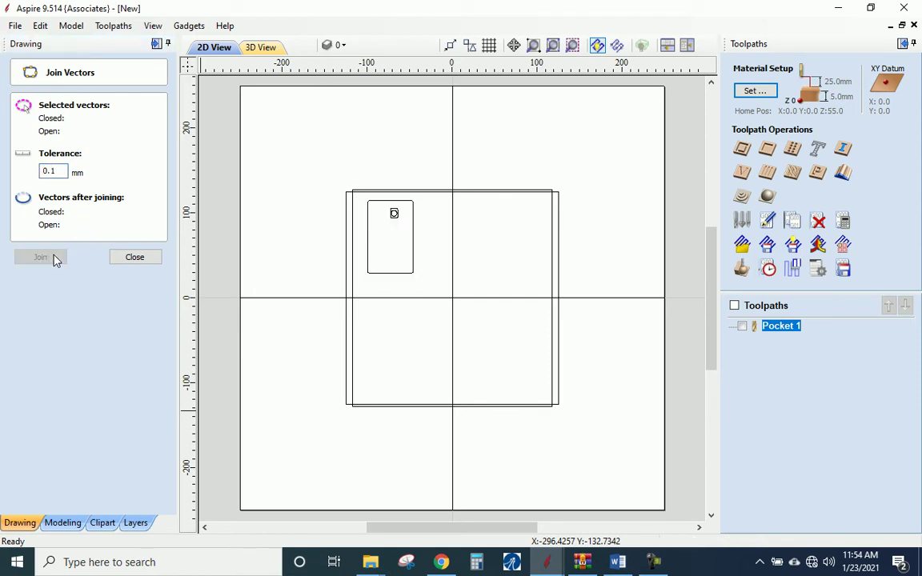
click(130, 257)
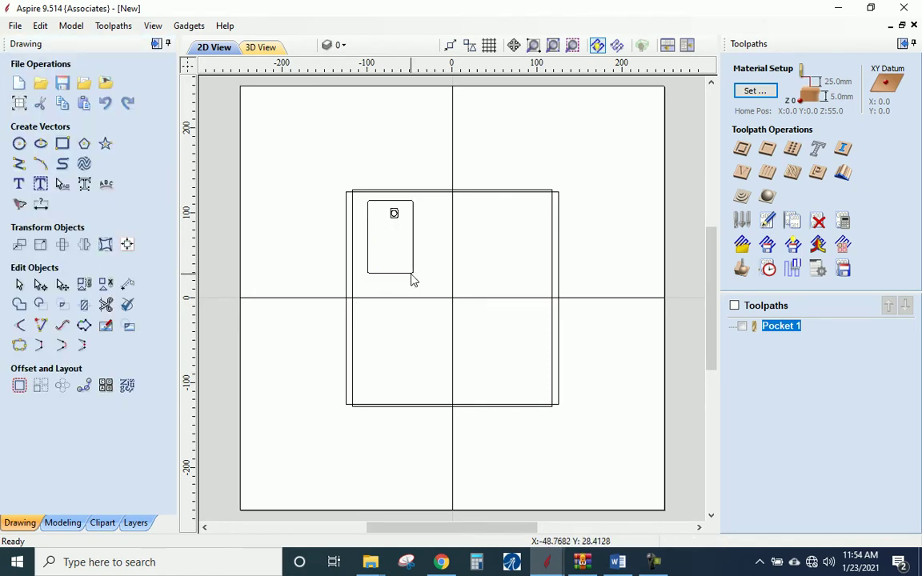
Create a mirrored copy of the joined card, flipped about the vertical centre line
click(411, 275)
click(437, 281)
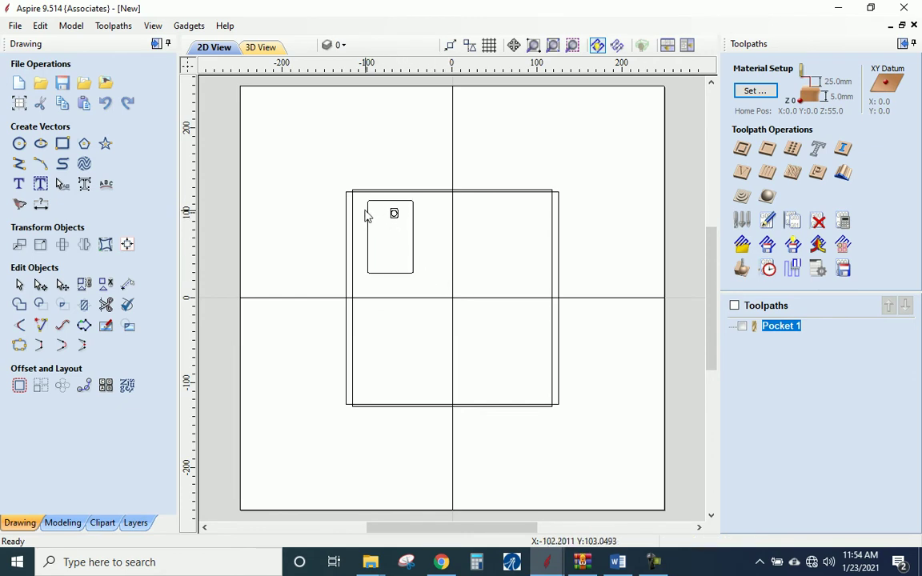
drag(330, 179, 424, 295)
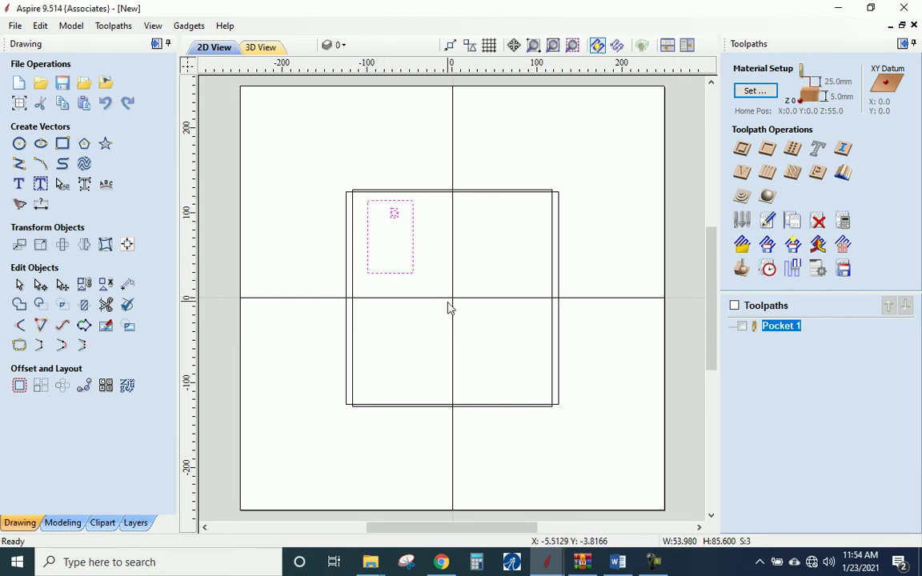
shift+click(450, 373)
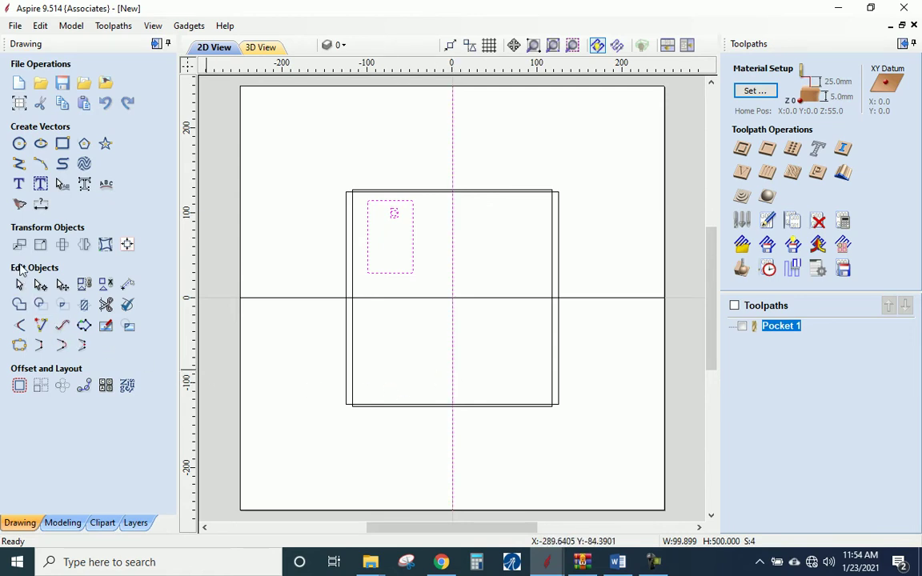
click(84, 244)
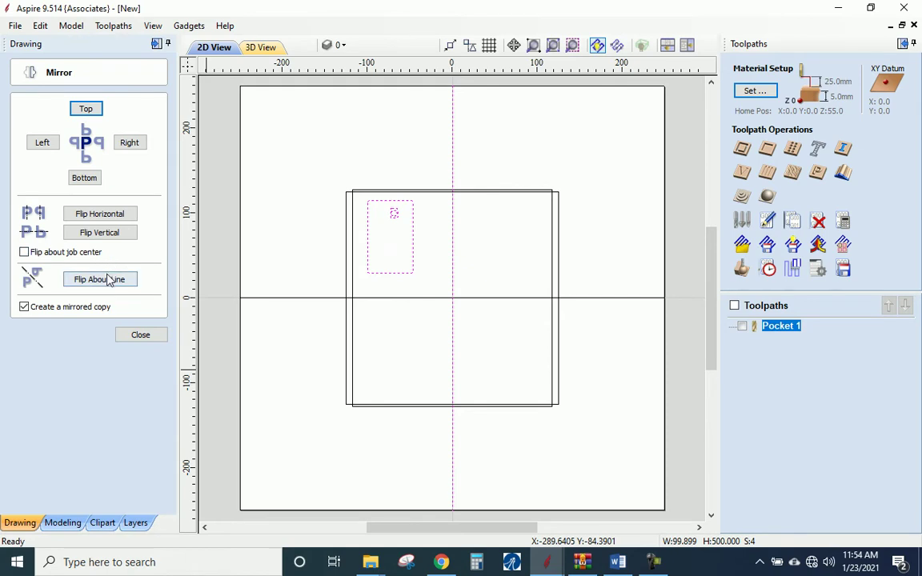
click(112, 278)
Create mirrored copies of both joined upper cards, flipped about the horizontal centre line
drag(488, 301, 327, 187)
shift+click(401, 298)
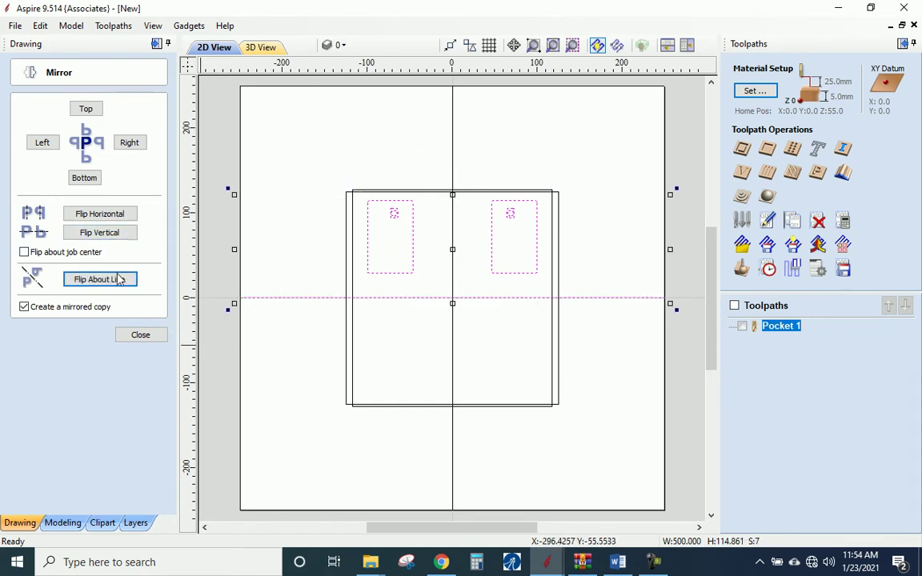
click(118, 280)
click(137, 334)
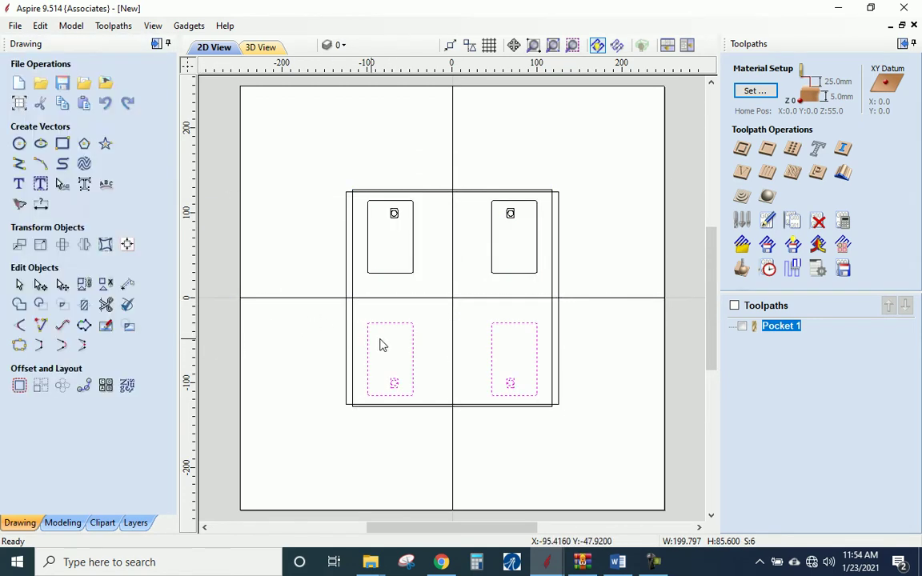
click(422, 285)
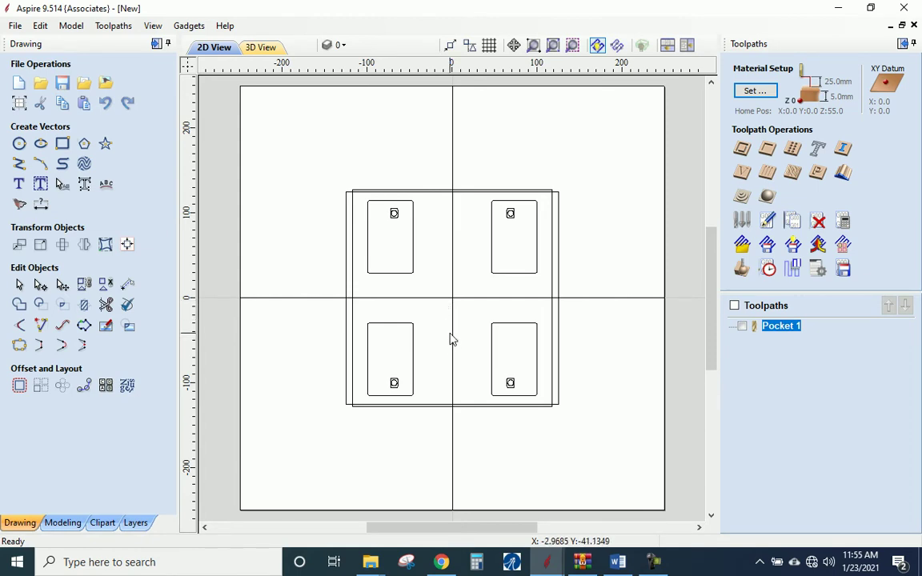
Undo both mirror operations on the joined card and clear the selection
key(ctrl+z)
key(ctrl+z)
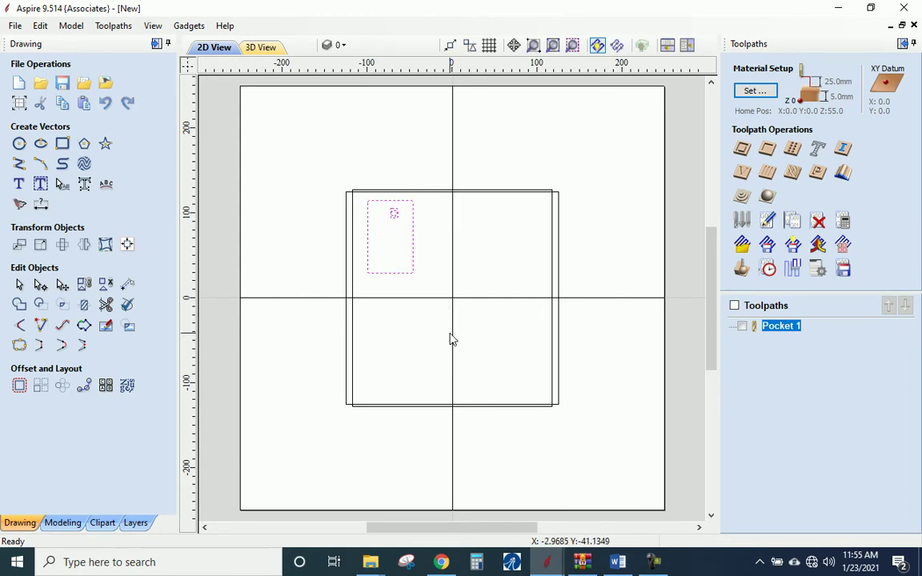
click(393, 210)
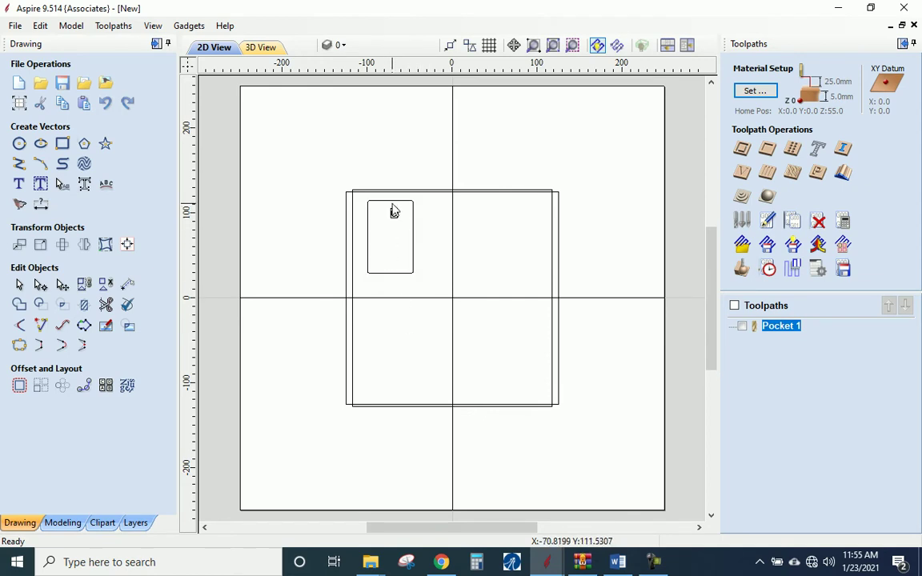
Move the card's small inner rounded rectangle to a new visible layer named pocket1 with an orange drawing color
scroll(393, 208, up, 5)
scroll(390, 209, up, 3)
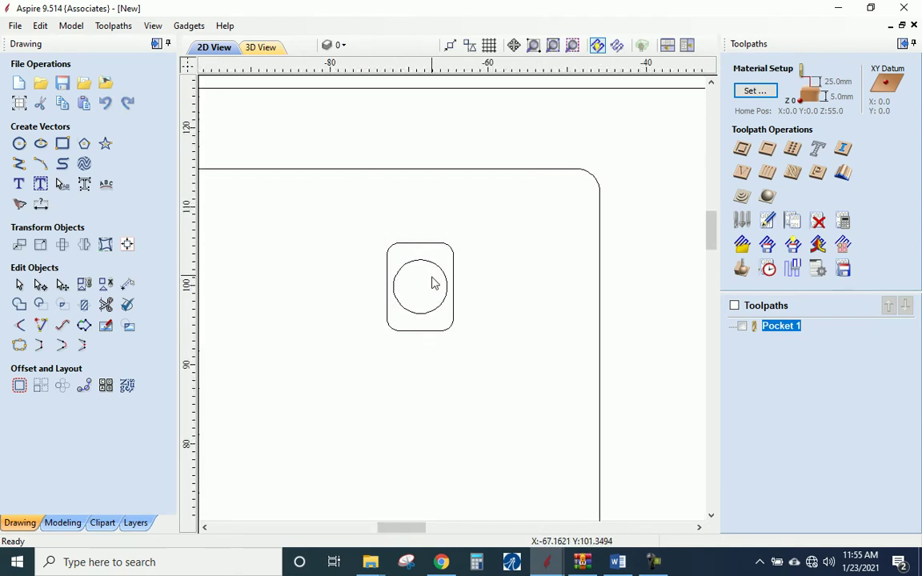
click(420, 337)
right_click(421, 337)
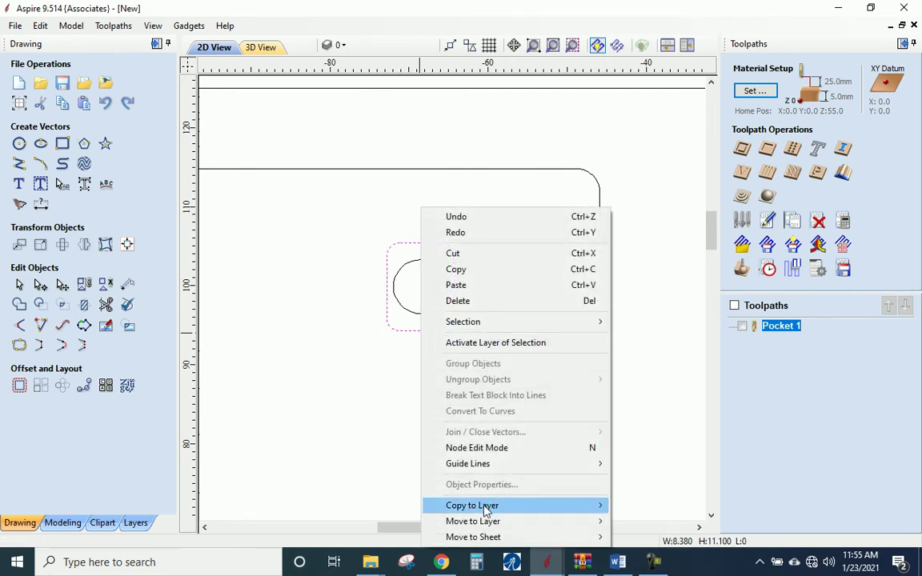
mouse_move(494, 539)
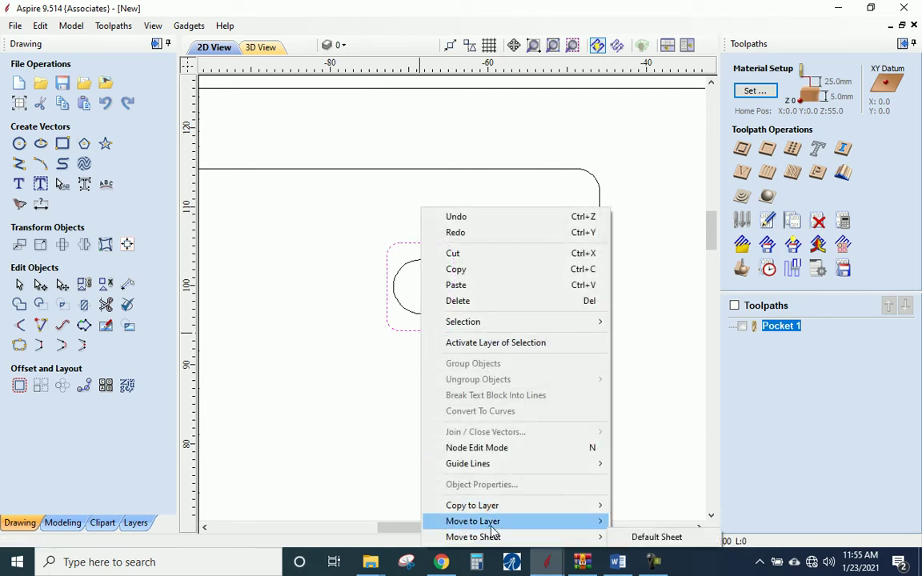
mouse_move(496, 521)
click(641, 559)
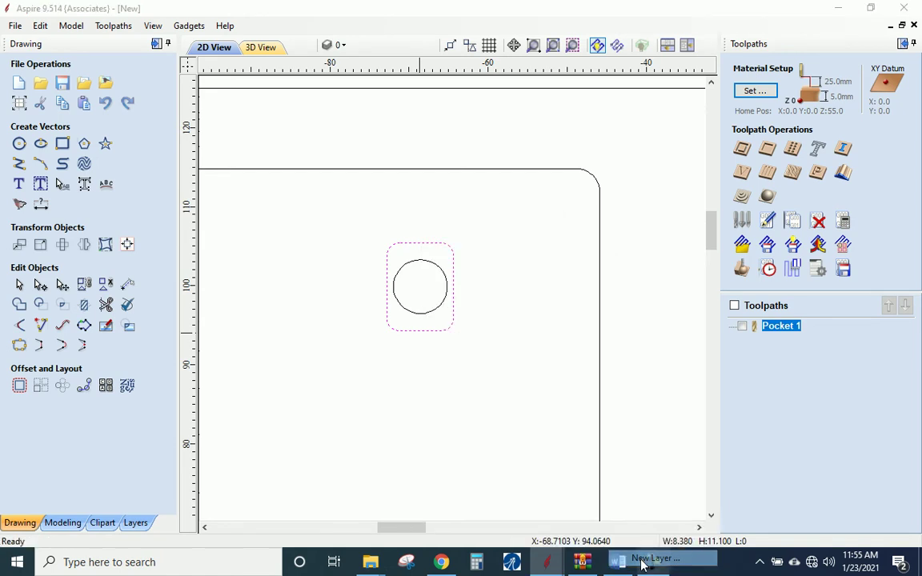
click(450, 283)
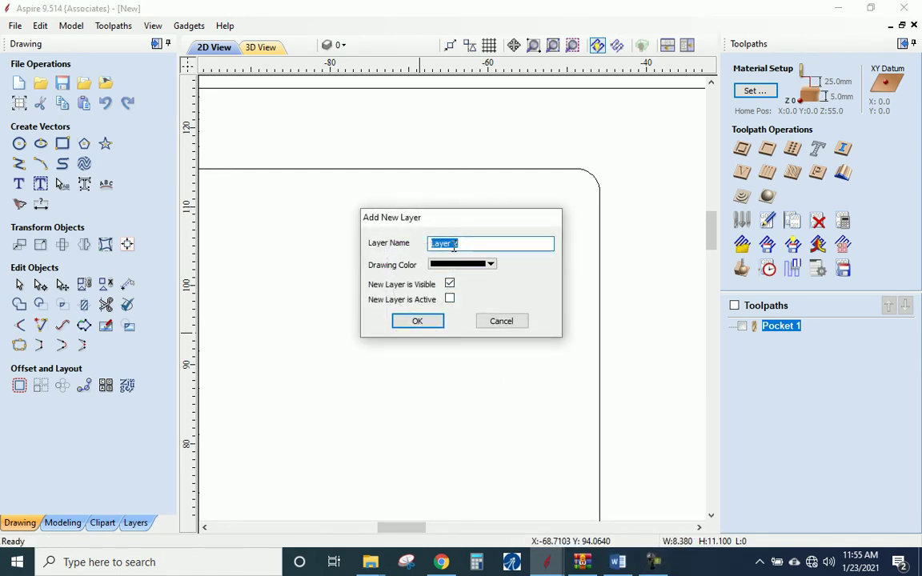
text(pocket1)
click(463, 264)
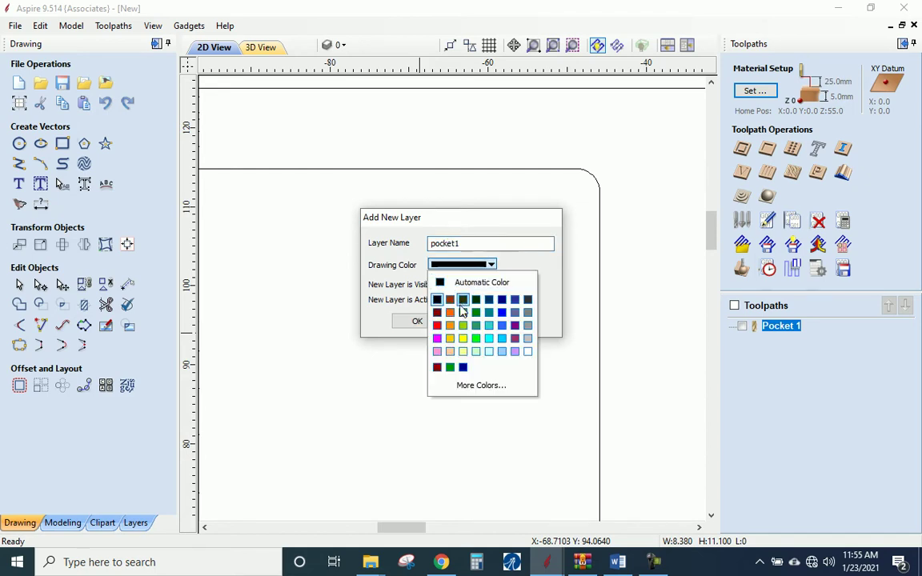
click(447, 339)
click(417, 321)
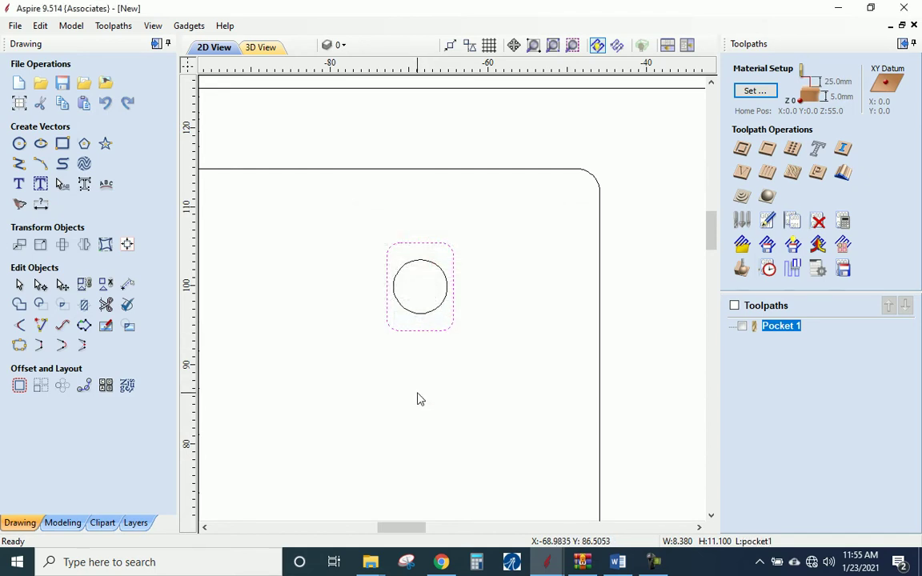
Move the circle inside the small rounded rectangle to a new layer named pocket2 with a dark blue drawing color
click(434, 317)
right_click(434, 316)
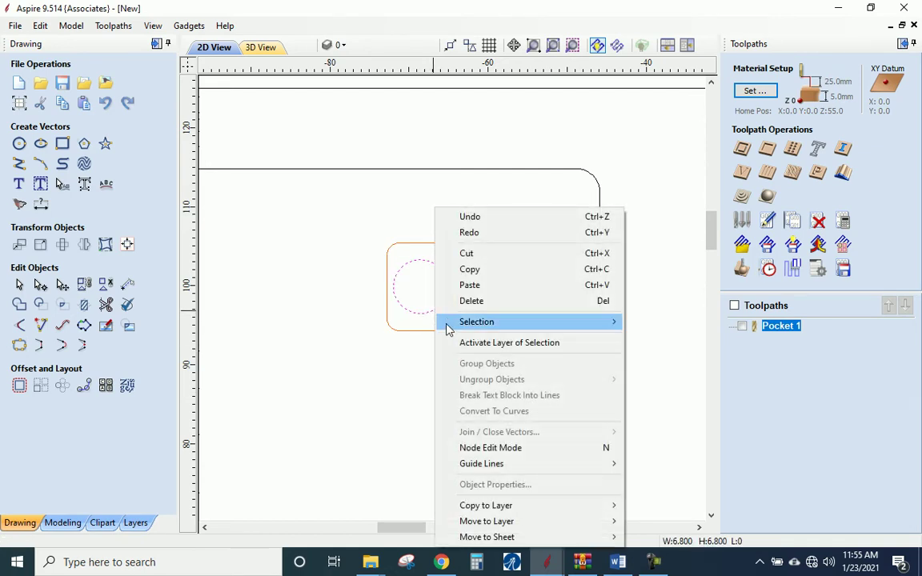
mouse_move(494, 538)
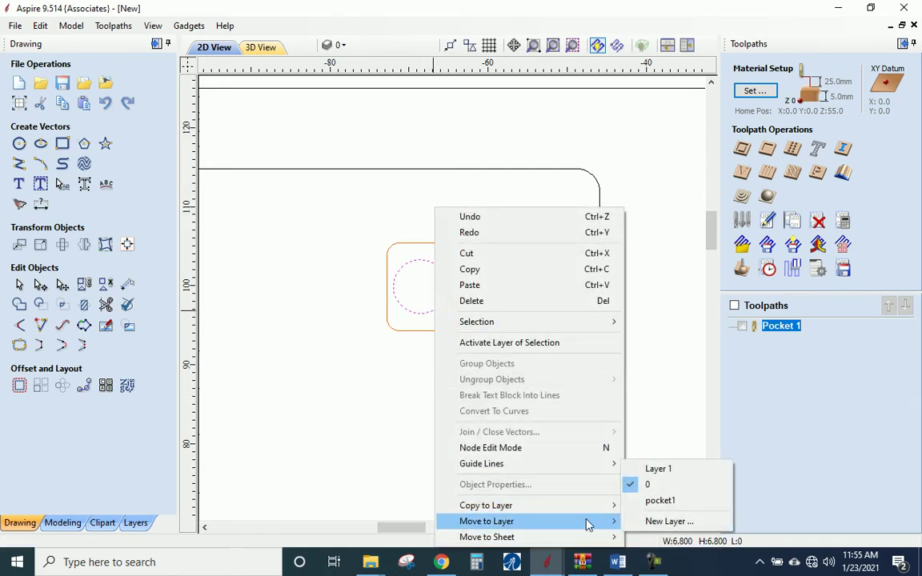
click(632, 522)
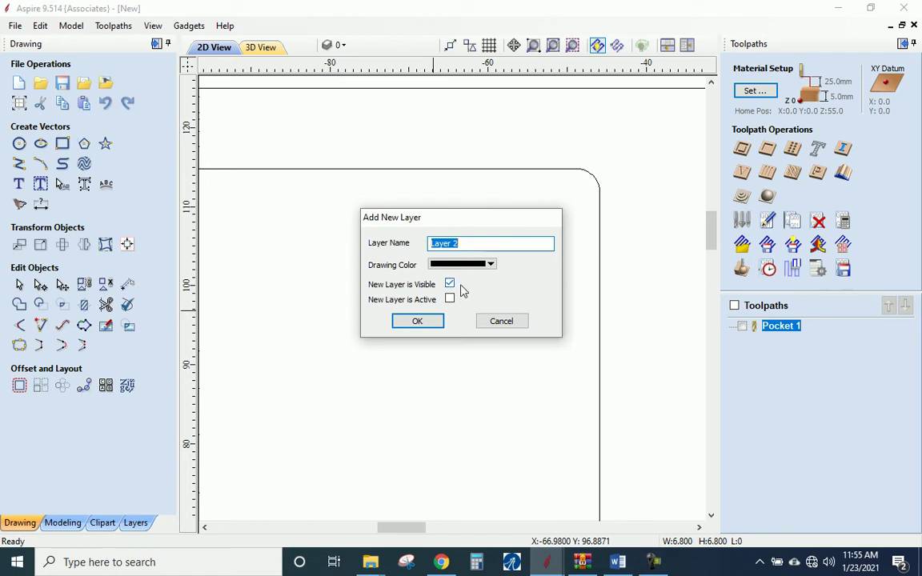
text(pocket2)
click(457, 265)
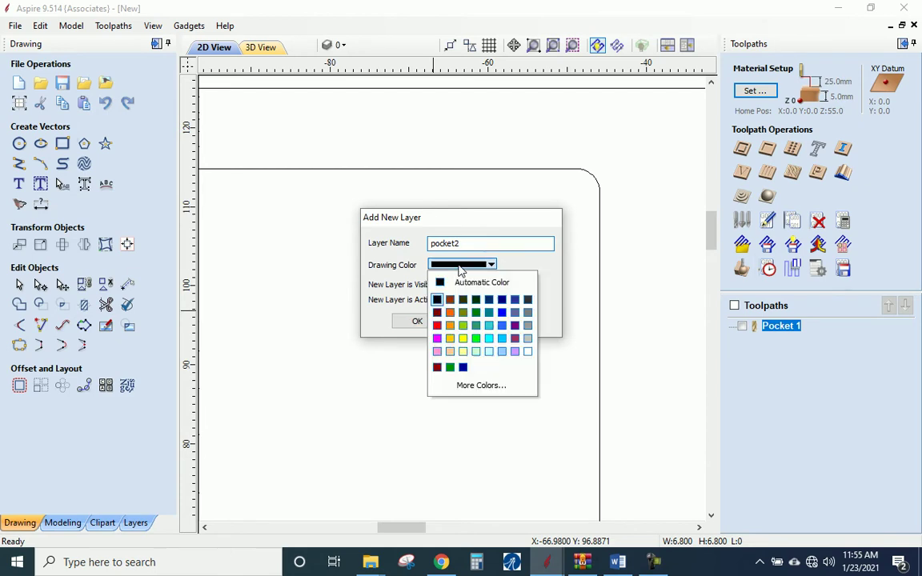
click(463, 368)
click(417, 321)
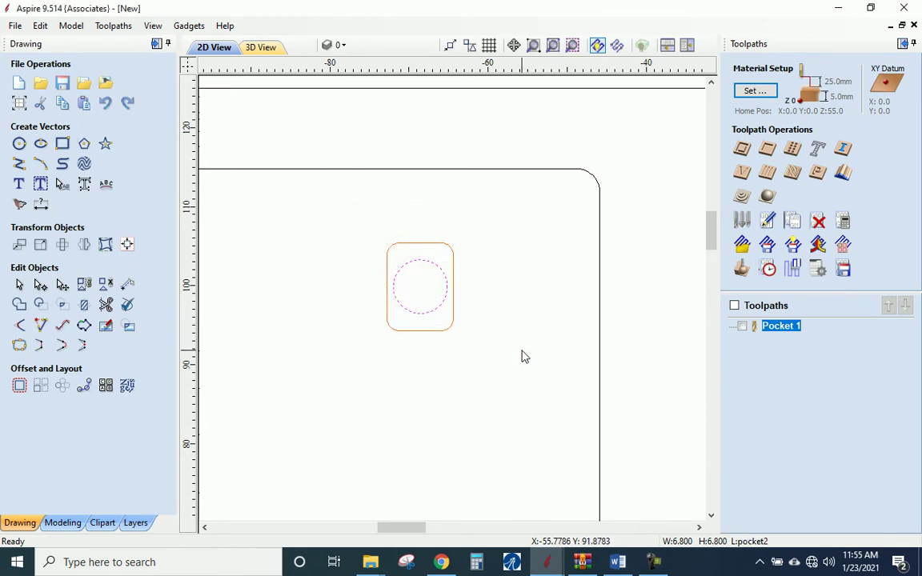
click(522, 357)
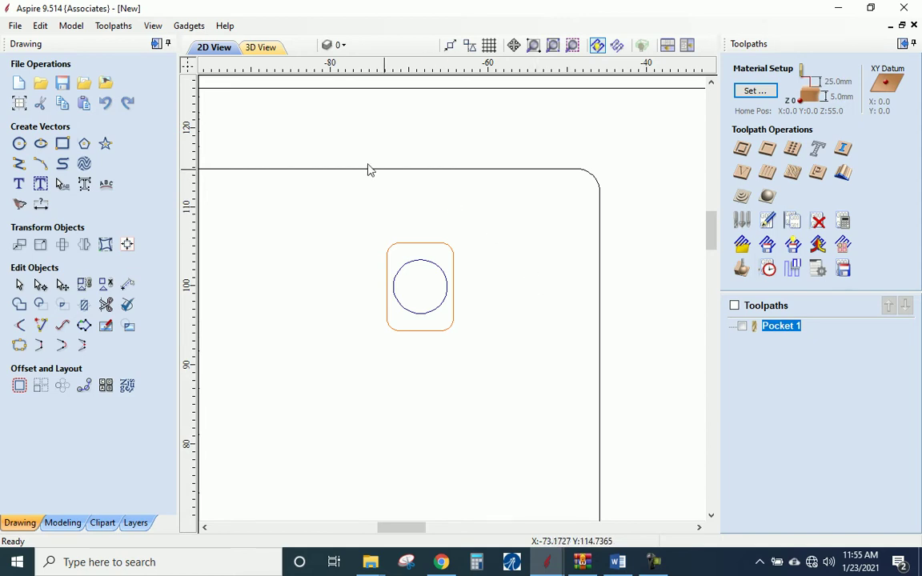
Turn off the visibility of the pocket2 layer
click(416, 48)
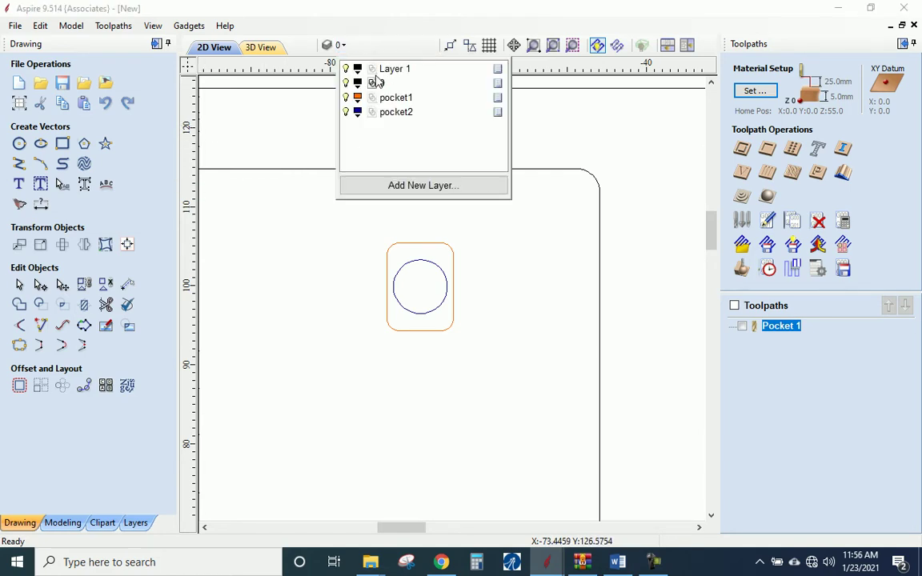
click(346, 113)
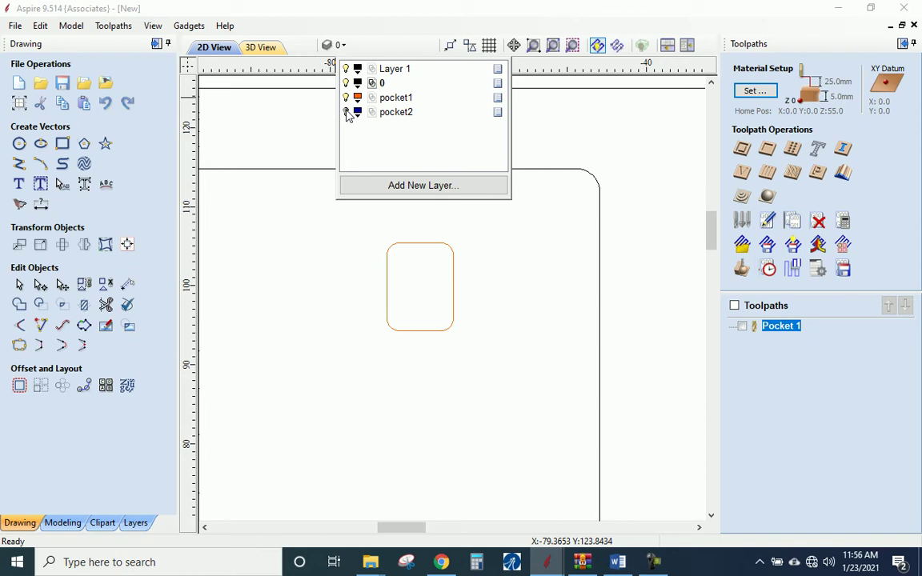
Turn the visibility of the pocket2 layer back on
click(347, 113)
click(341, 280)
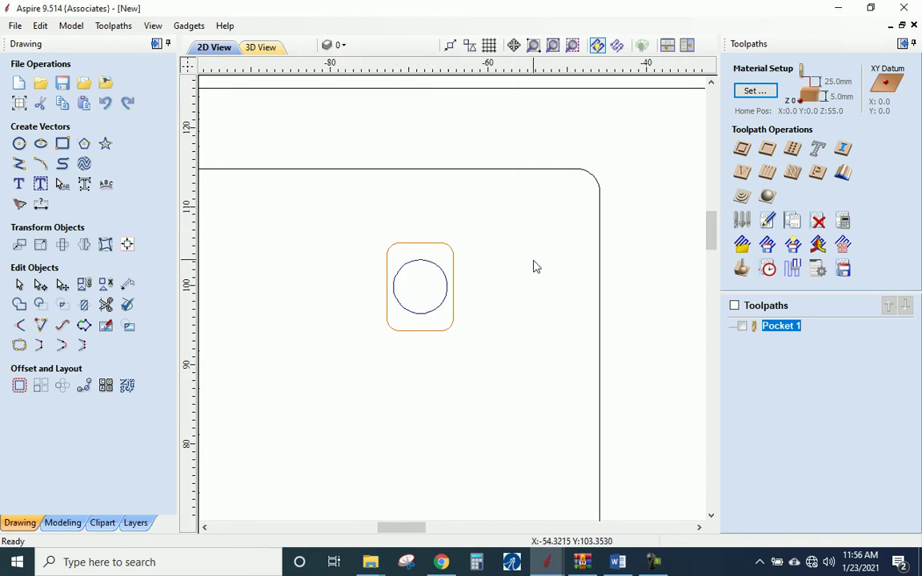
Mirror a copy of the card with its pockets about the job's vertical center line
scroll(532, 272, down, 10)
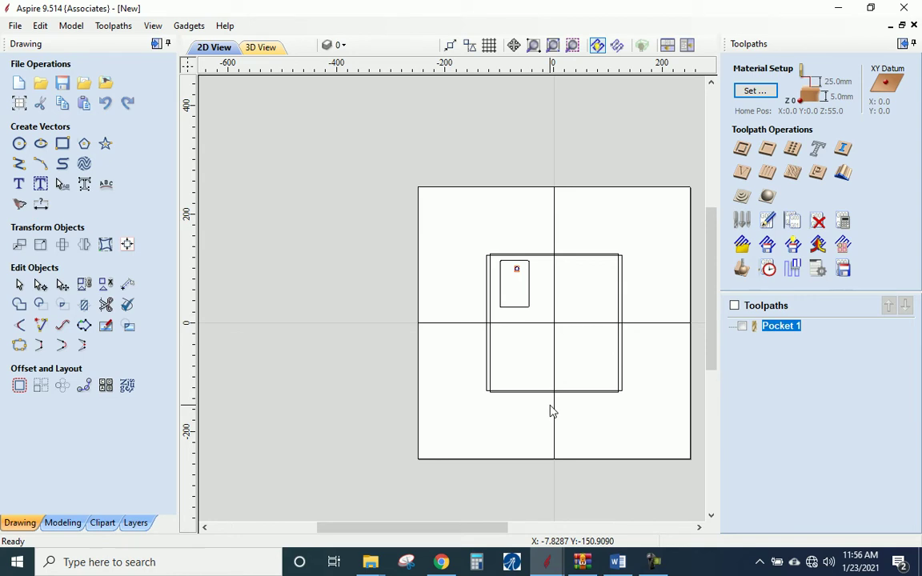
scroll(587, 240, up, 1)
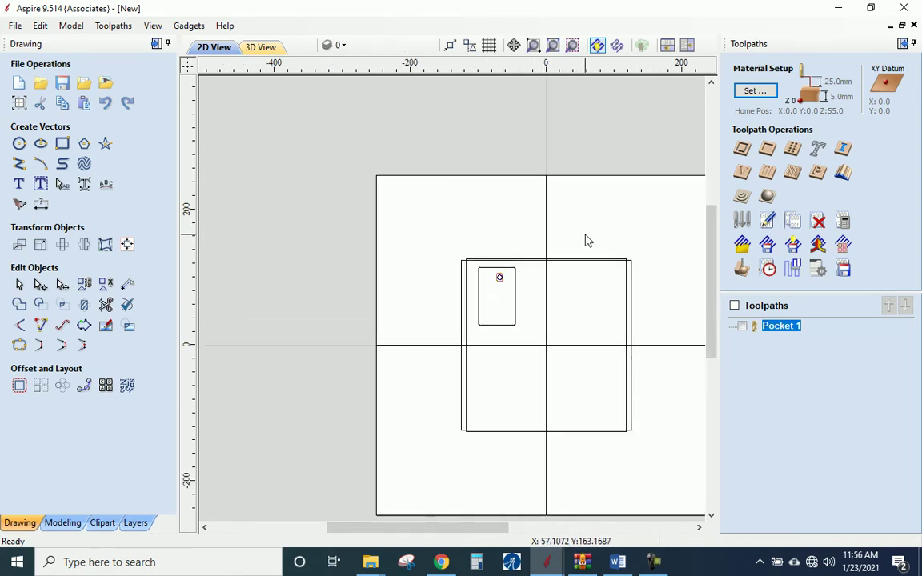
scroll(587, 240, up, 2)
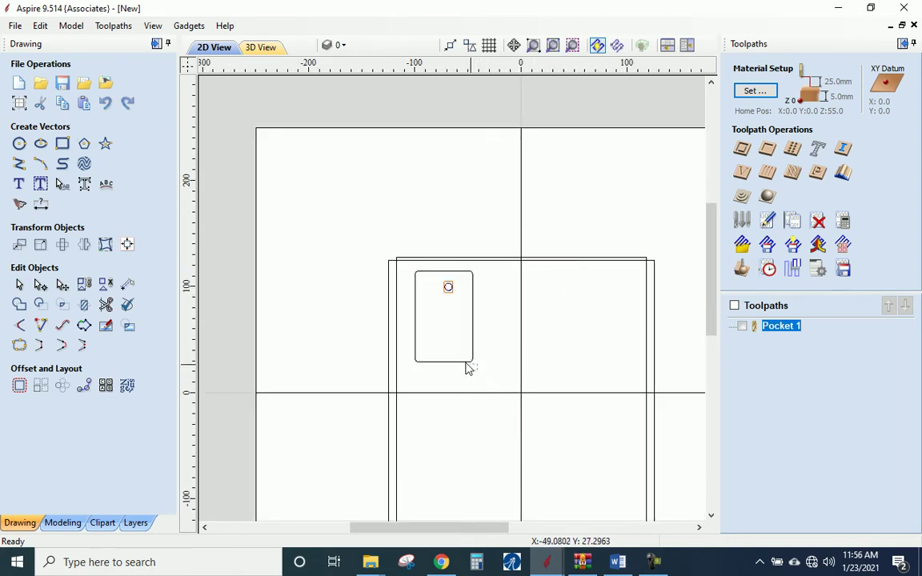
click(414, 284)
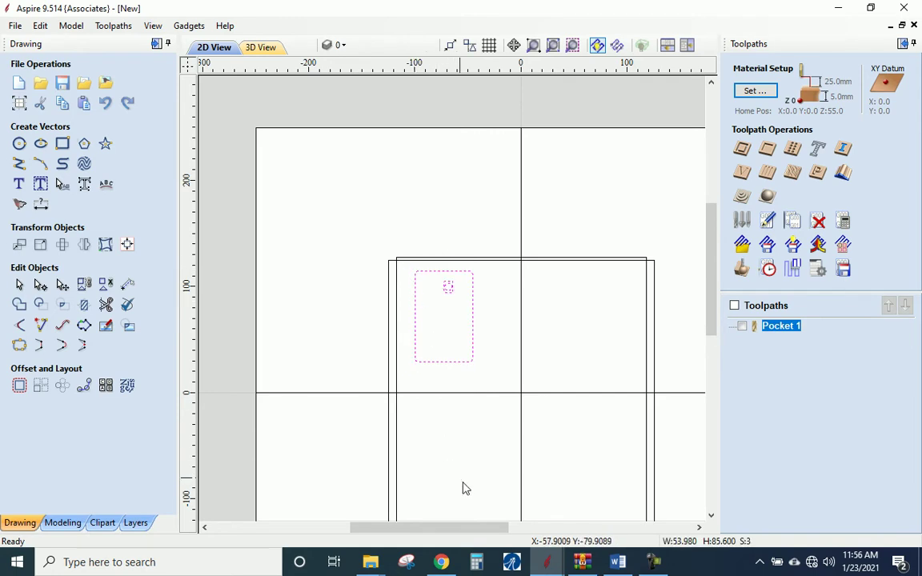
shift+click(521, 373)
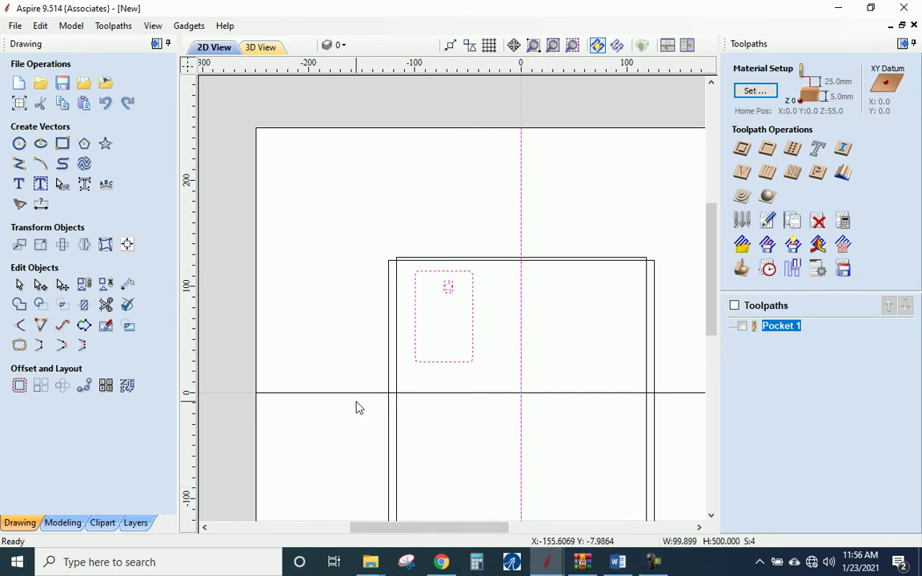
click(64, 245)
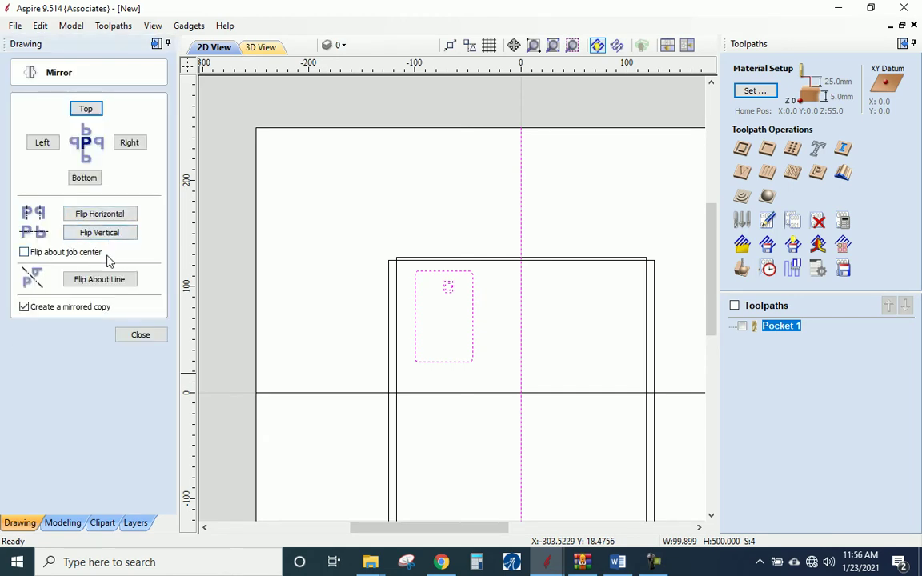
click(108, 280)
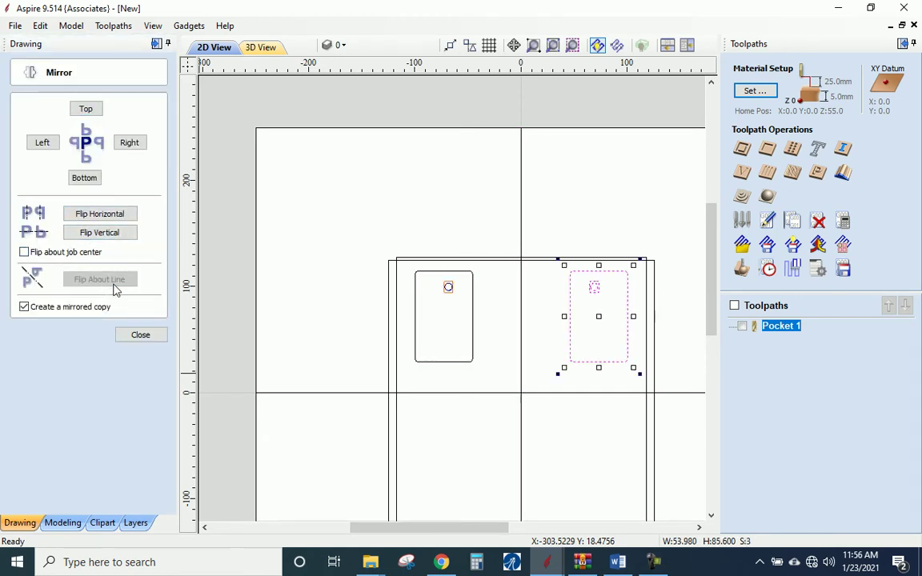
click(547, 353)
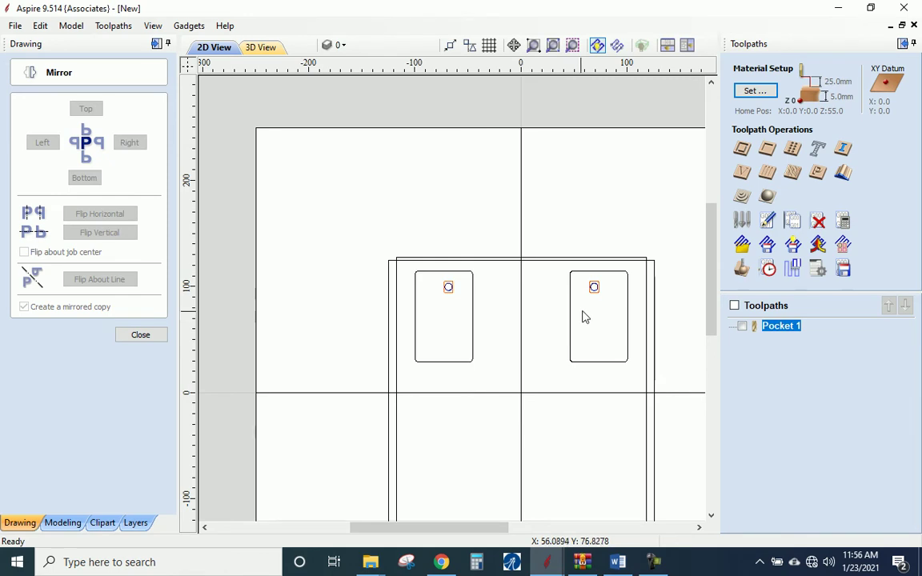
Mirror a copy of both upper cards with their pockets about the job's horizontal center line
scroll(597, 294, up, 1)
scroll(587, 305, down, 1)
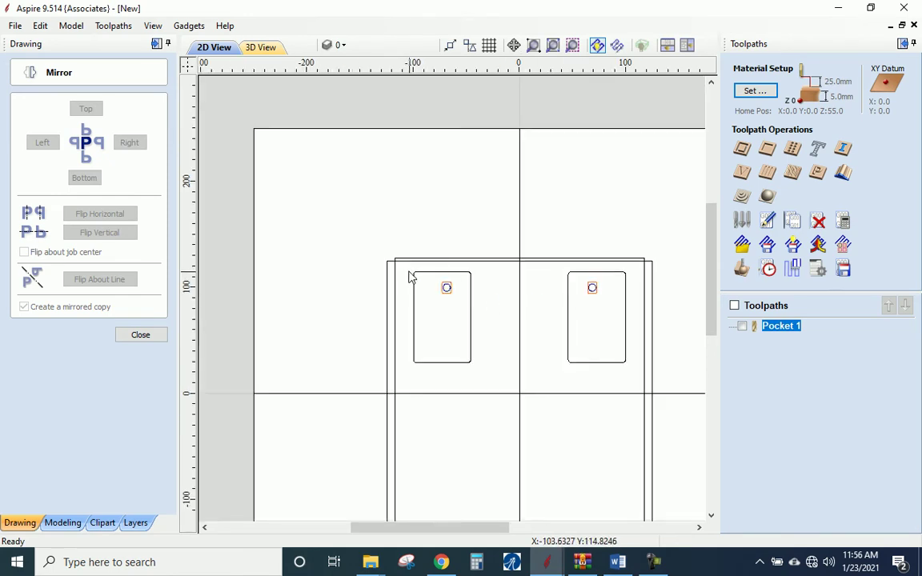
drag(408, 270, 632, 375)
shift+click(566, 394)
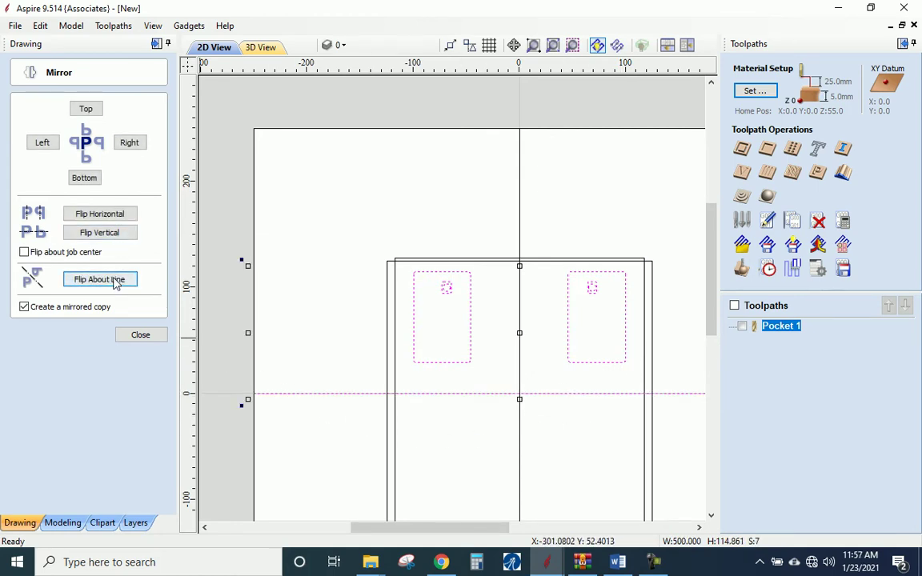
click(116, 280)
Duplicate the upper-left card with its pockets and center the copy on the material in both directions
scroll(494, 444, down, 2)
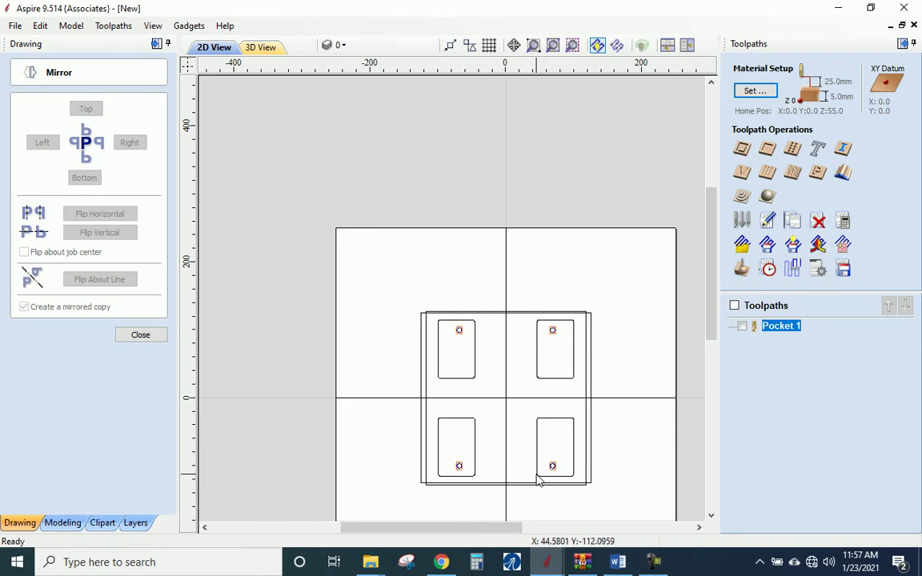
scroll(496, 409, up, 2)
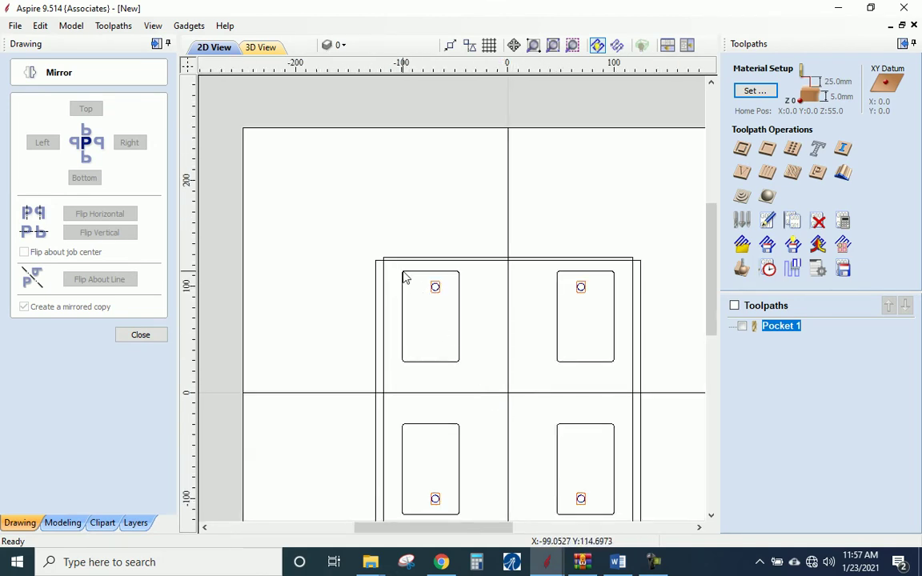
drag(403, 270, 465, 376)
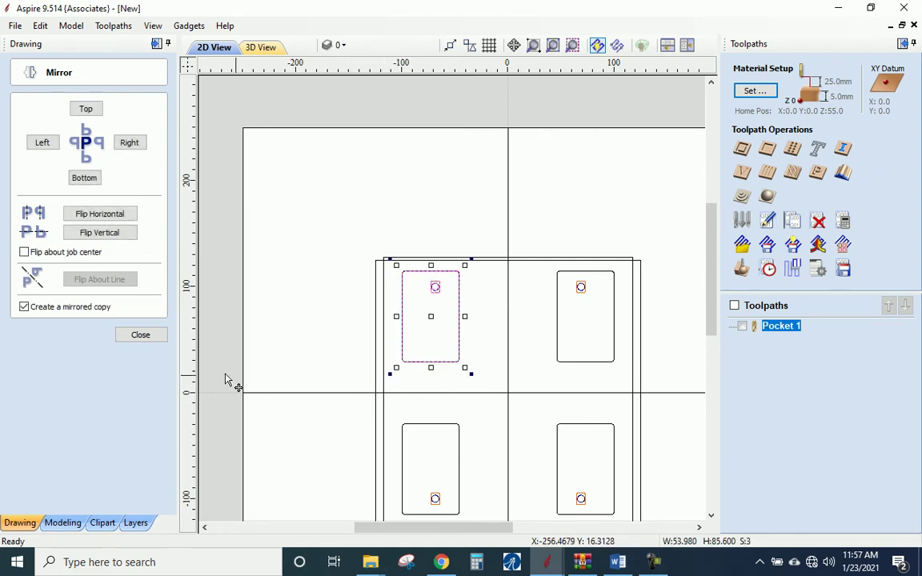
click(143, 337)
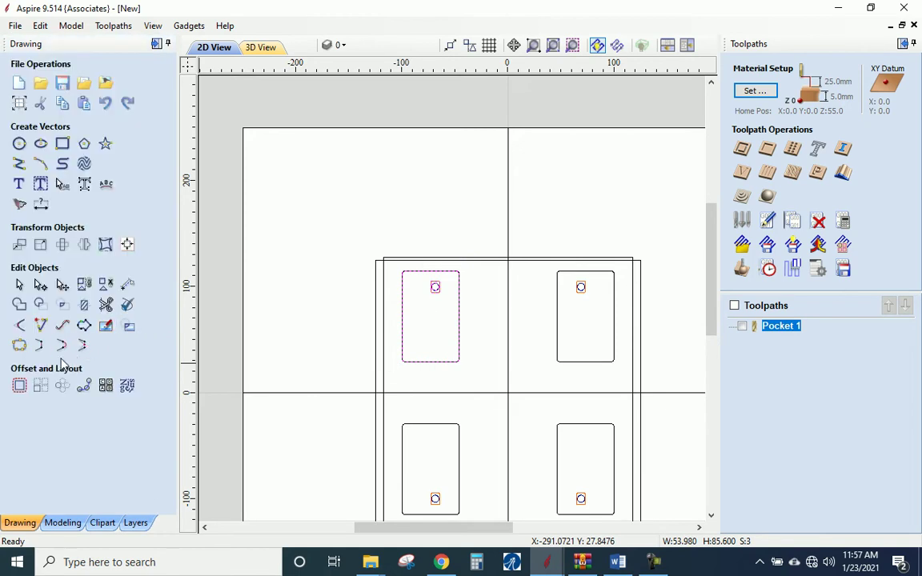
click(128, 247)
click(89, 125)
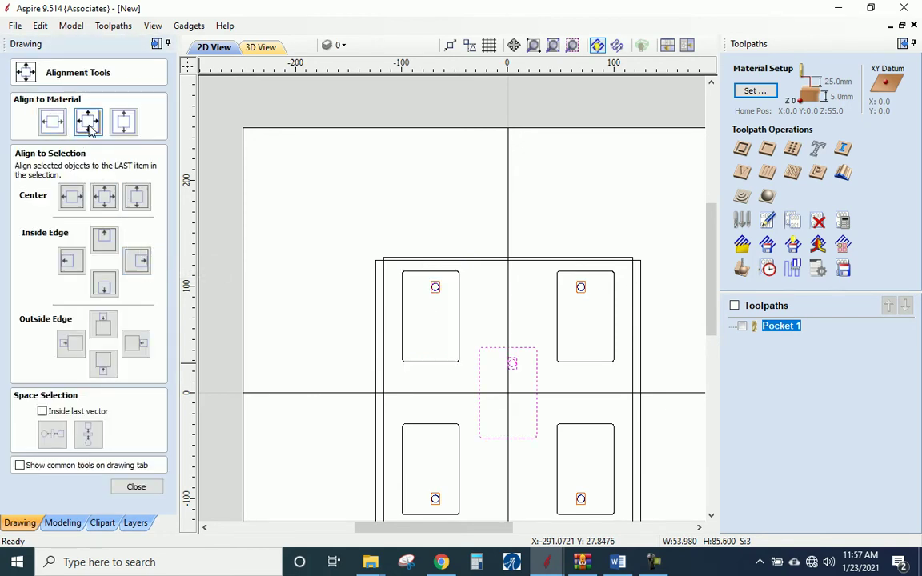
click(449, 388)
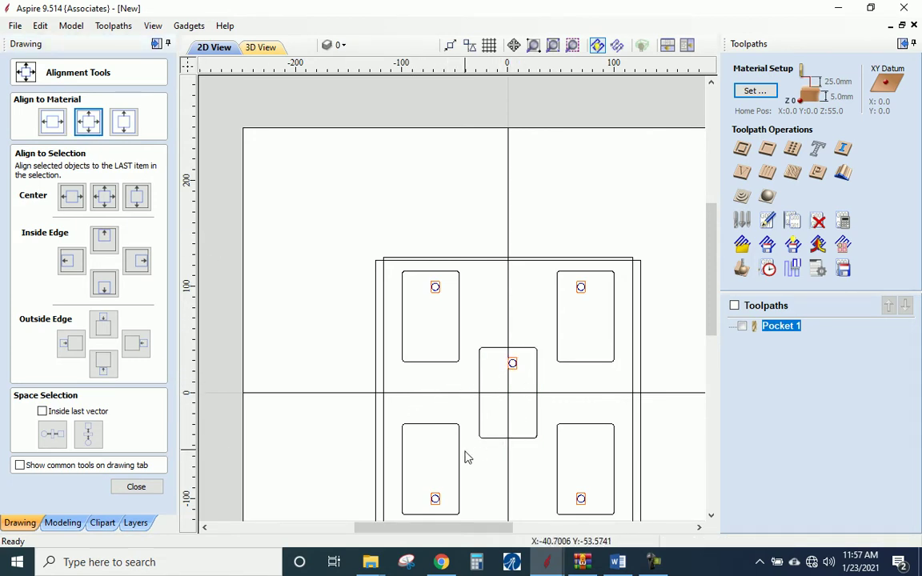
Delete the vertical and horizontal center lines used for mirroring
click(580, 398)
click(580, 403)
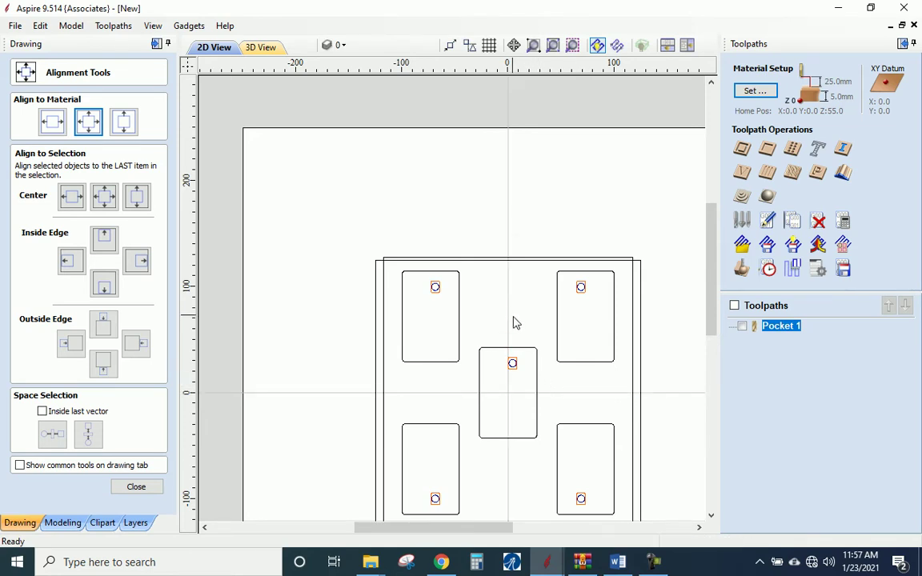
scroll(560, 372, down, 2)
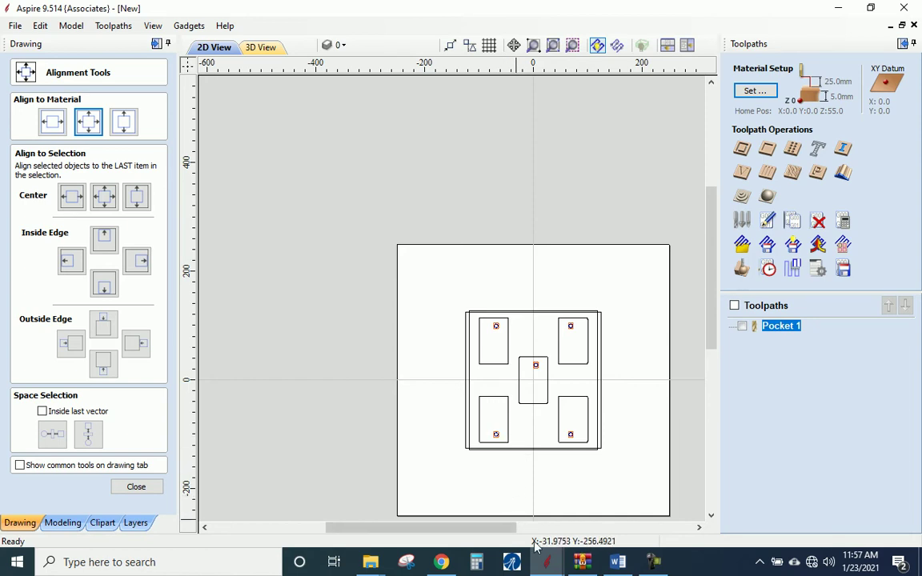
mouse_move(582, 562)
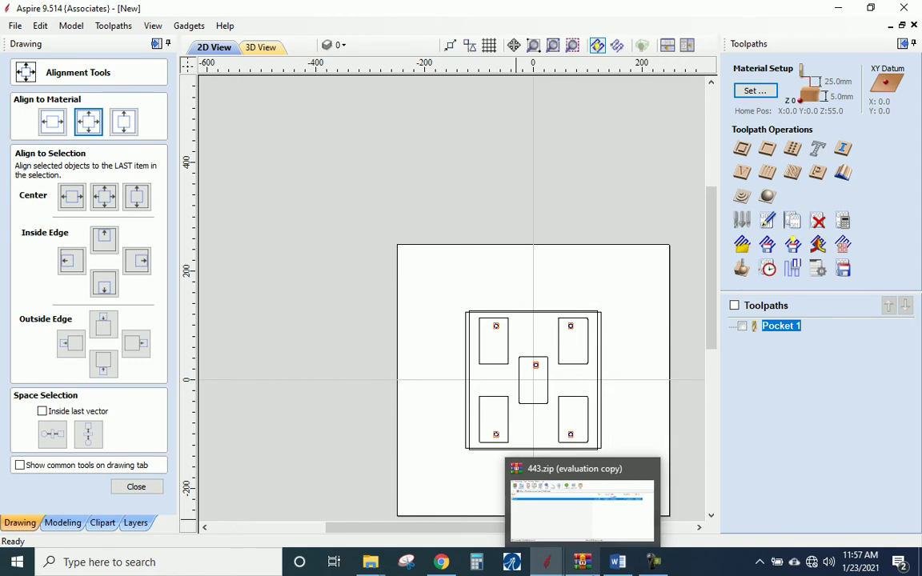
click(654, 562)
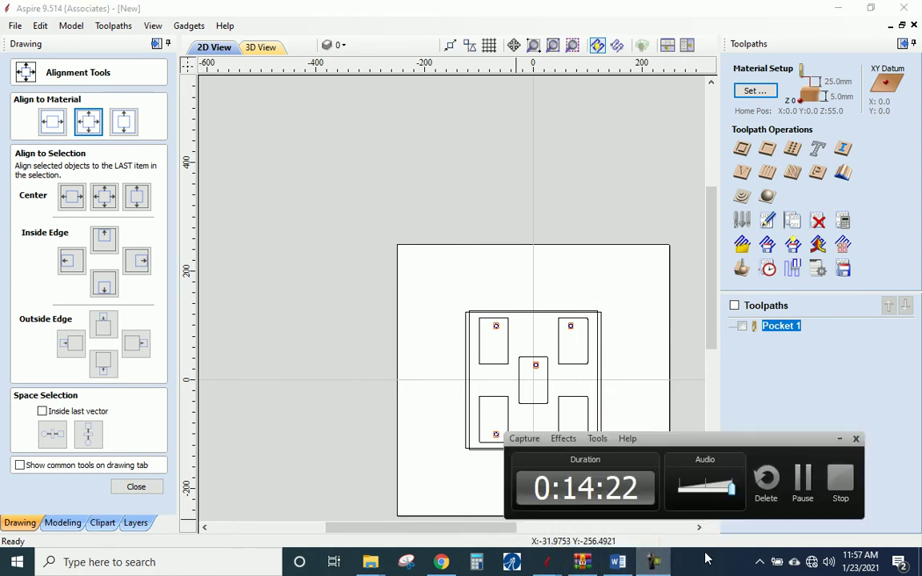
click(802, 481)
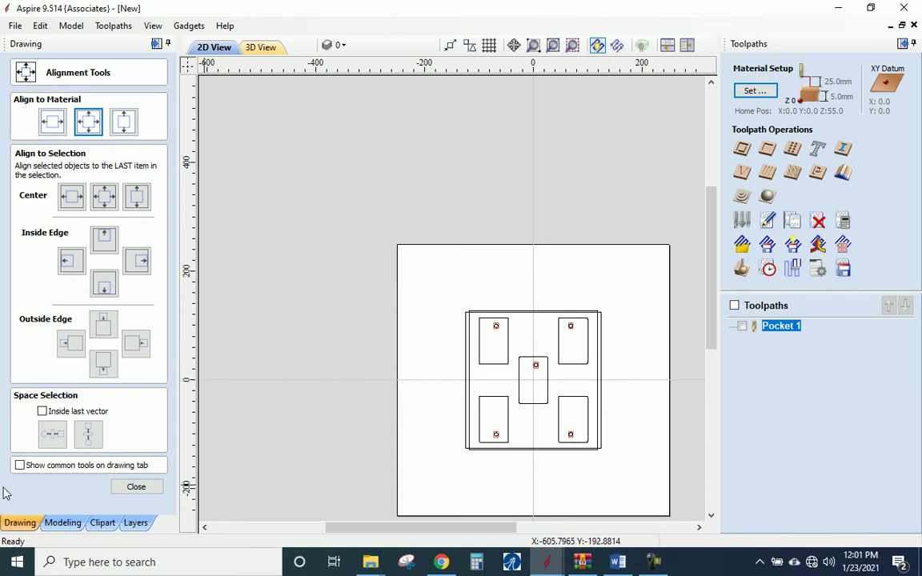
Calculate a raster pocket toolpath, 0.8 mm deep with the 6 mm end mill, for the 235 x 255 mm rectangle
click(139, 487)
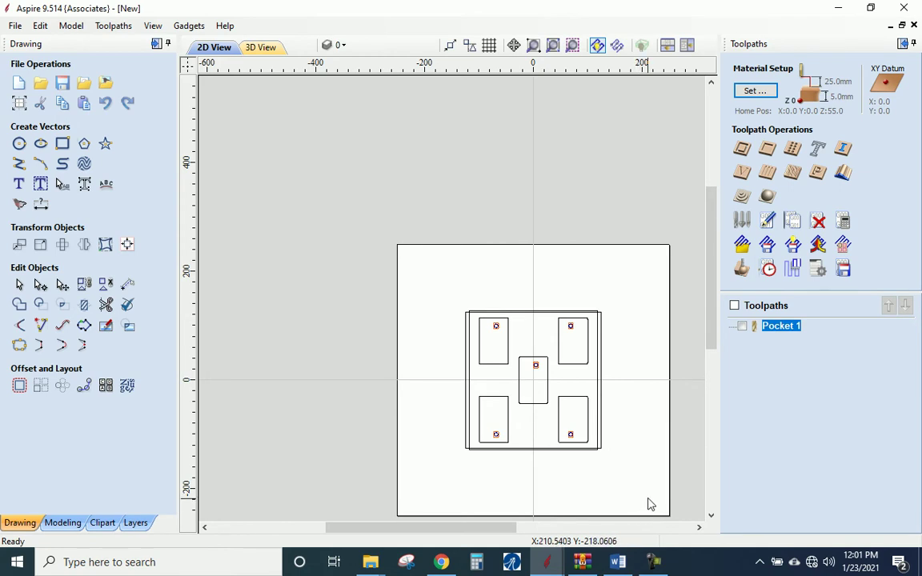
scroll(648, 492, up, 2)
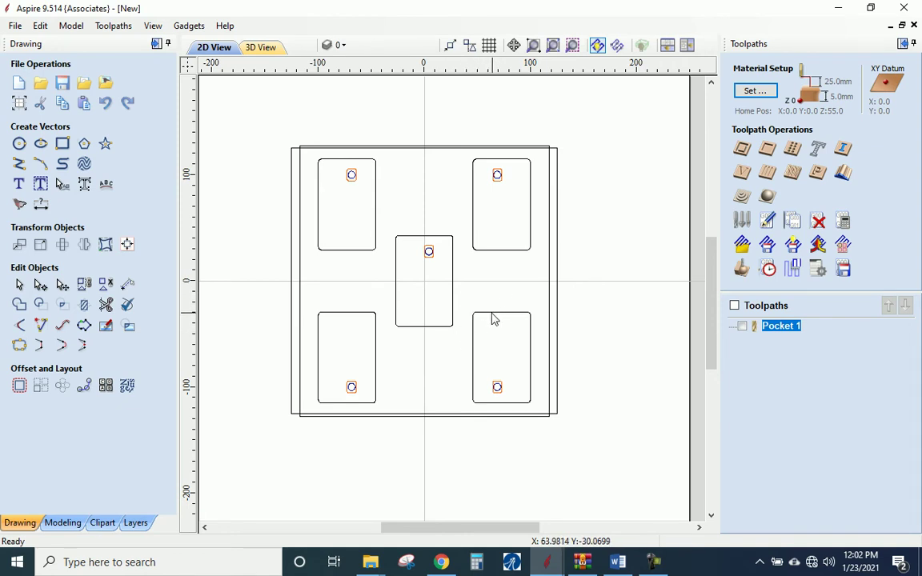
click(300, 179)
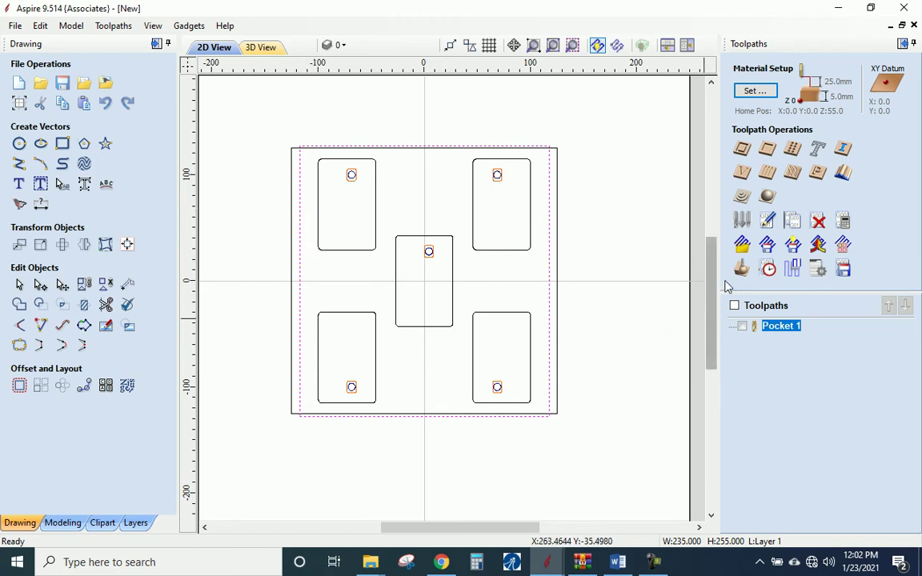
click(767, 148)
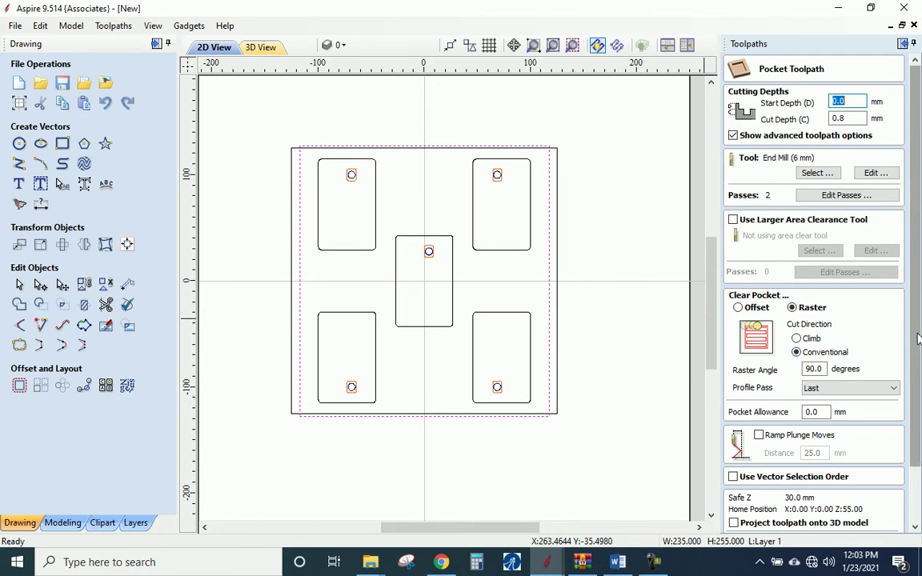
scroll(919, 376, down, 1)
scroll(920, 385, down, 1)
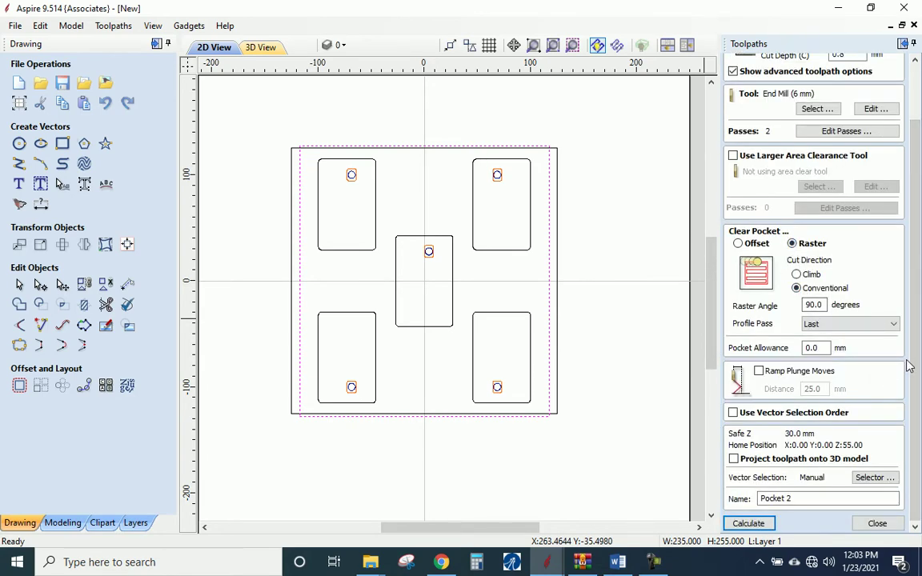
click(751, 524)
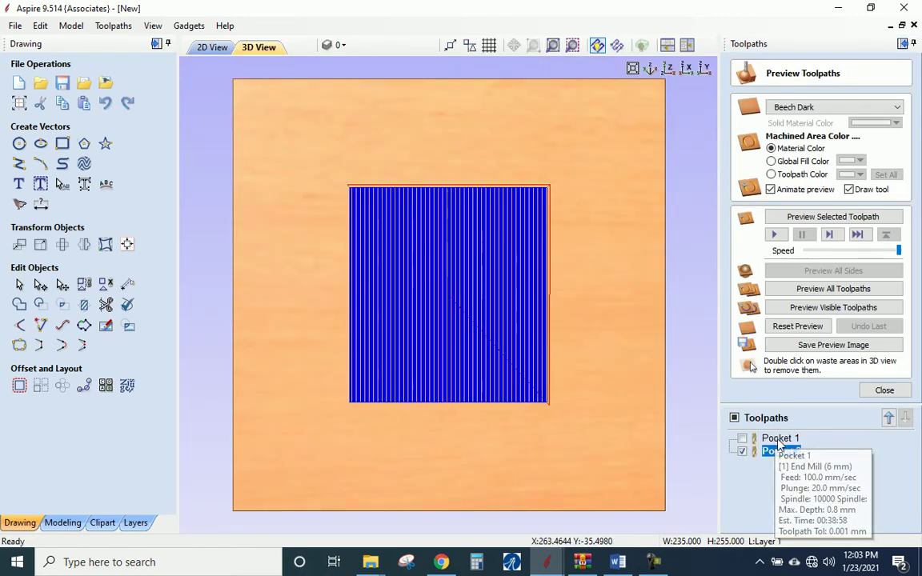
Delete the old Pocket 1 toolpath and hide the Pocket 2 toolpath in the 2D view
right_click(780, 439)
mouse_move(814, 432)
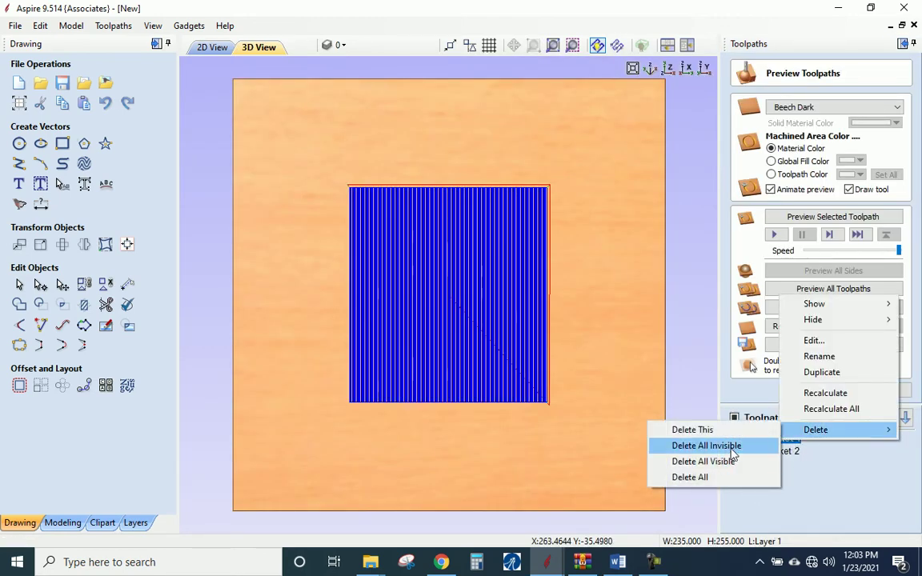
click(728, 437)
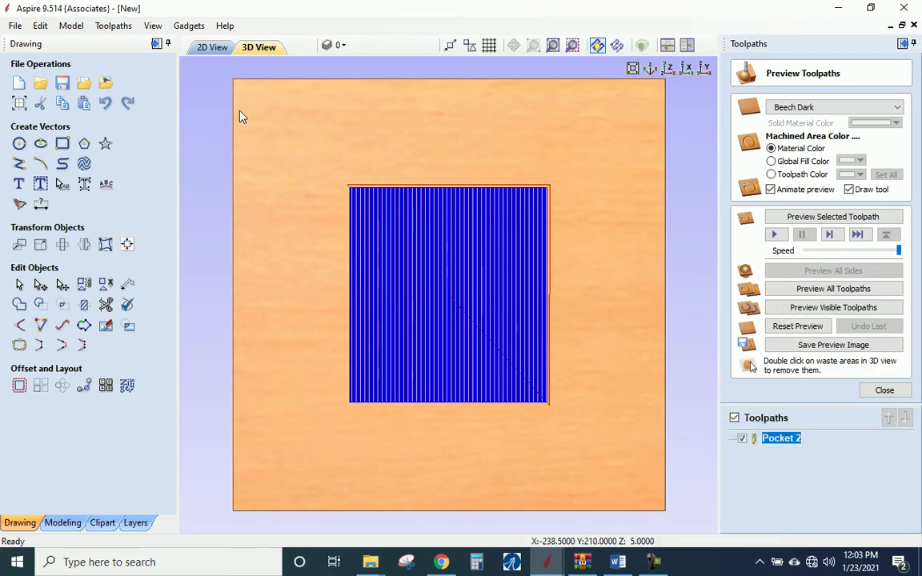
click(213, 48)
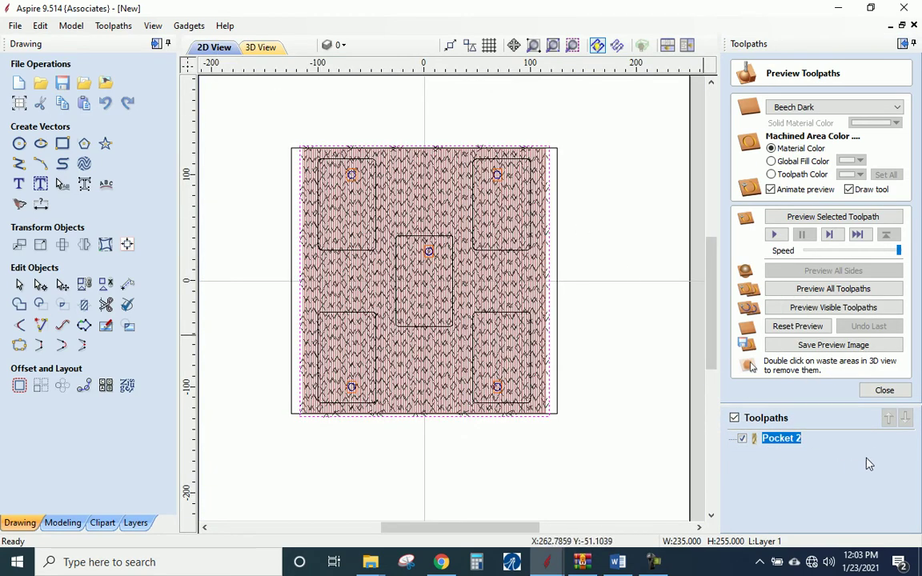
click(742, 439)
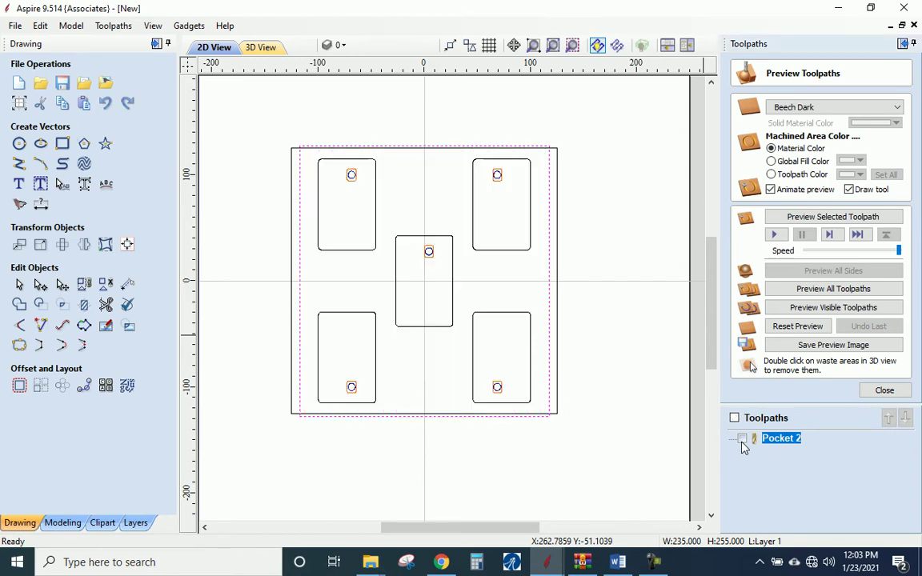
Calculate an offset pocket toolpath, 0.8 mm deep with the 6 mm end mill, for the five large card outlines
click(516, 316)
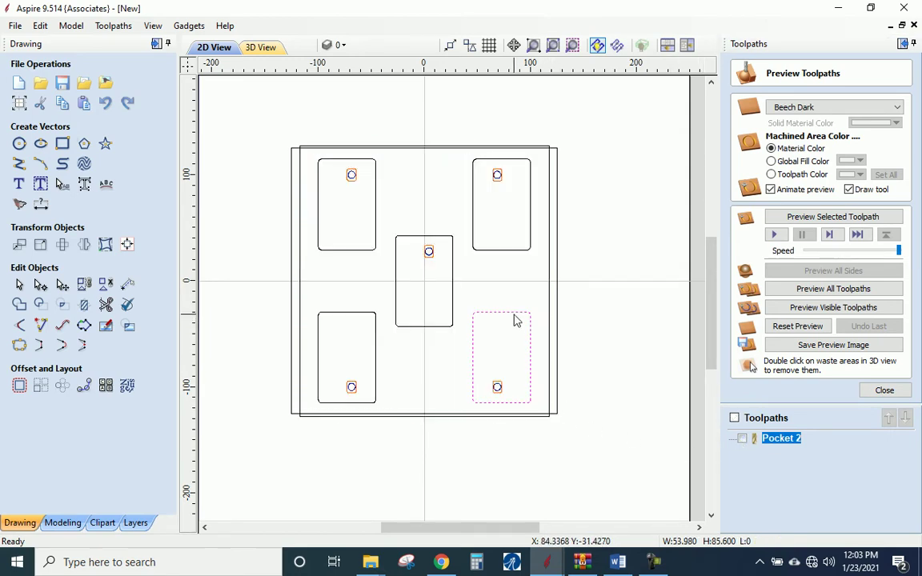
shift+click(420, 332)
shift+click(356, 252)
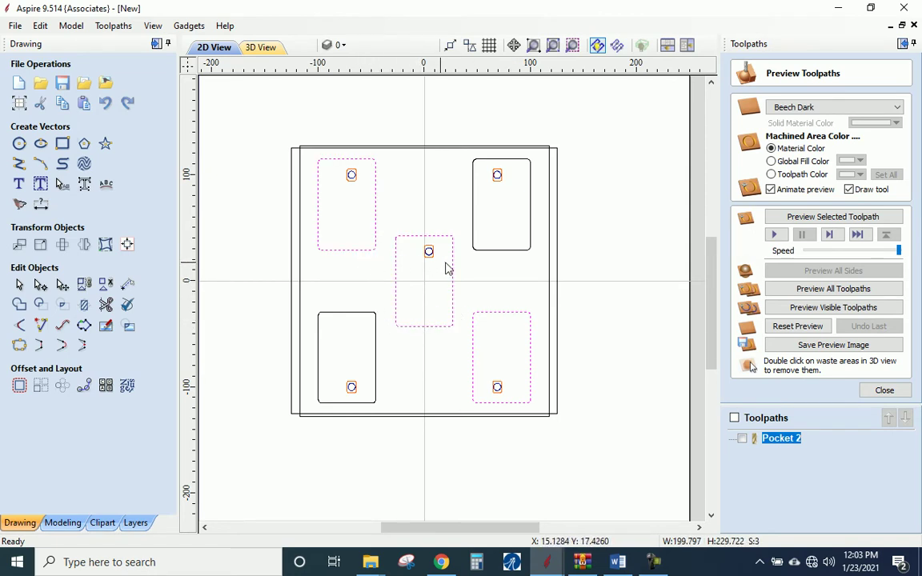
shift+click(491, 253)
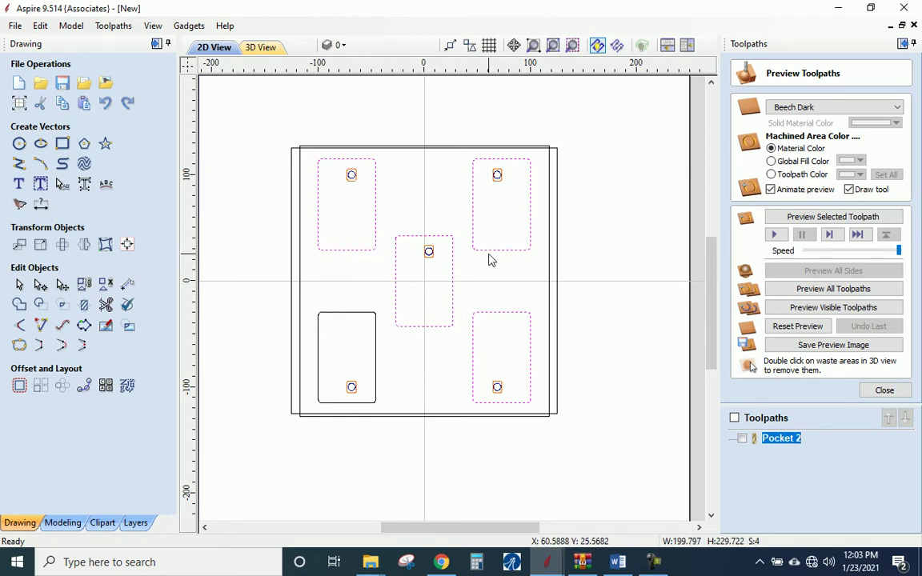
shift+click(376, 367)
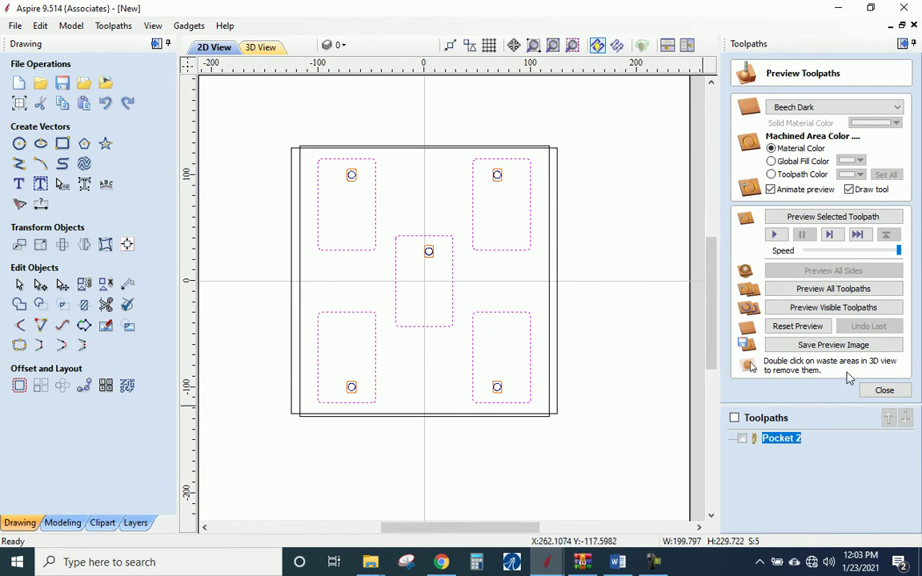
click(879, 390)
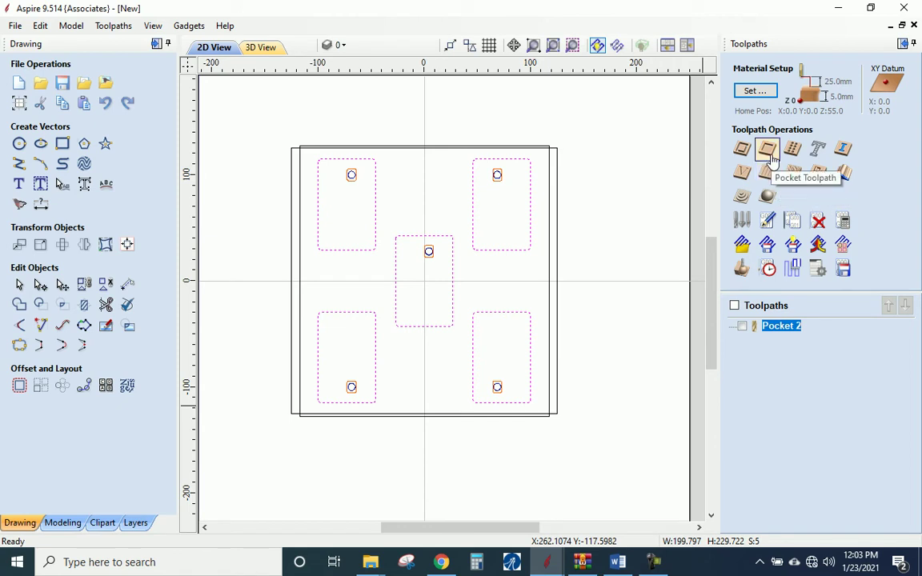
click(769, 152)
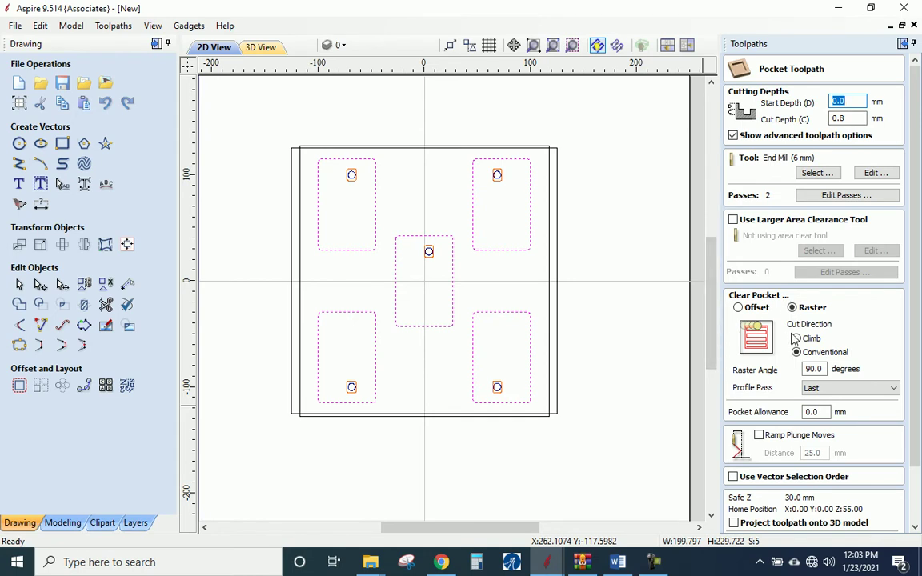
click(740, 310)
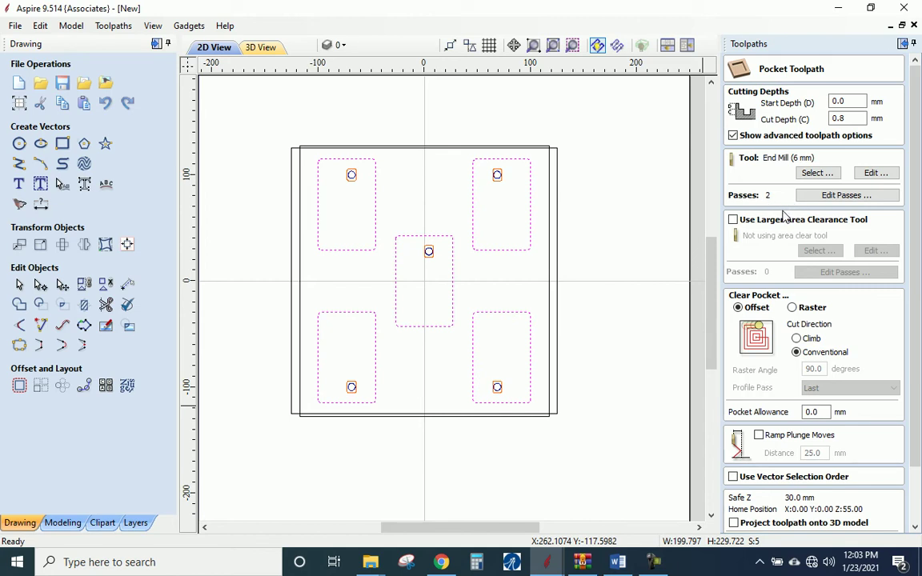
scroll(912, 367, down, 2)
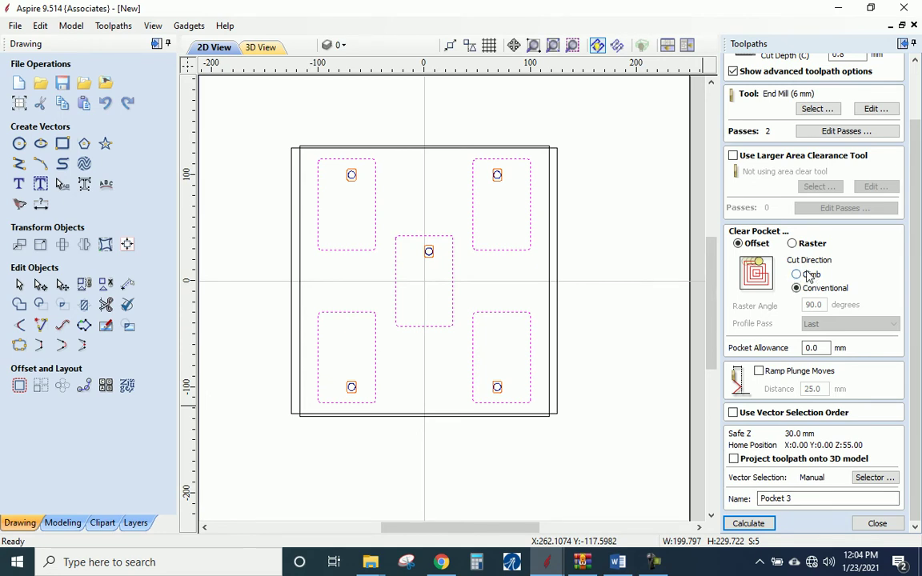
click(750, 524)
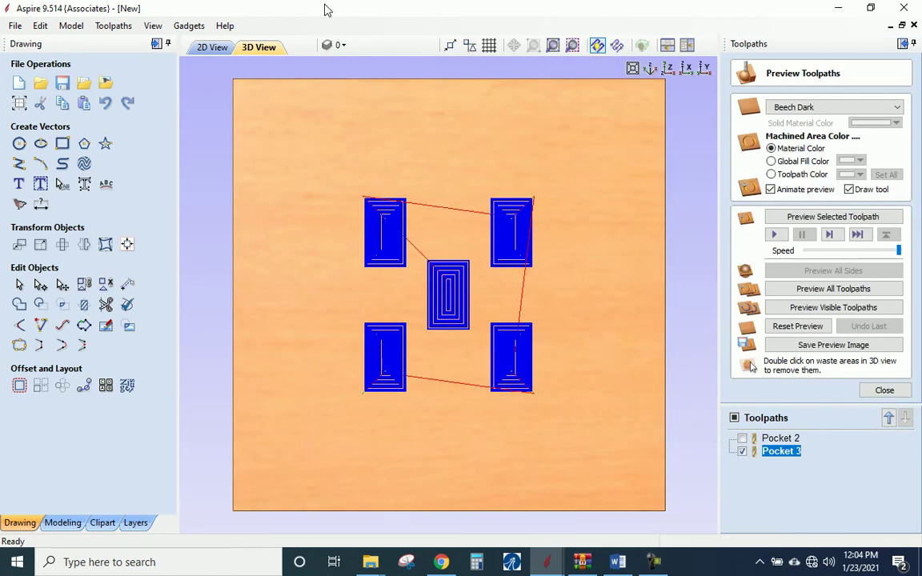
Inspect the card pocket toolpath in 3D, return to the 2D view and hide the Pocket 3 toolpath
scroll(529, 350, up, 5)
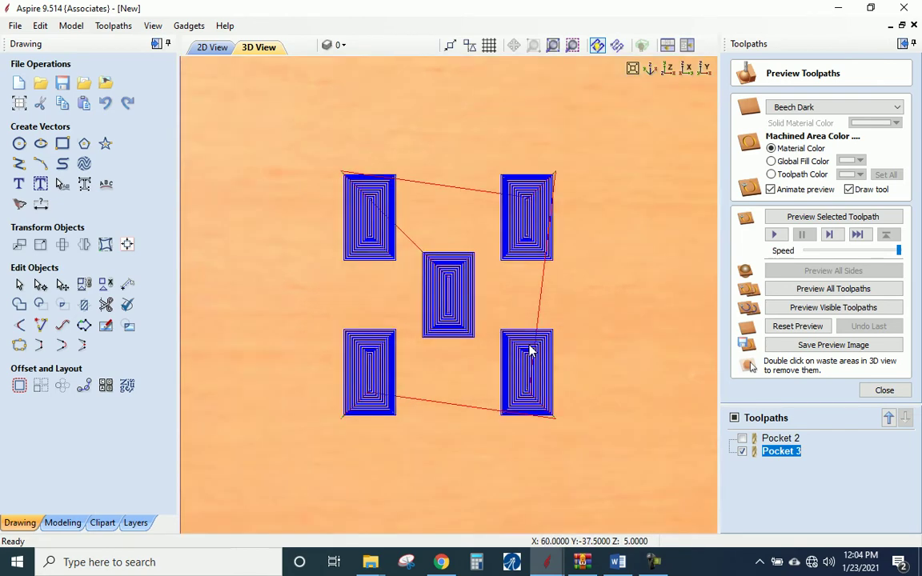
scroll(532, 349, up, 1)
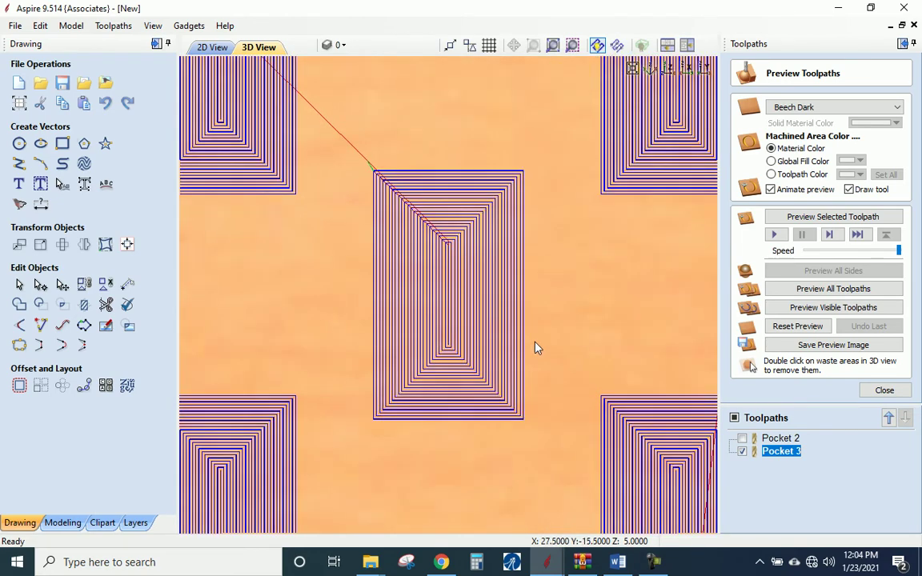
click(213, 47)
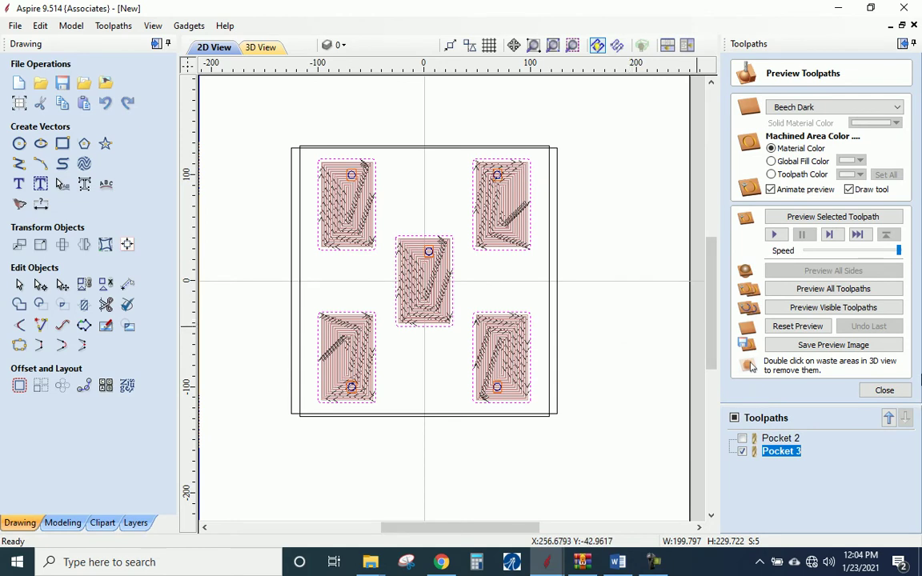
click(884, 391)
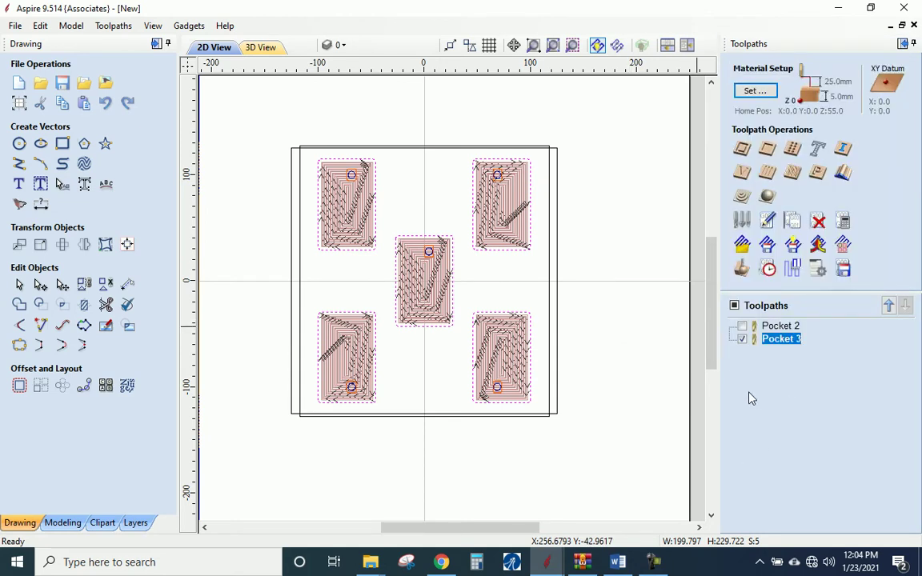
click(742, 341)
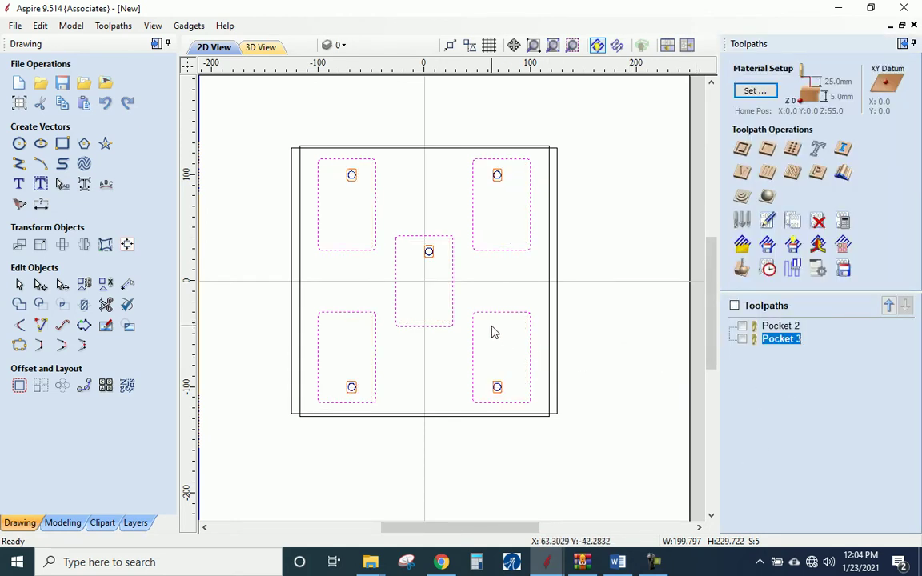
Start a pocket toolpath for the small rounded rectangles around the circles in all five cards, with a 0.2 mm cut depth
click(502, 369)
scroll(498, 387, up, 4)
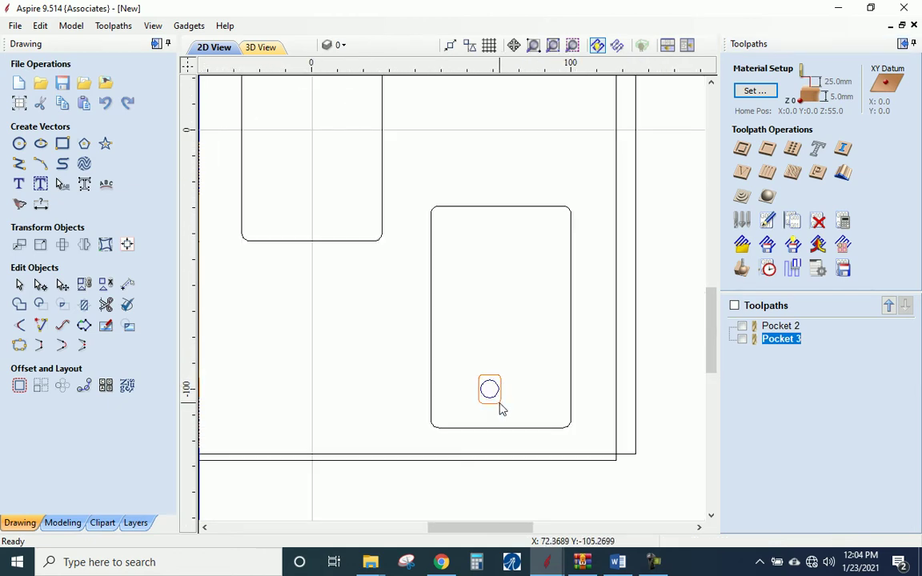
click(499, 409)
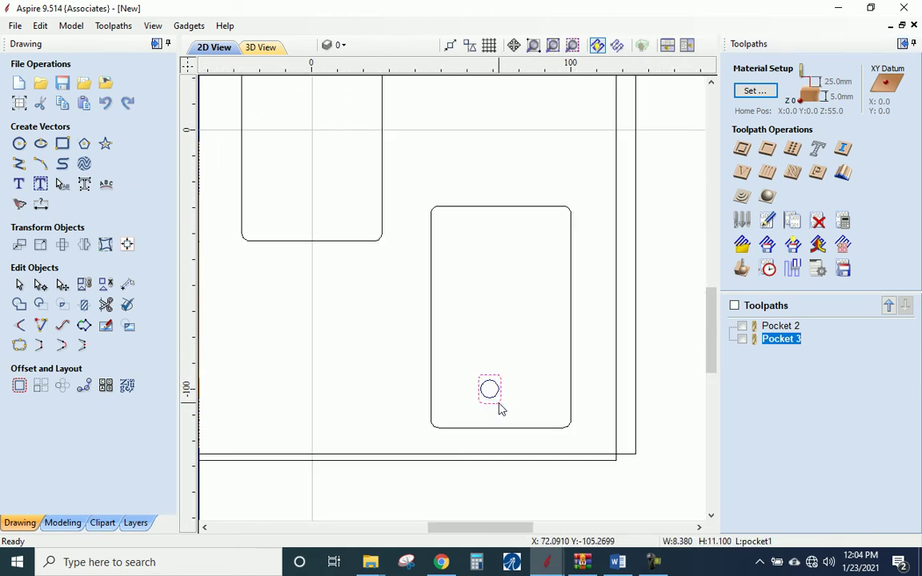
scroll(522, 388, down, 3)
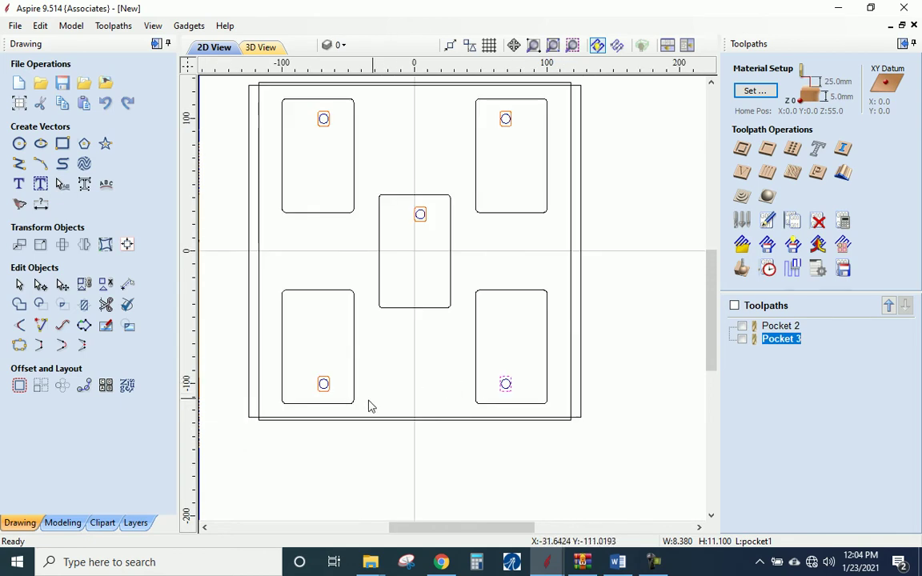
shift+click(332, 397)
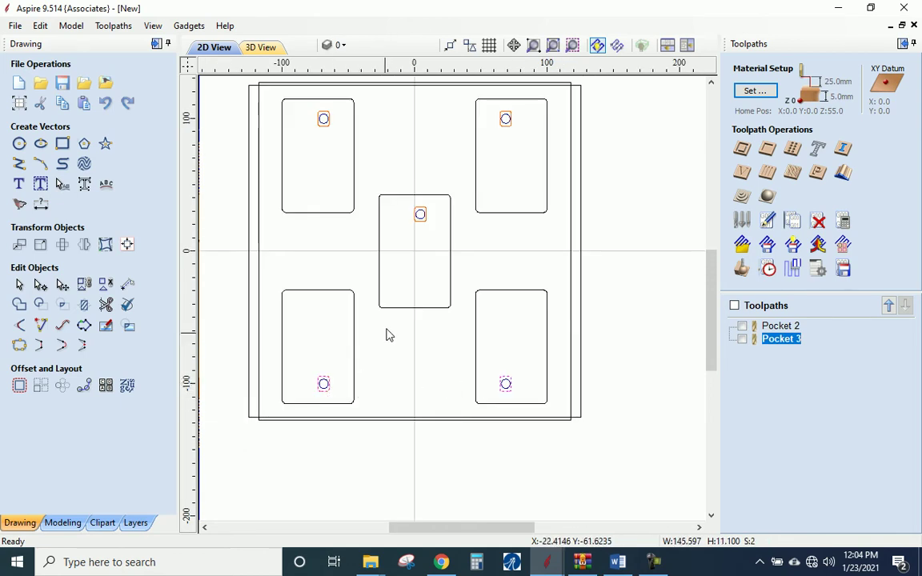
shift+click(423, 223)
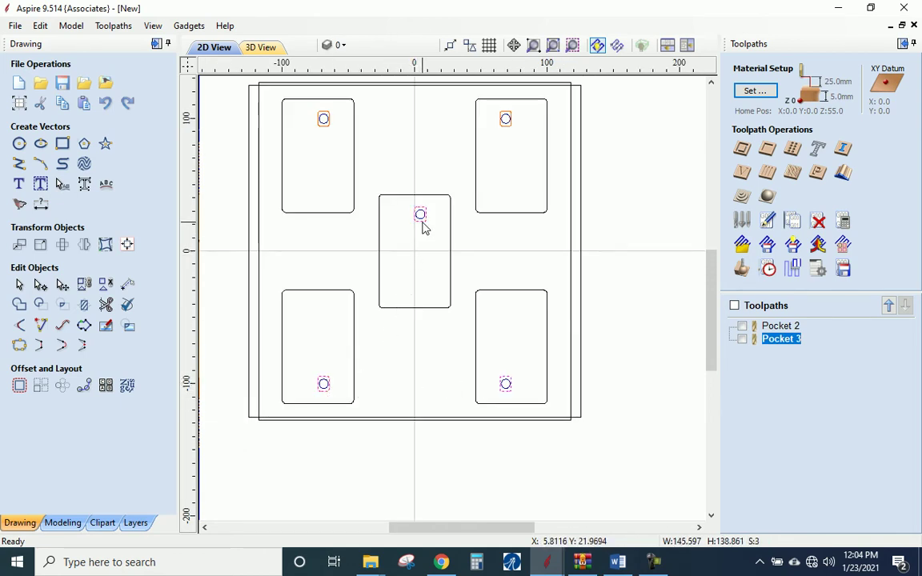
shift+click(509, 125)
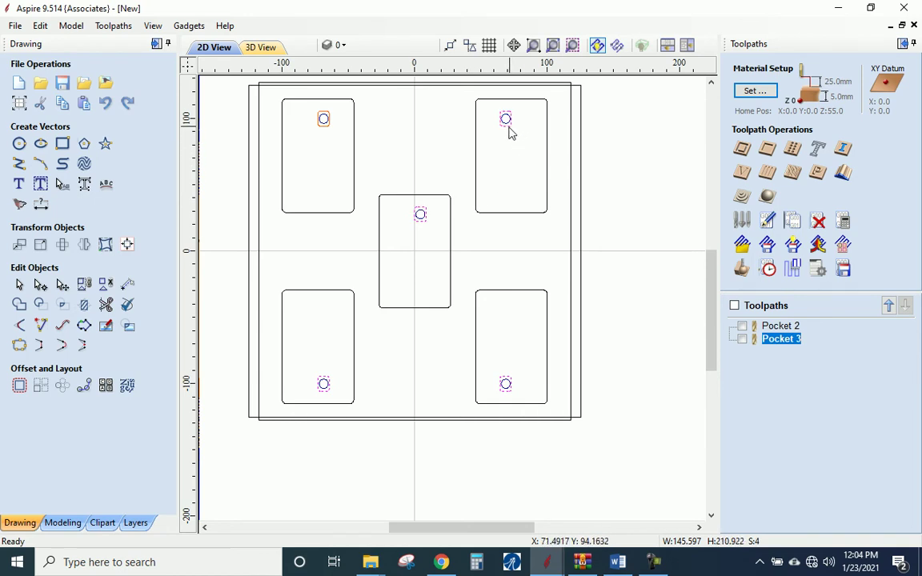
shift+click(327, 129)
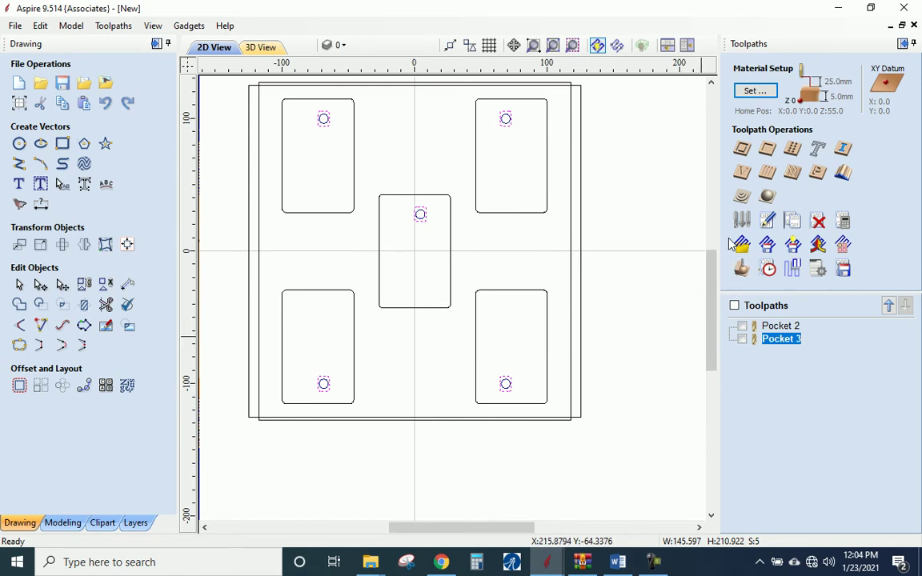
click(768, 152)
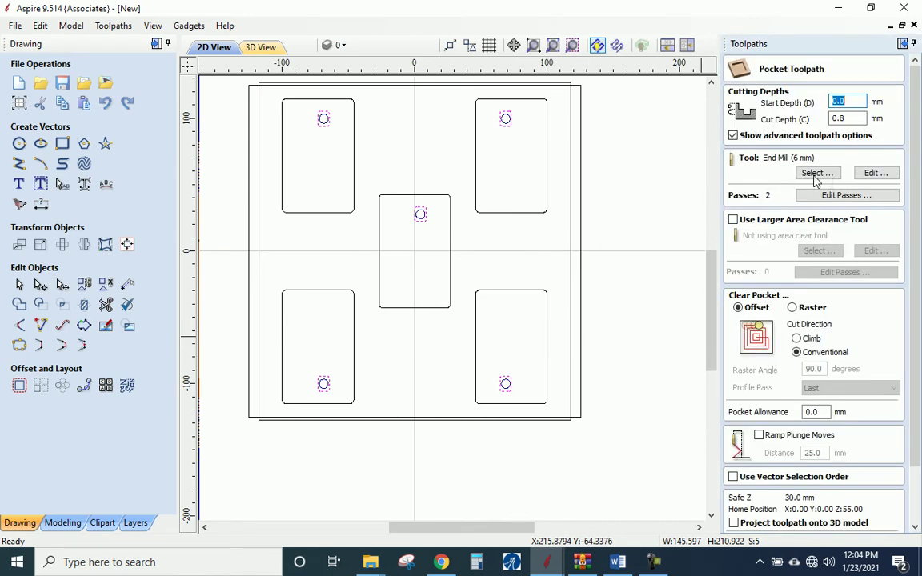
key(Tab)
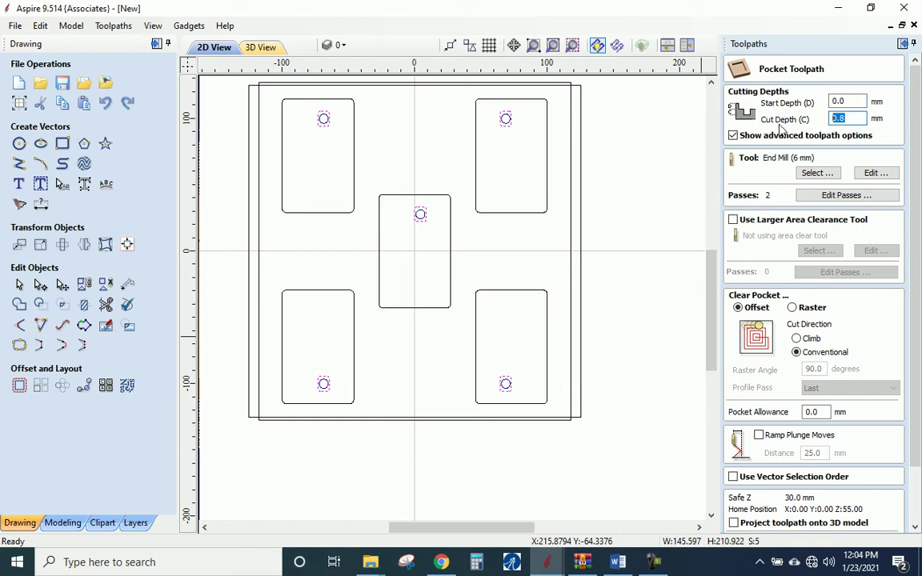
text(.2)
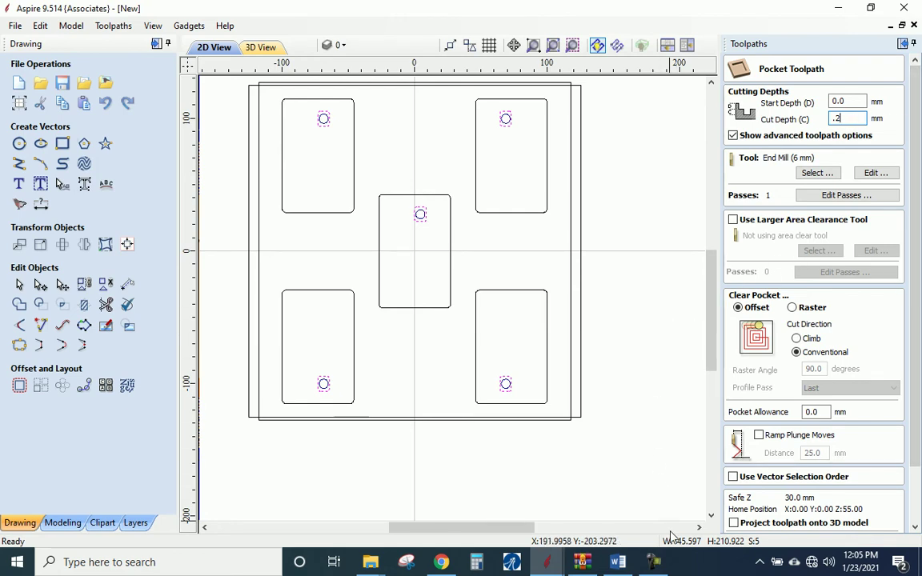
click(654, 562)
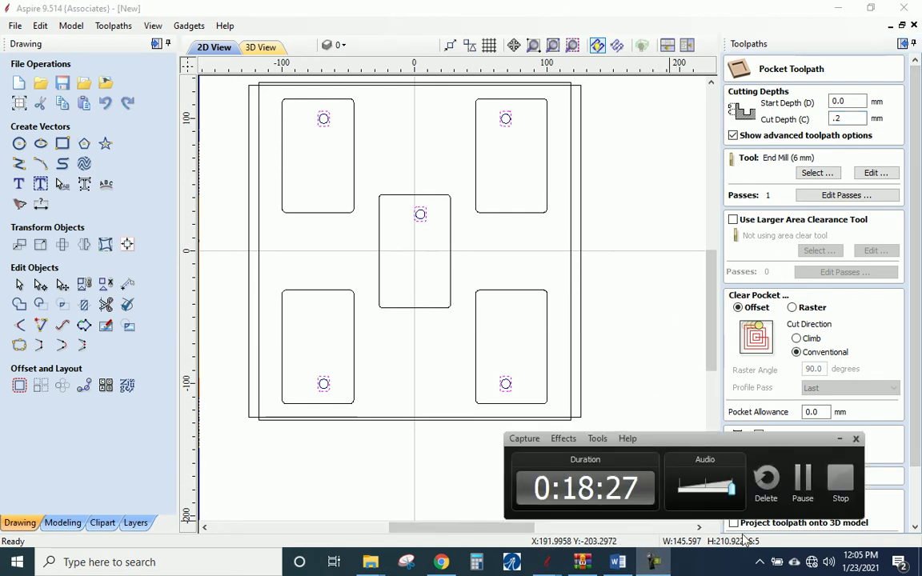
click(802, 481)
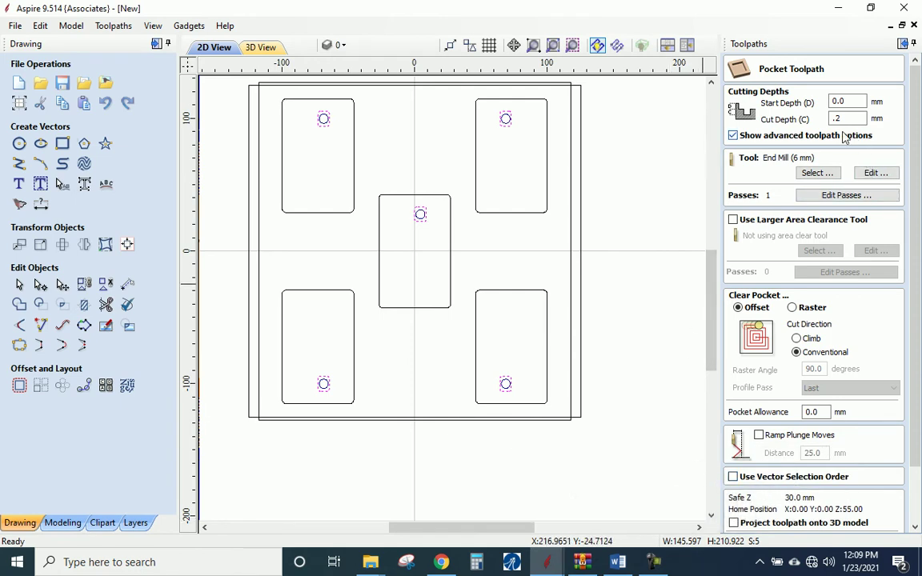
Choose the metric 2 mm end mill as the tool for the small rectangles' pocket toolpath
click(830, 174)
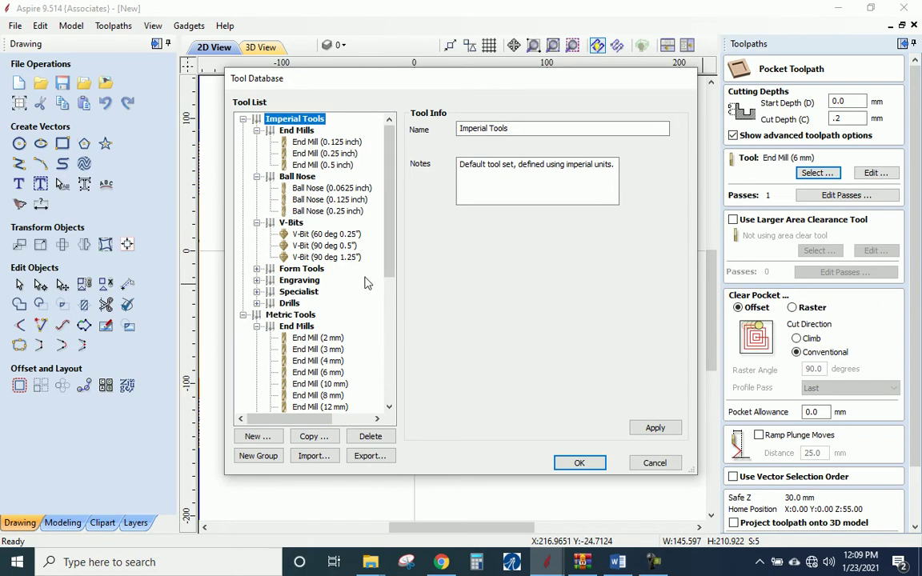
click(318, 338)
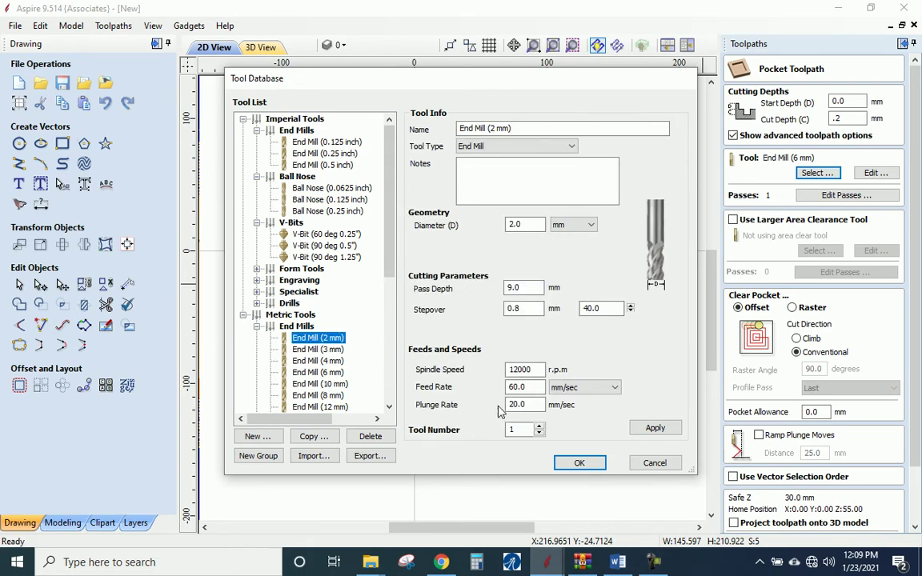
click(579, 462)
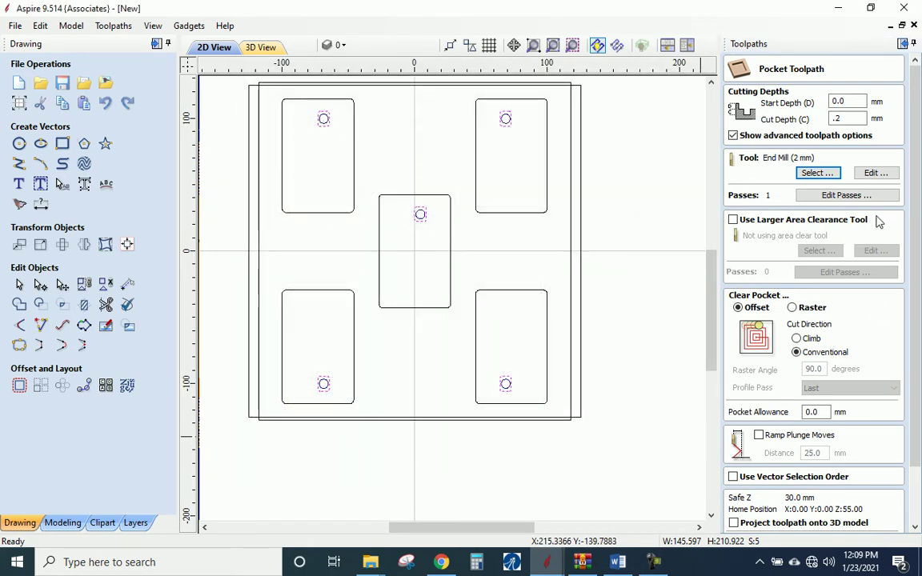
click(876, 174)
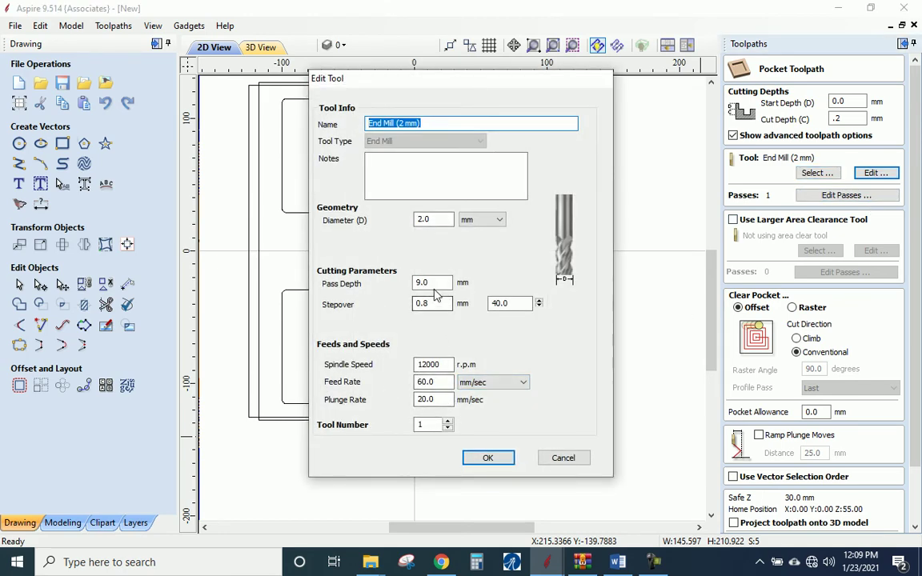
drag(436, 283, 396, 284)
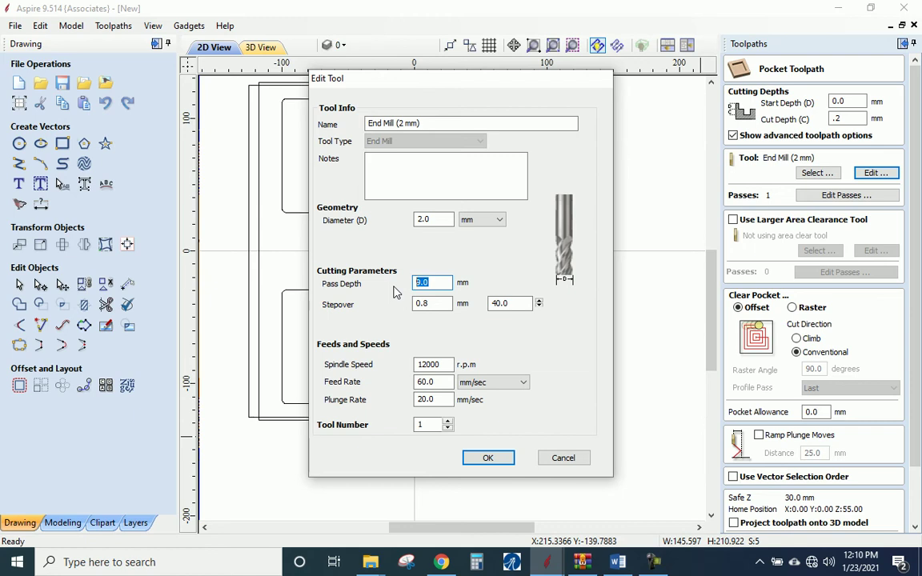
text(.1)
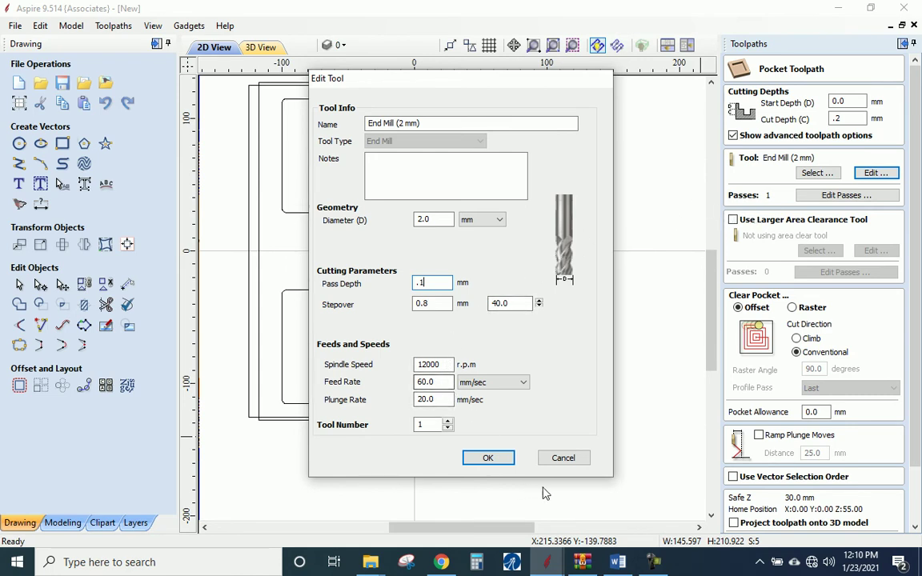
click(564, 459)
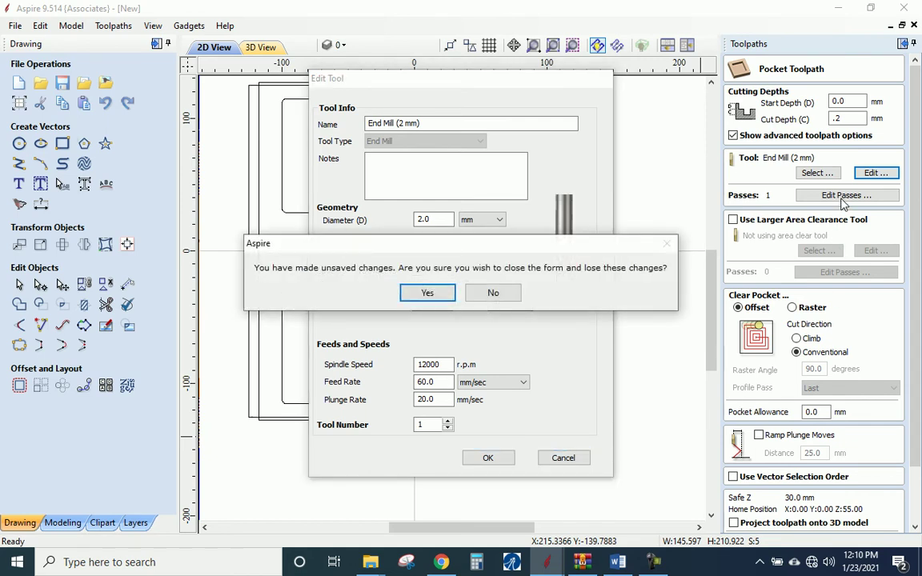
click(439, 295)
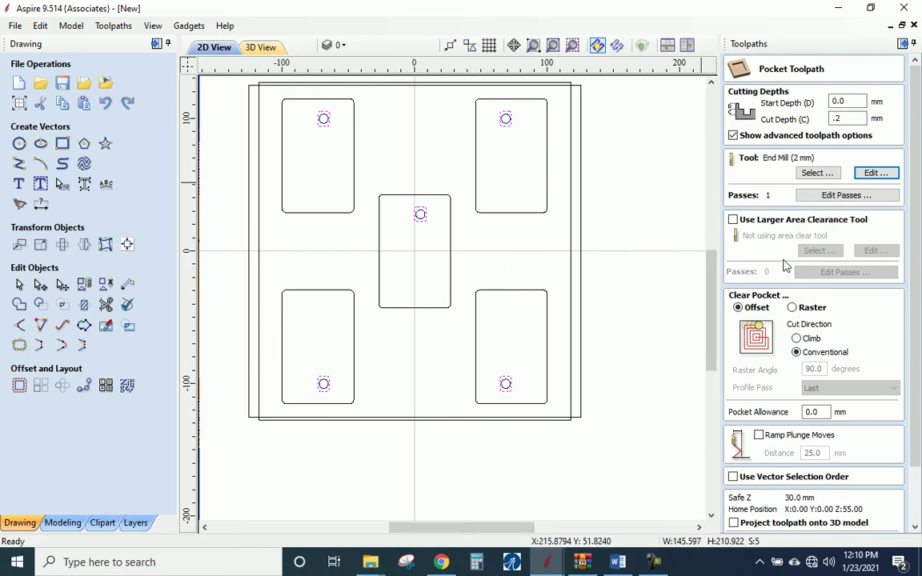
Split the small rectangles' 0.2 mm pocket cut into 2 passes and review the 2 mm end mill's cutting parameters
click(826, 198)
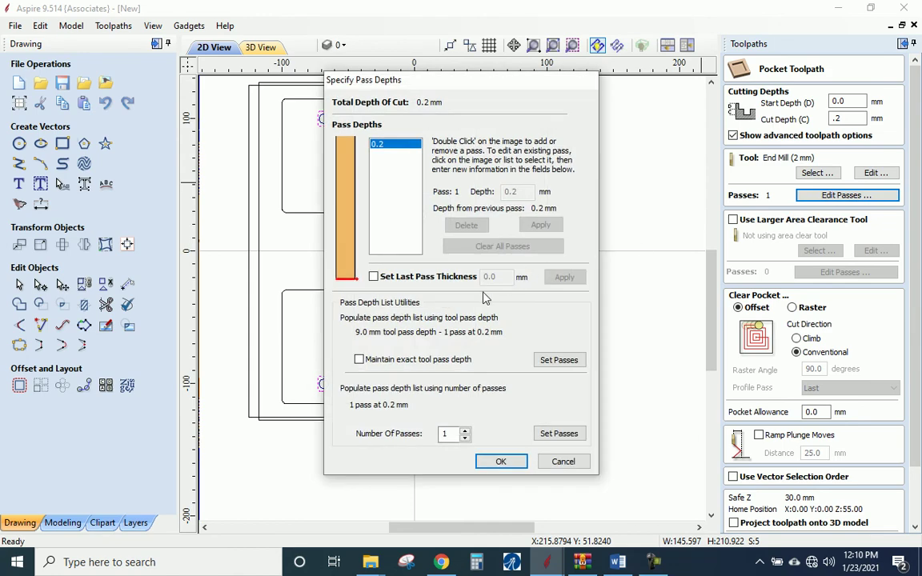
click(464, 430)
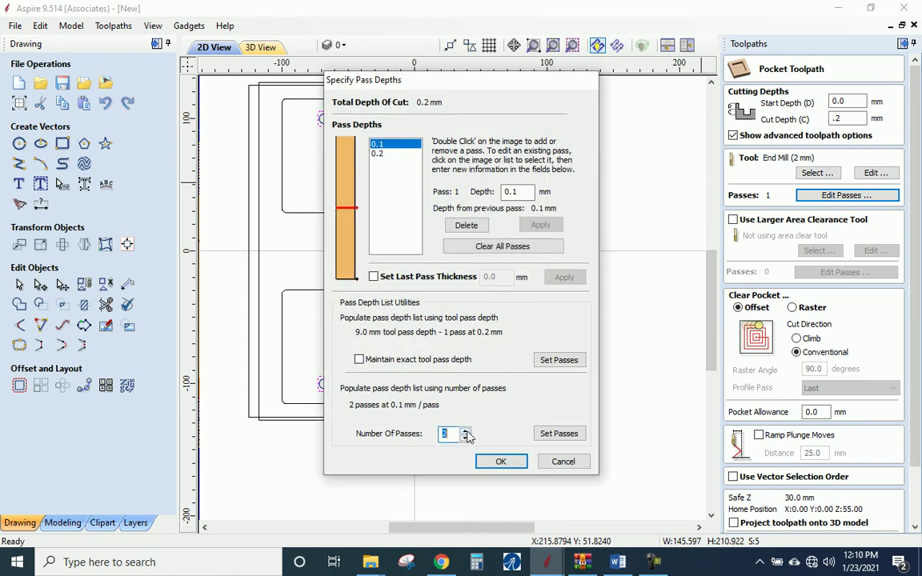
click(500, 462)
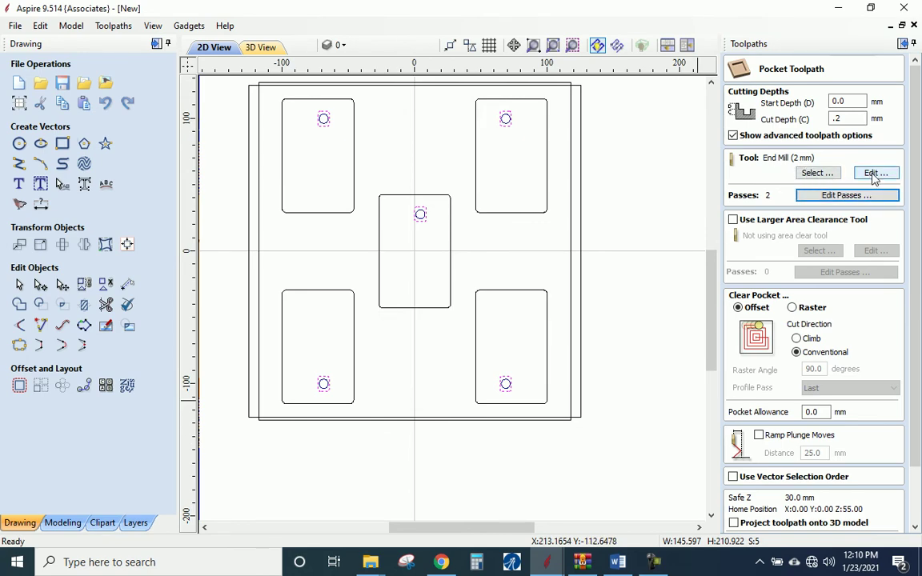
click(873, 173)
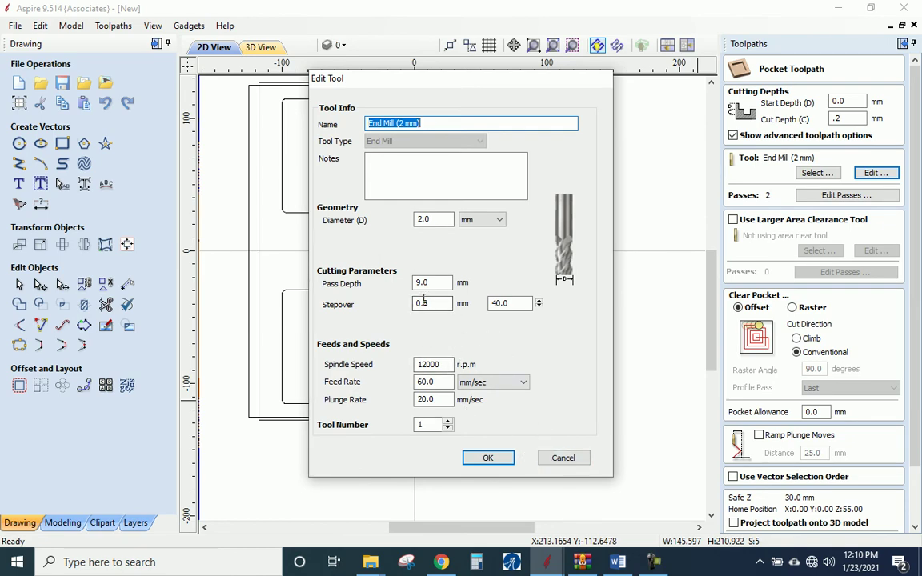
click(502, 460)
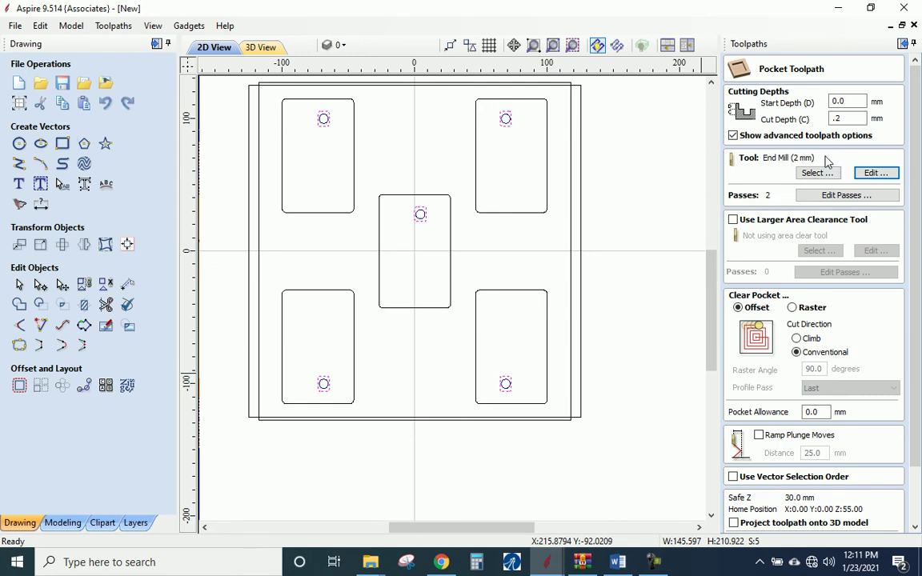
Calculate the offset pocket toolpath with conventional cut direction for the small rounded rectangles in all five cards
click(846, 120)
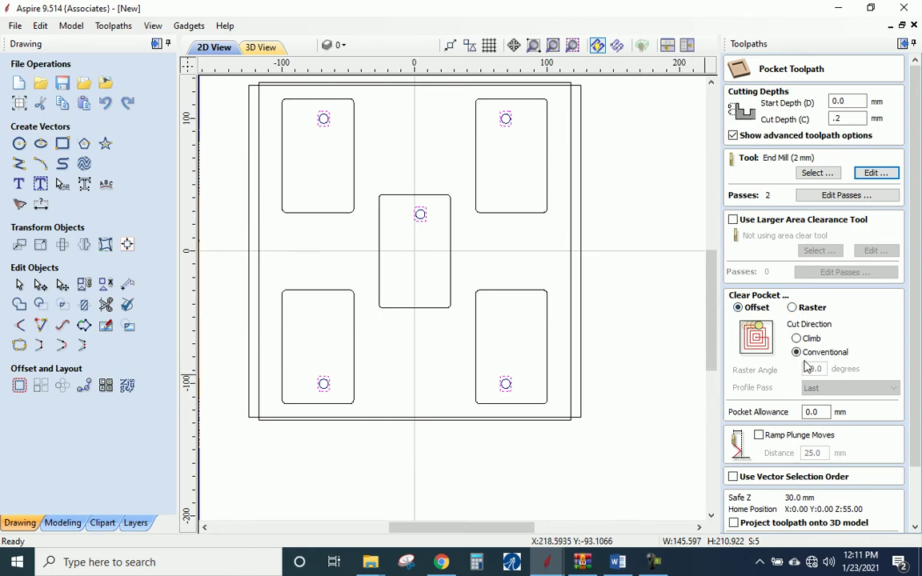
scroll(919, 432, down, 2)
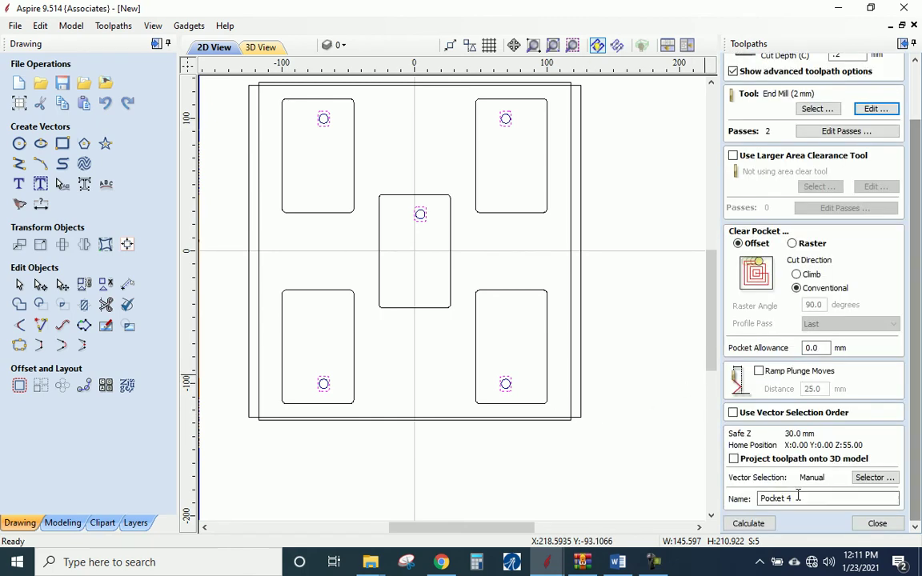
click(757, 523)
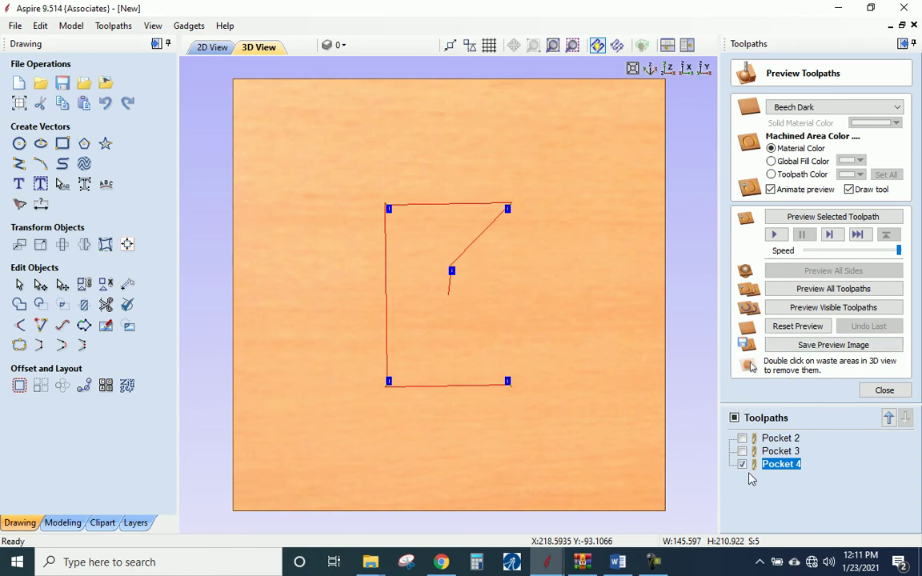
Review the Pocket 4 toolpath's details, inspect its passes in the 2D view and hide it
mouse_move(753, 468)
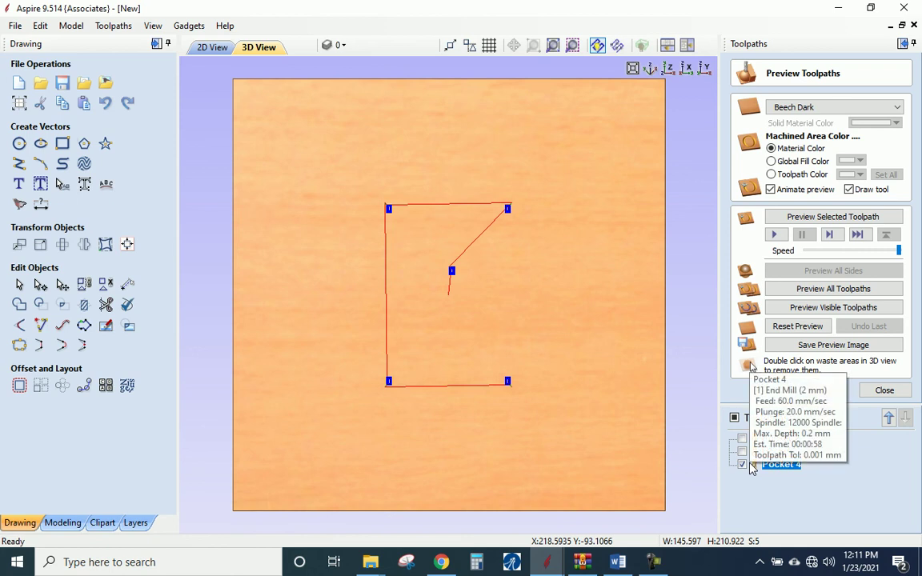
right_click(781, 465)
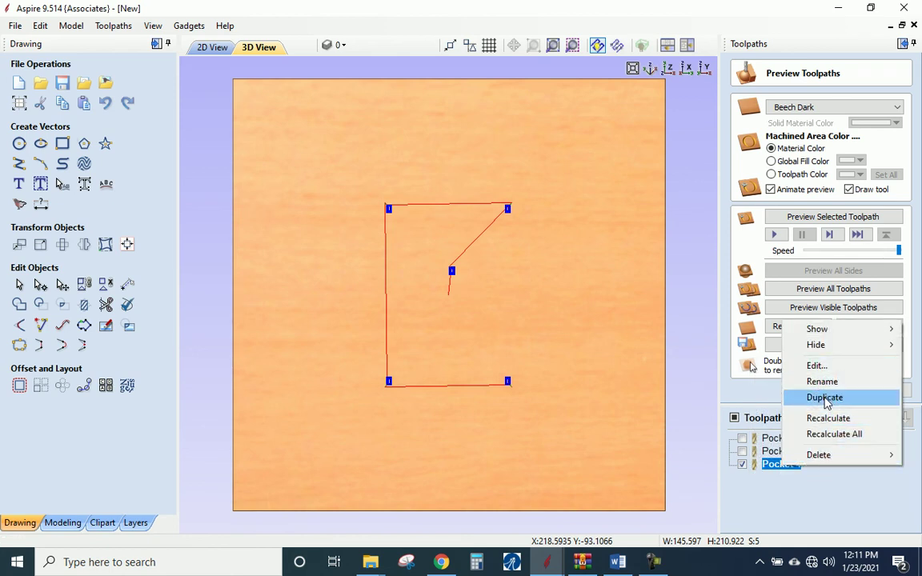
click(833, 496)
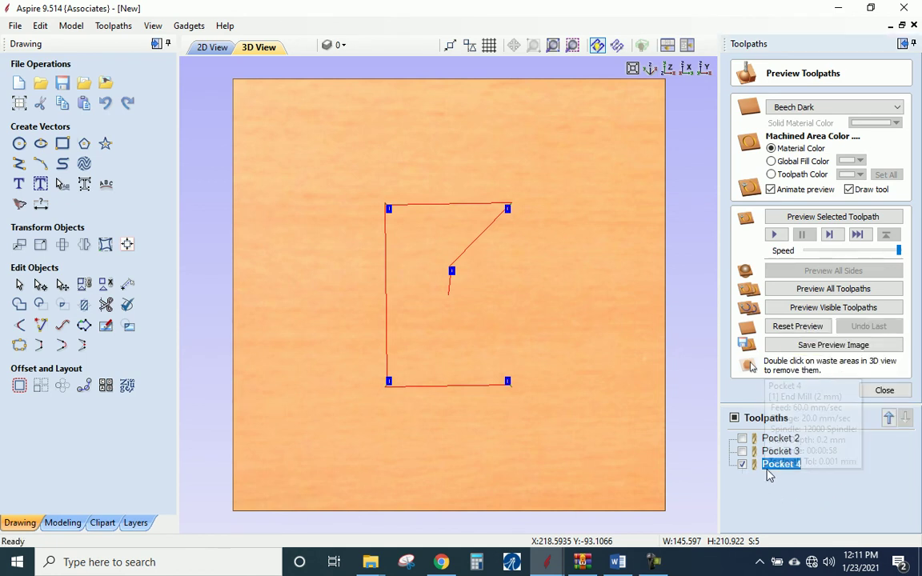
click(212, 48)
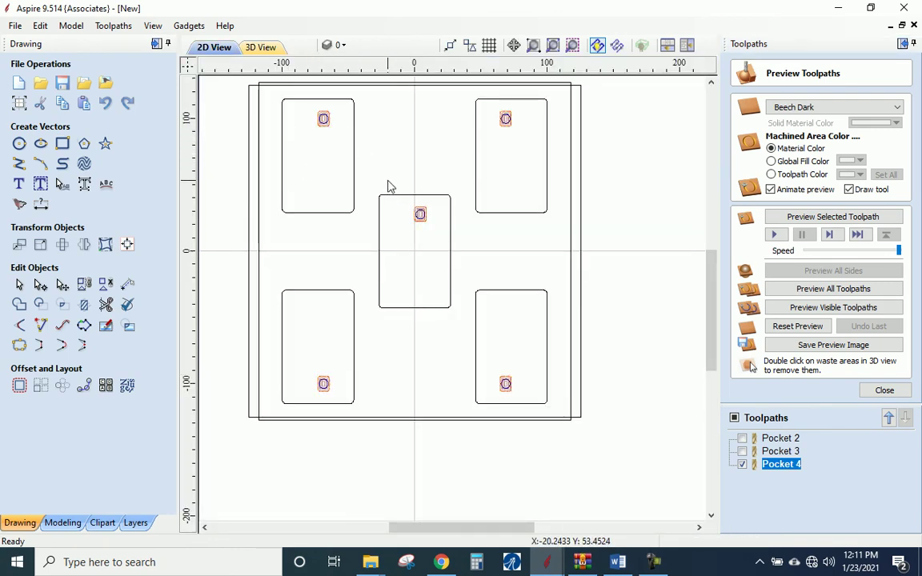
scroll(428, 224, up, 5)
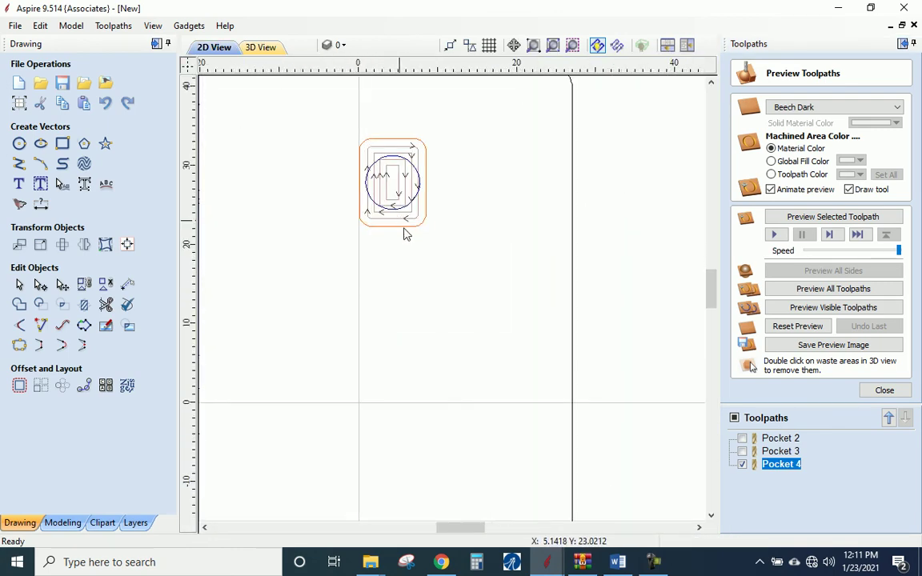
click(742, 464)
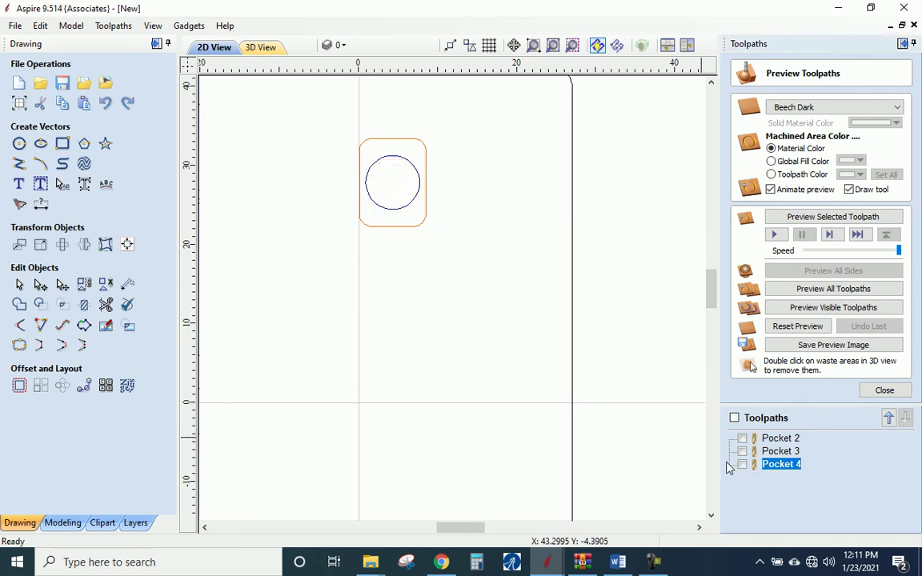
Select the circles inside the small rounded rectangles in all five cards
scroll(500, 276, down, 4)
scroll(364, 151, up, 2)
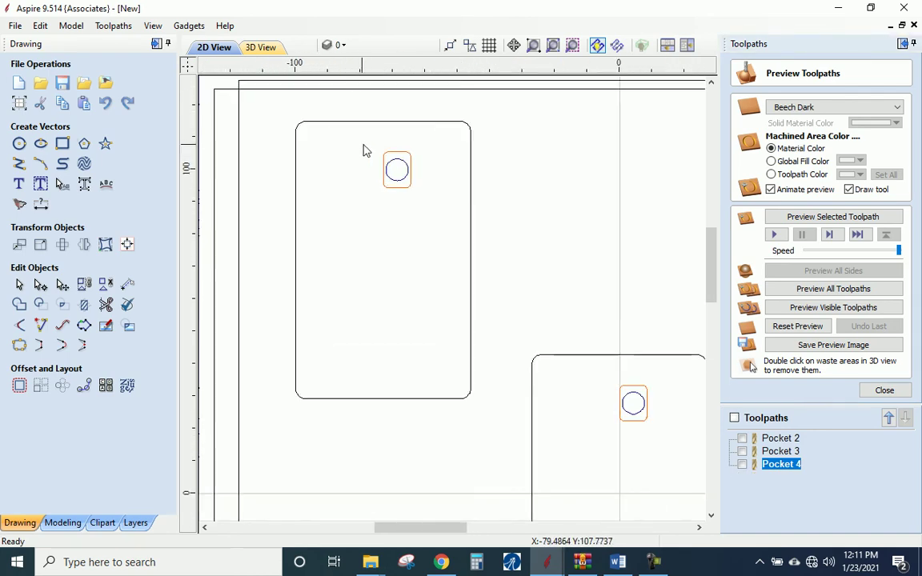
scroll(400, 164, up, 3)
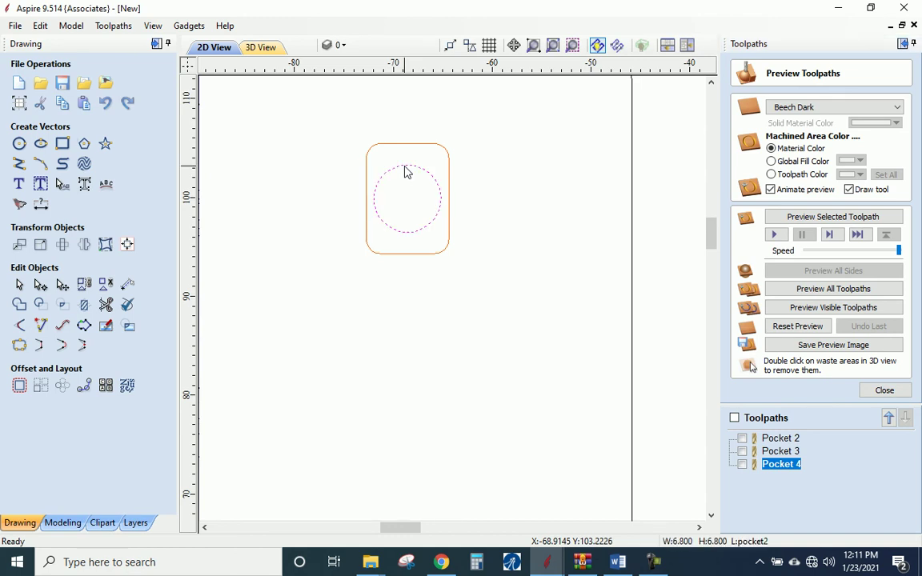
scroll(405, 173, down, 5)
scroll(616, 197, up, 2)
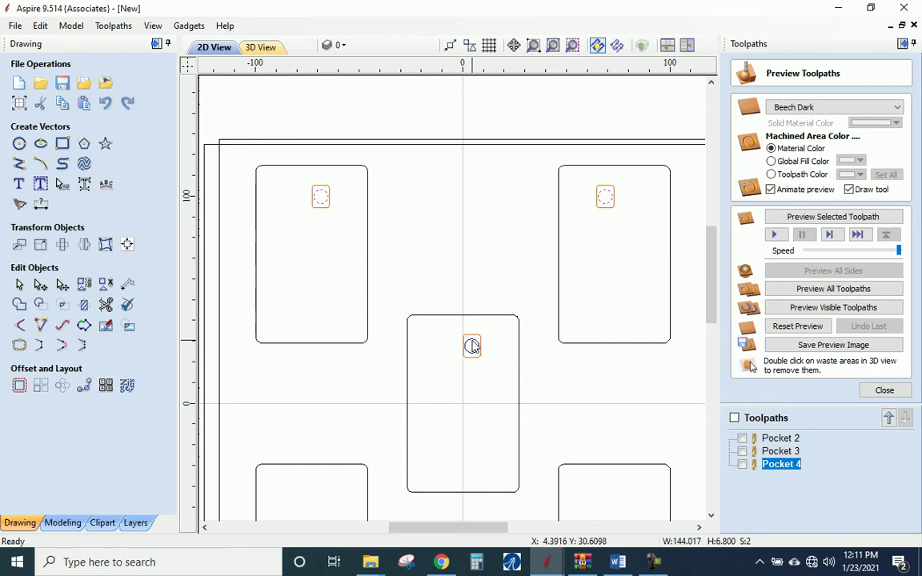
scroll(521, 334, down, 2)
scroll(416, 473, up, 3)
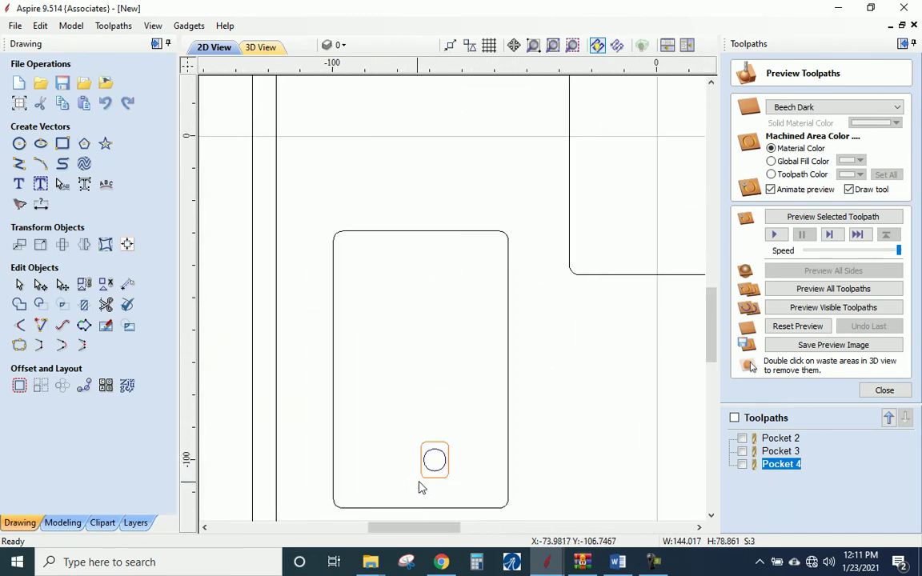
scroll(425, 382, down, 3)
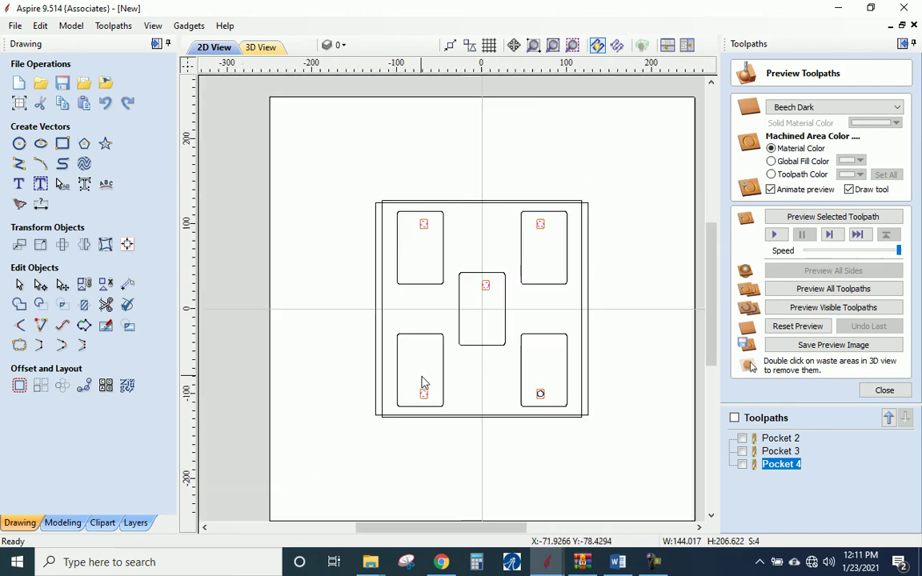
scroll(548, 397, up, 4)
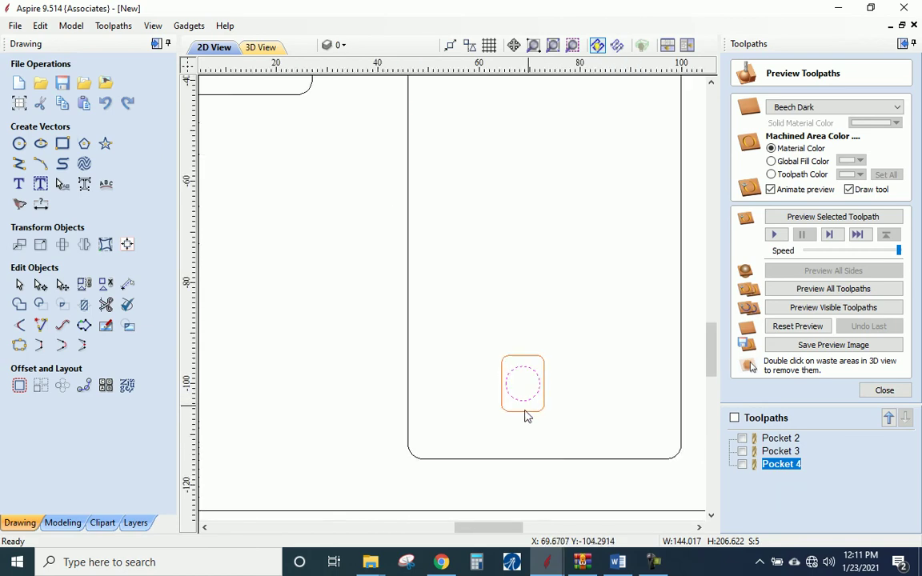
scroll(625, 400, down, 4)
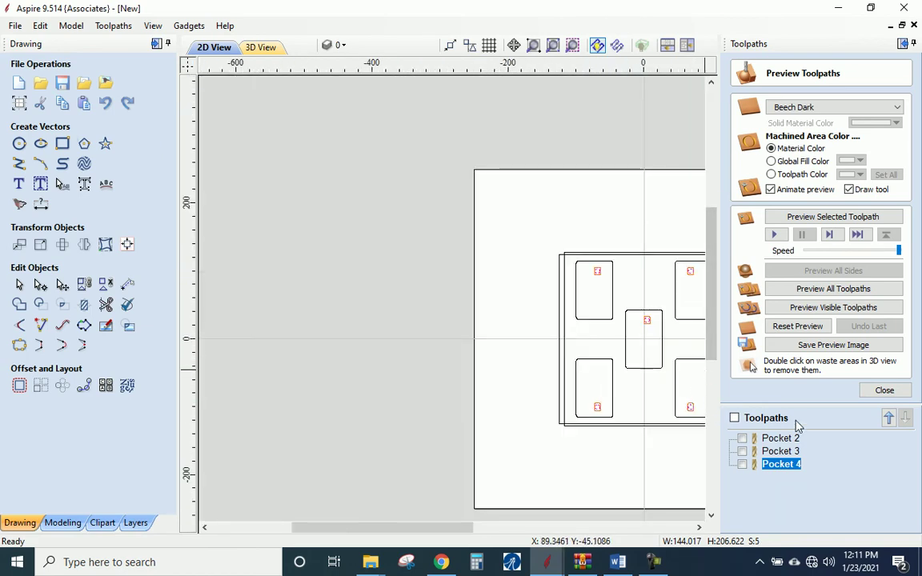
Start a pocket toolpath for the five selected circles with a 0.2 mm start depth and 0.3 mm cut depth
click(883, 390)
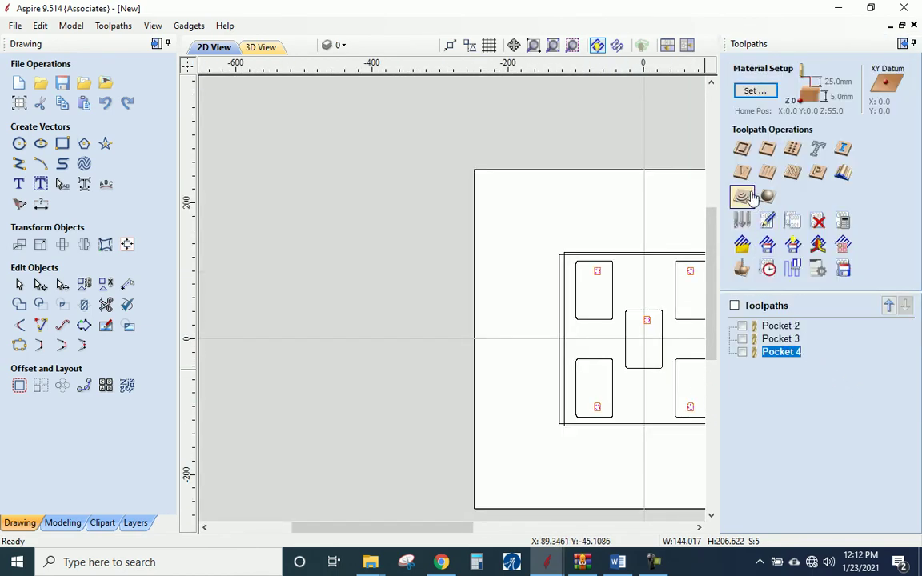
click(767, 149)
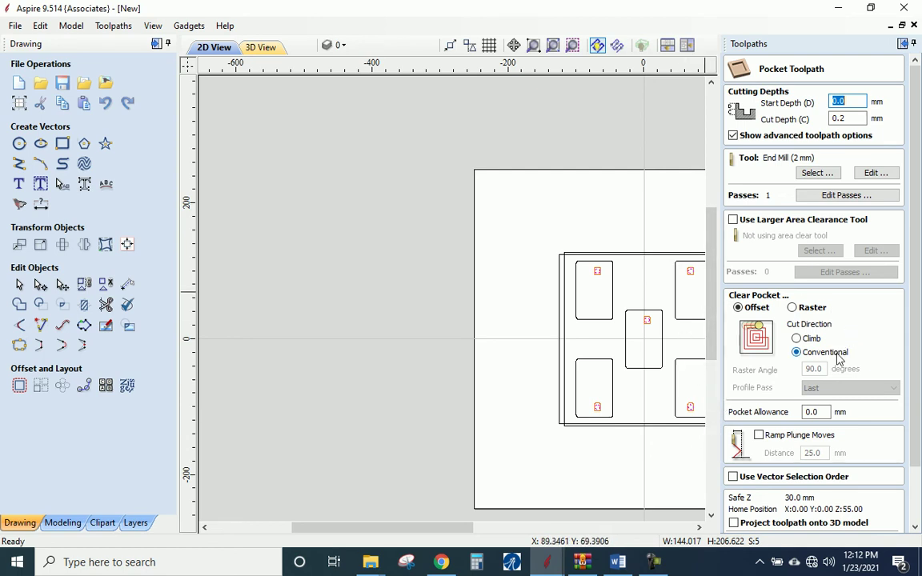
text(.2)
key(Tab)
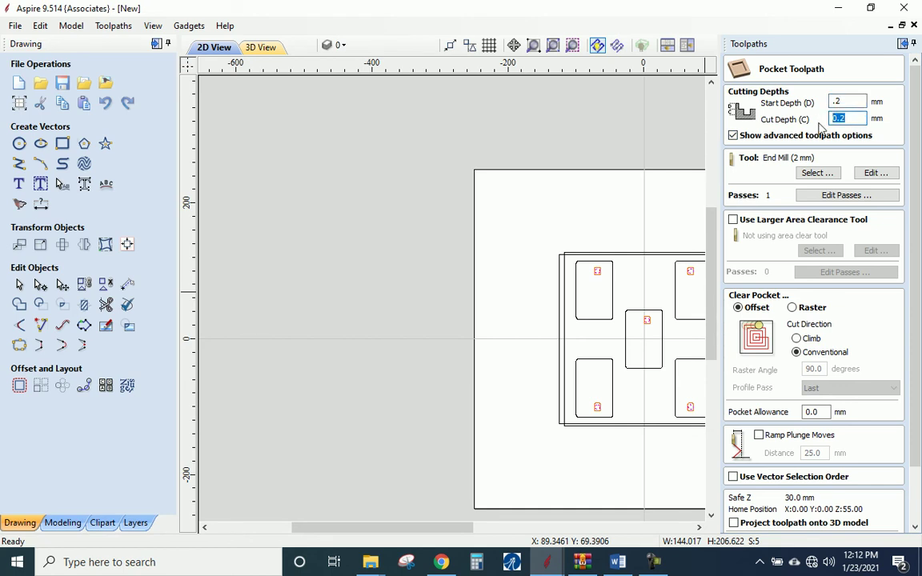
text(.3)
Divide the circles' 0.3 mm pocket cut into 2 passes
click(833, 195)
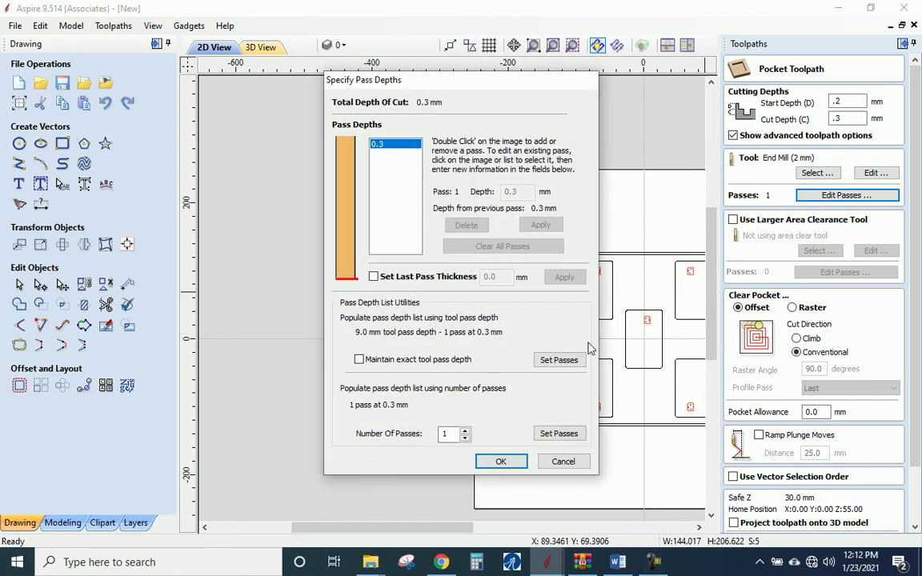
click(465, 430)
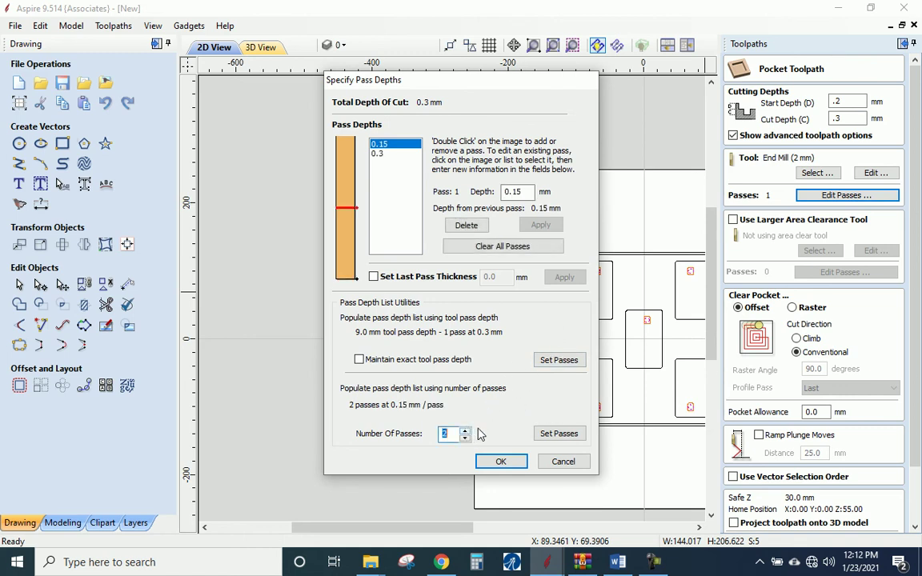
click(549, 434)
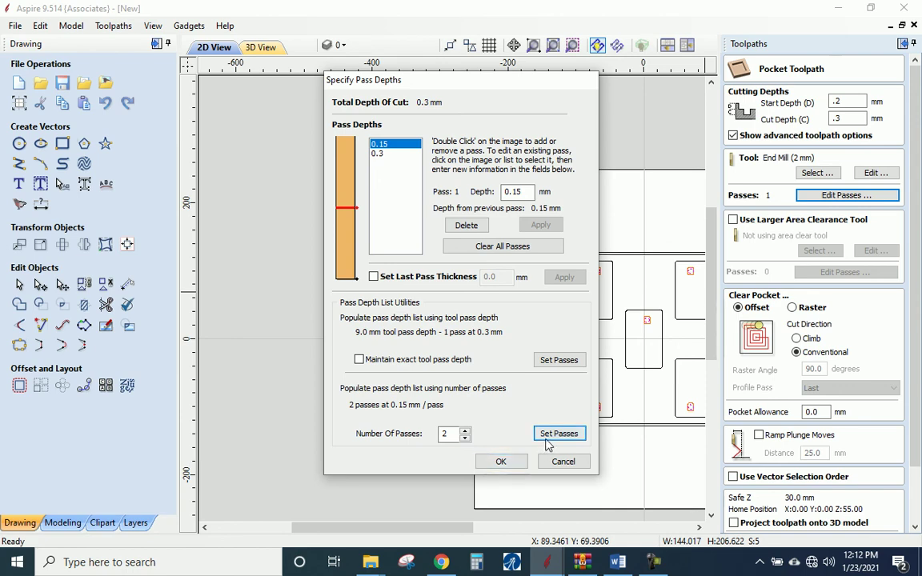
click(508, 466)
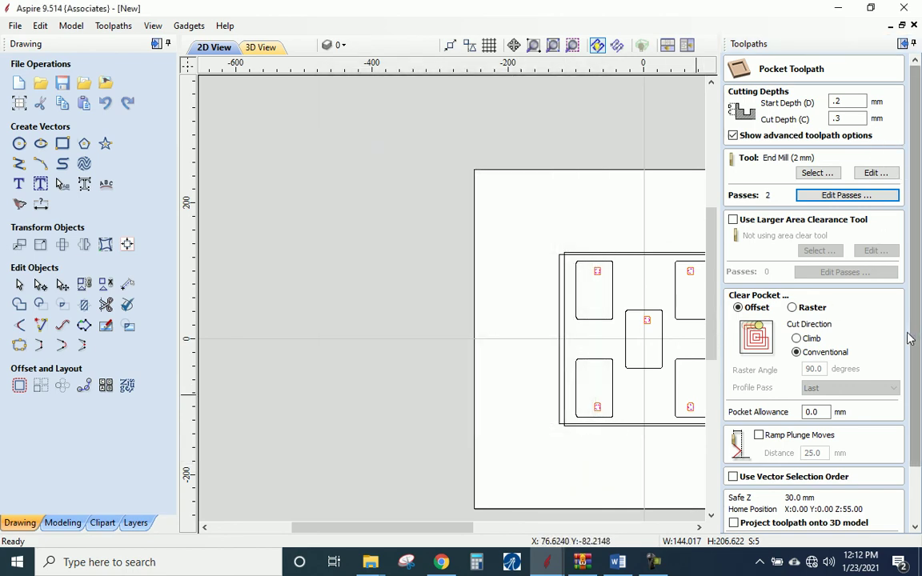
Calculate the circles' offset pocket toolpath with the 2 mm end mill and inspect it in 3D
scroll(865, 319, down, 1)
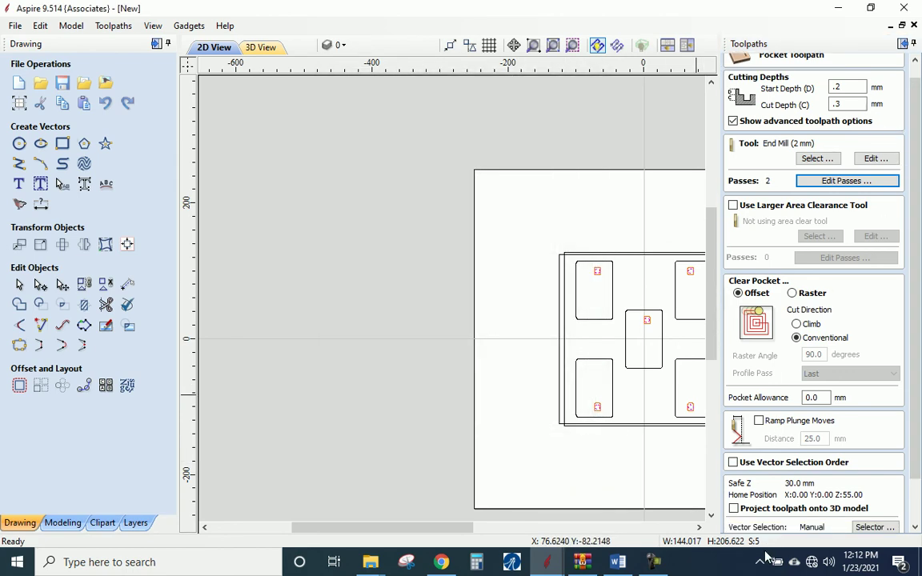
drag(918, 439, 919, 481)
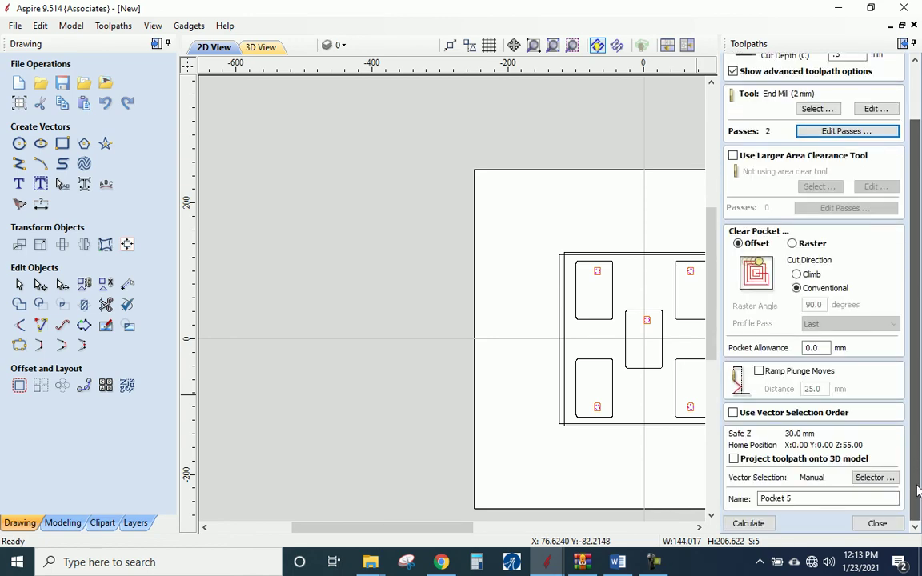
click(749, 524)
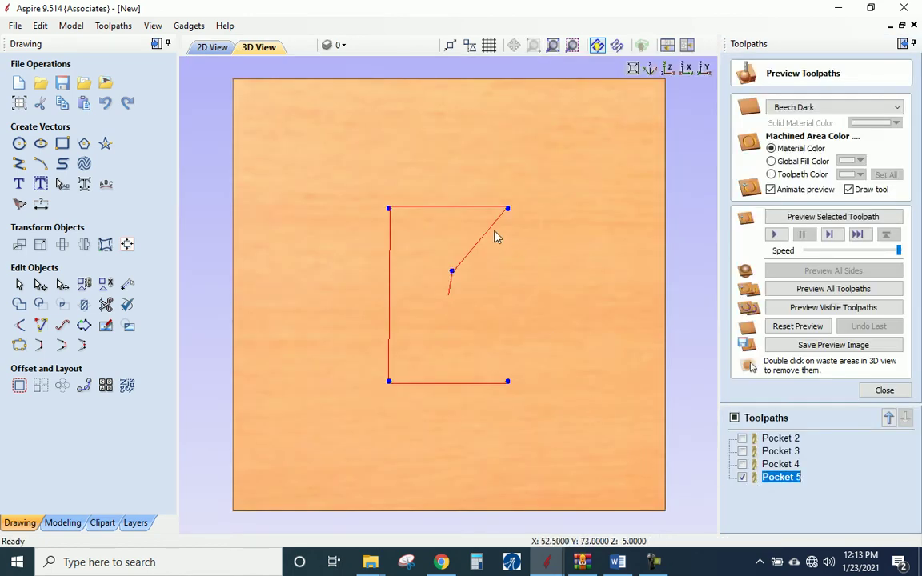
scroll(461, 269, up, 4)
scroll(468, 236, up, 3)
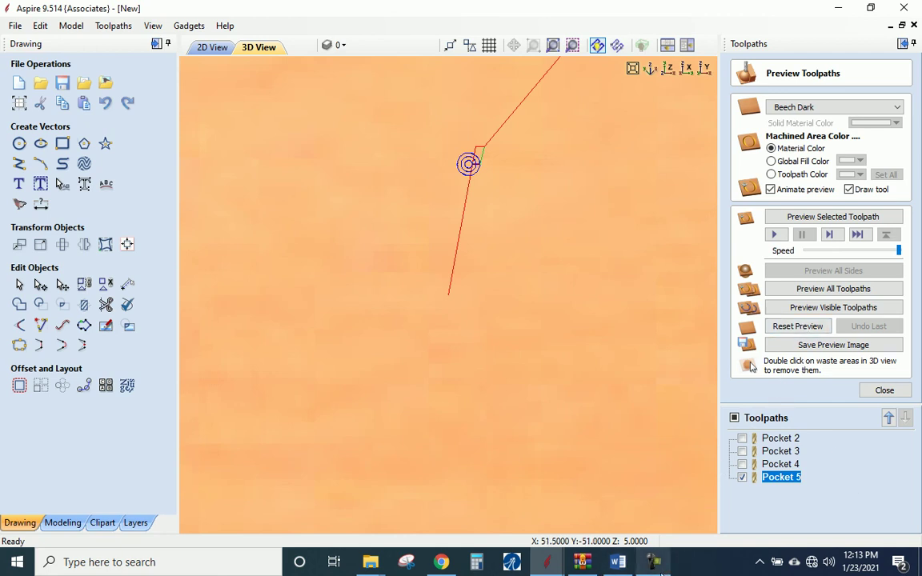
mouse_move(655, 564)
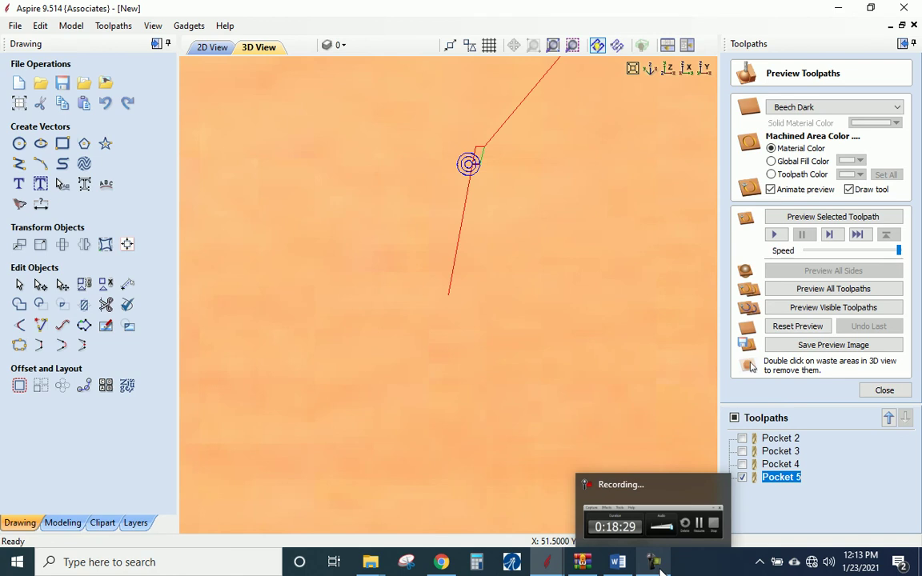
click(657, 565)
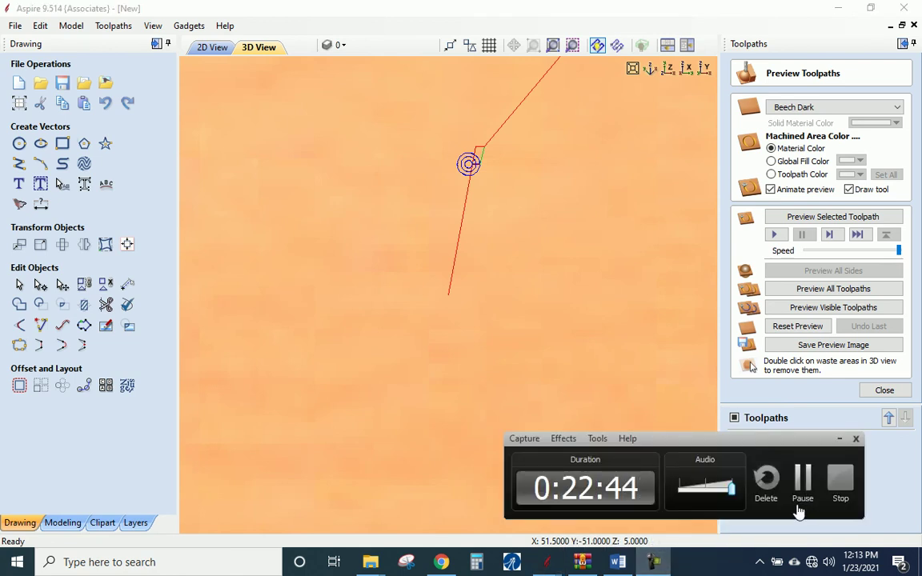
click(840, 440)
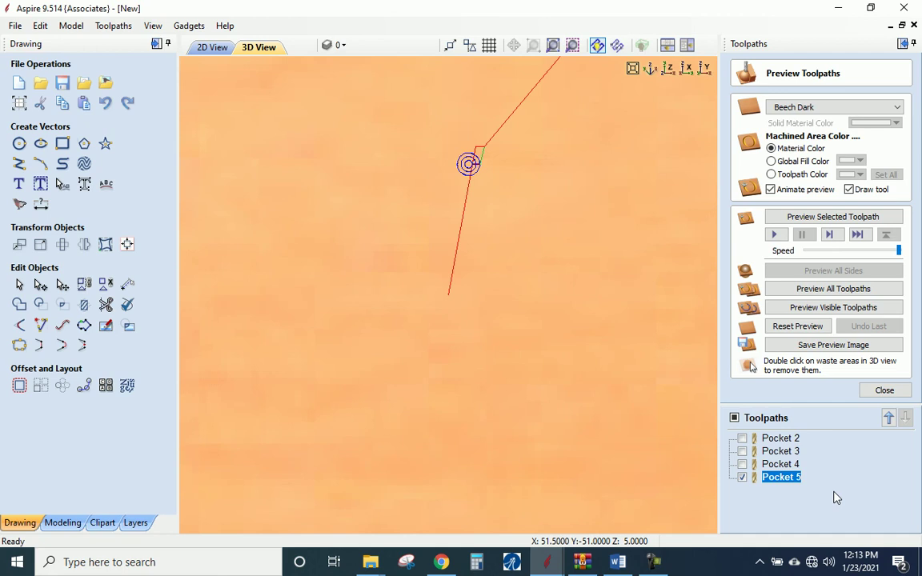
Close the toolpath preview, hide the Pocket 5 toolpath and display only Pocket 2 in the 2D view
click(885, 390)
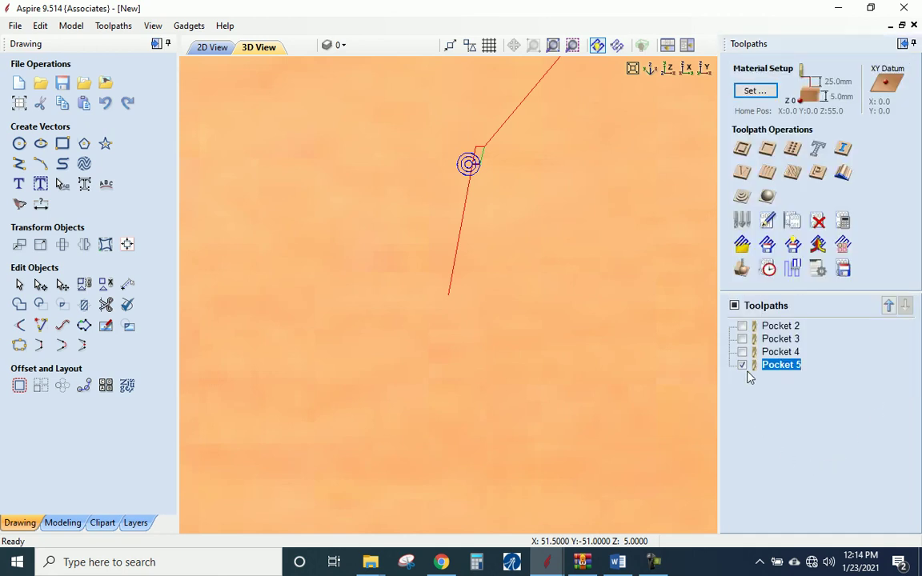
click(743, 365)
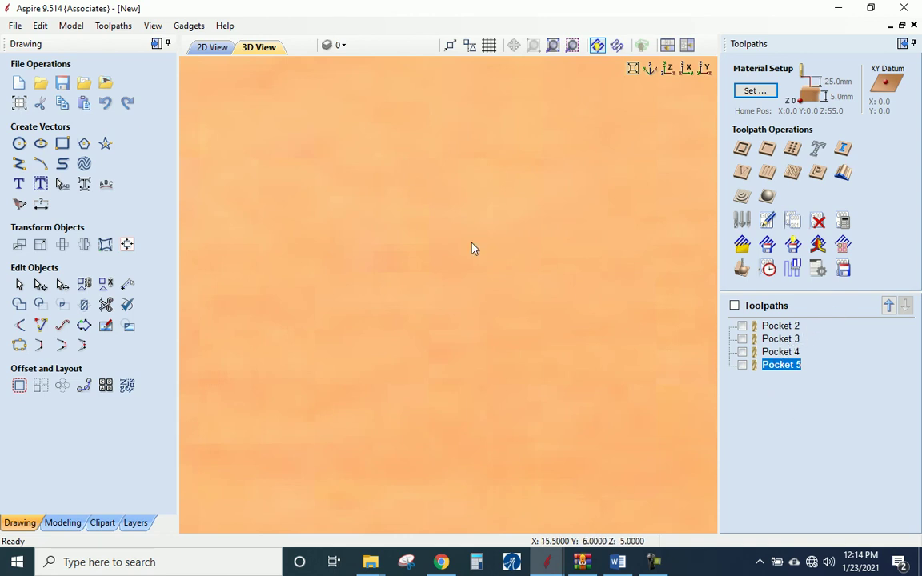
click(214, 50)
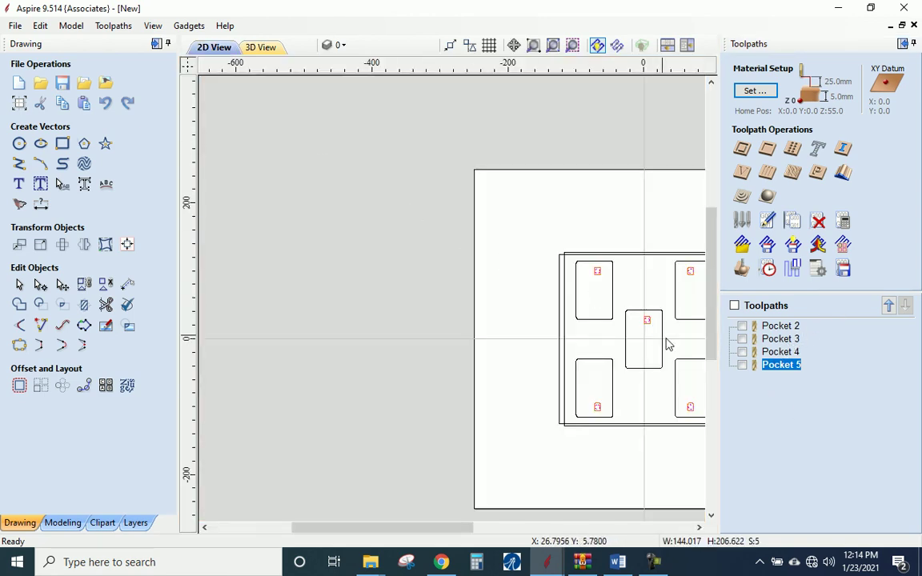
click(742, 326)
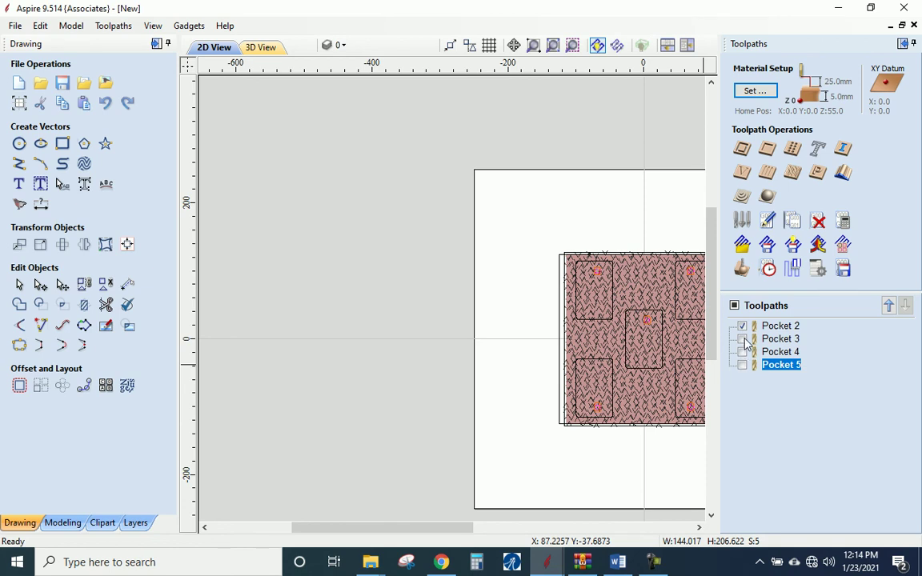
click(743, 340)
click(743, 340)
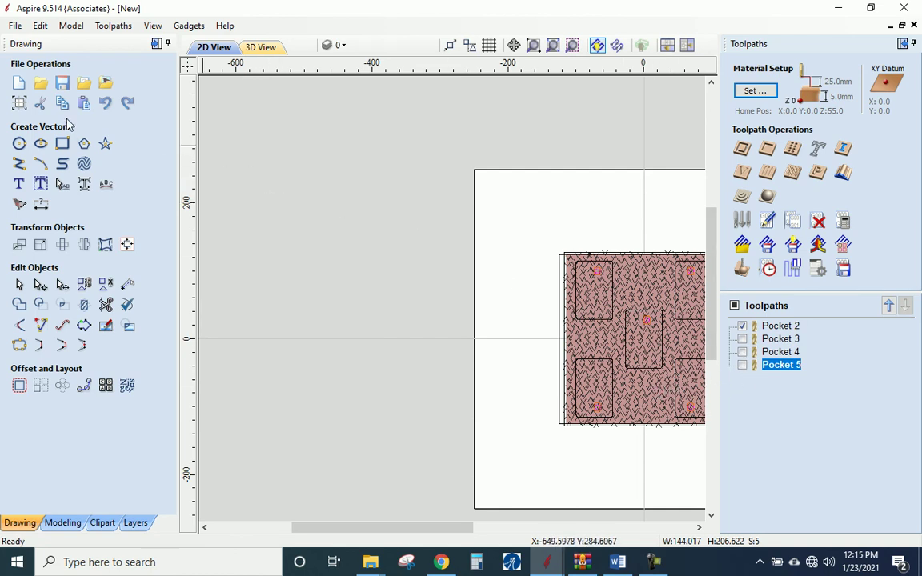
Save the job on the Desktop as an Aspire file named sheshasai
click(64, 90)
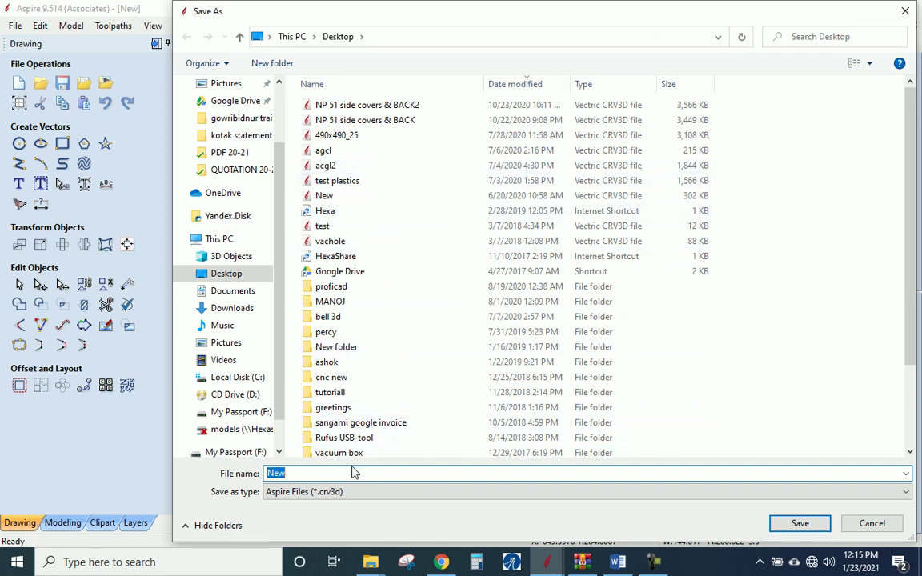
text(sheshasai)
key(Return)
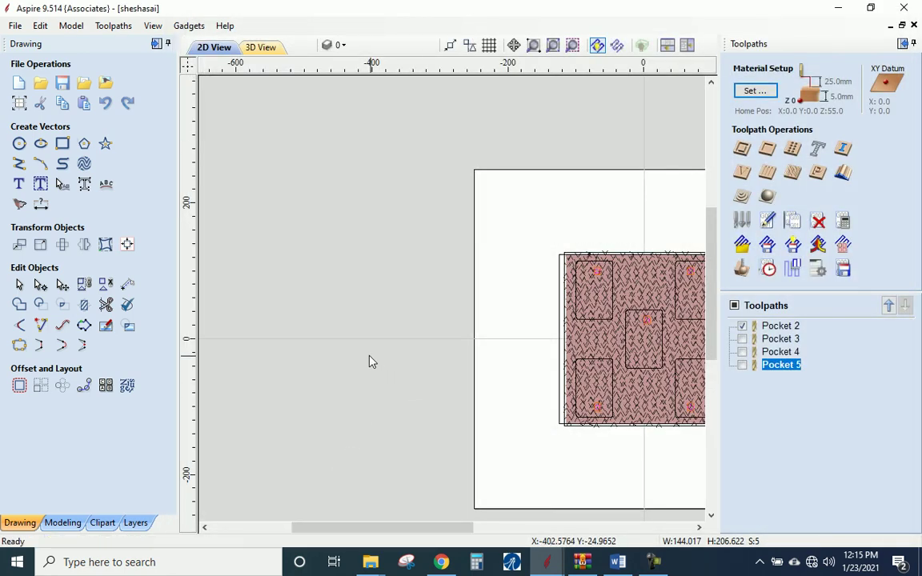
scroll(365, 358, down, 3)
scroll(457, 320, up, 6)
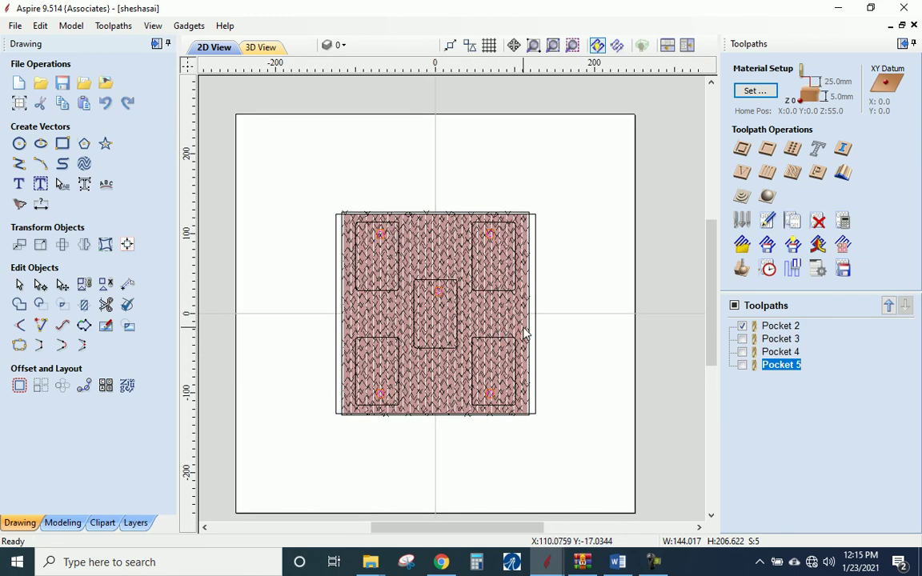